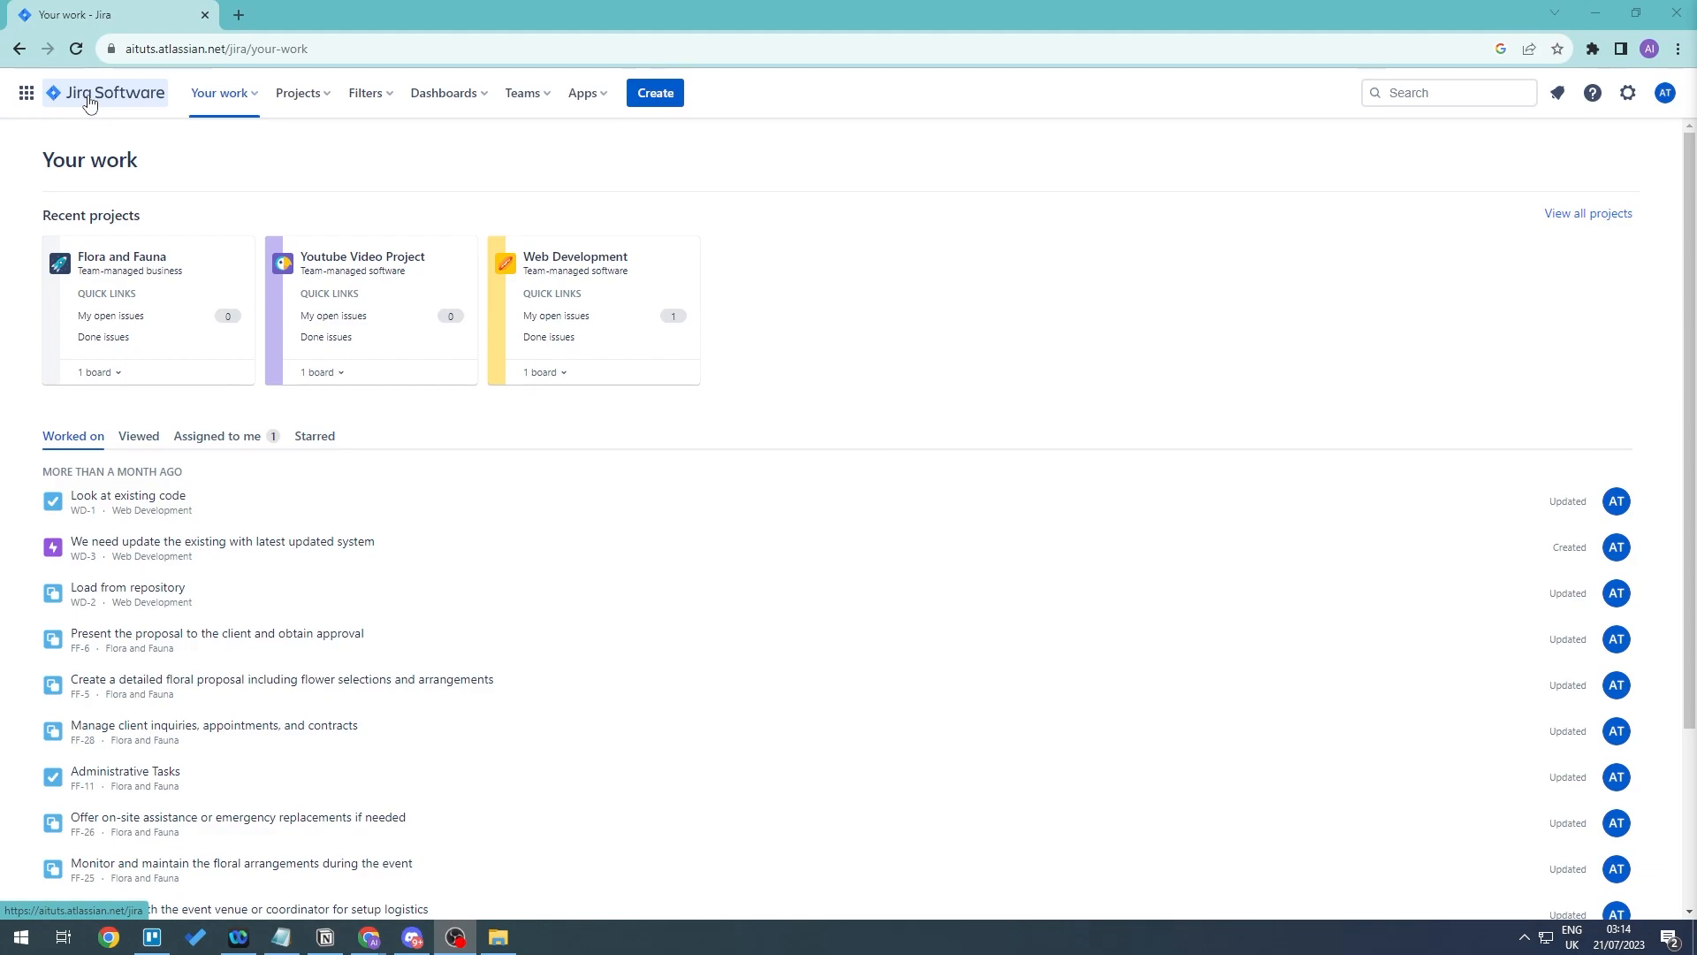
# Switch to Jira Software to list its projects.
pyautogui.click(27, 93)
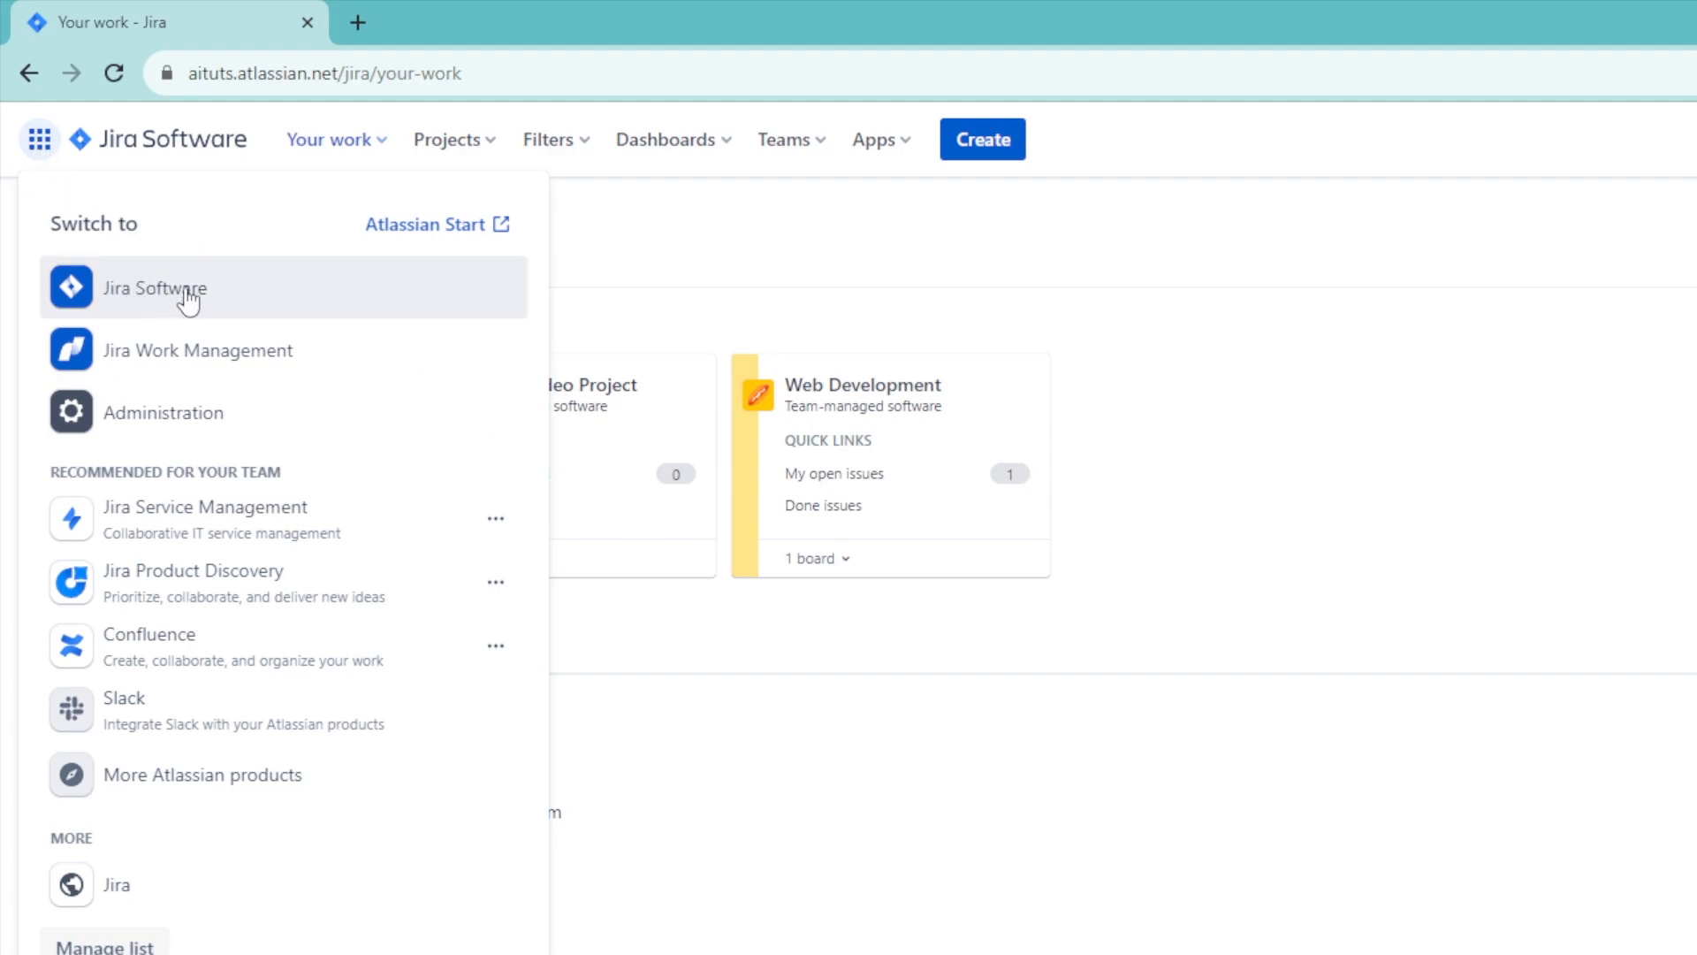
pyautogui.click(237, 303)
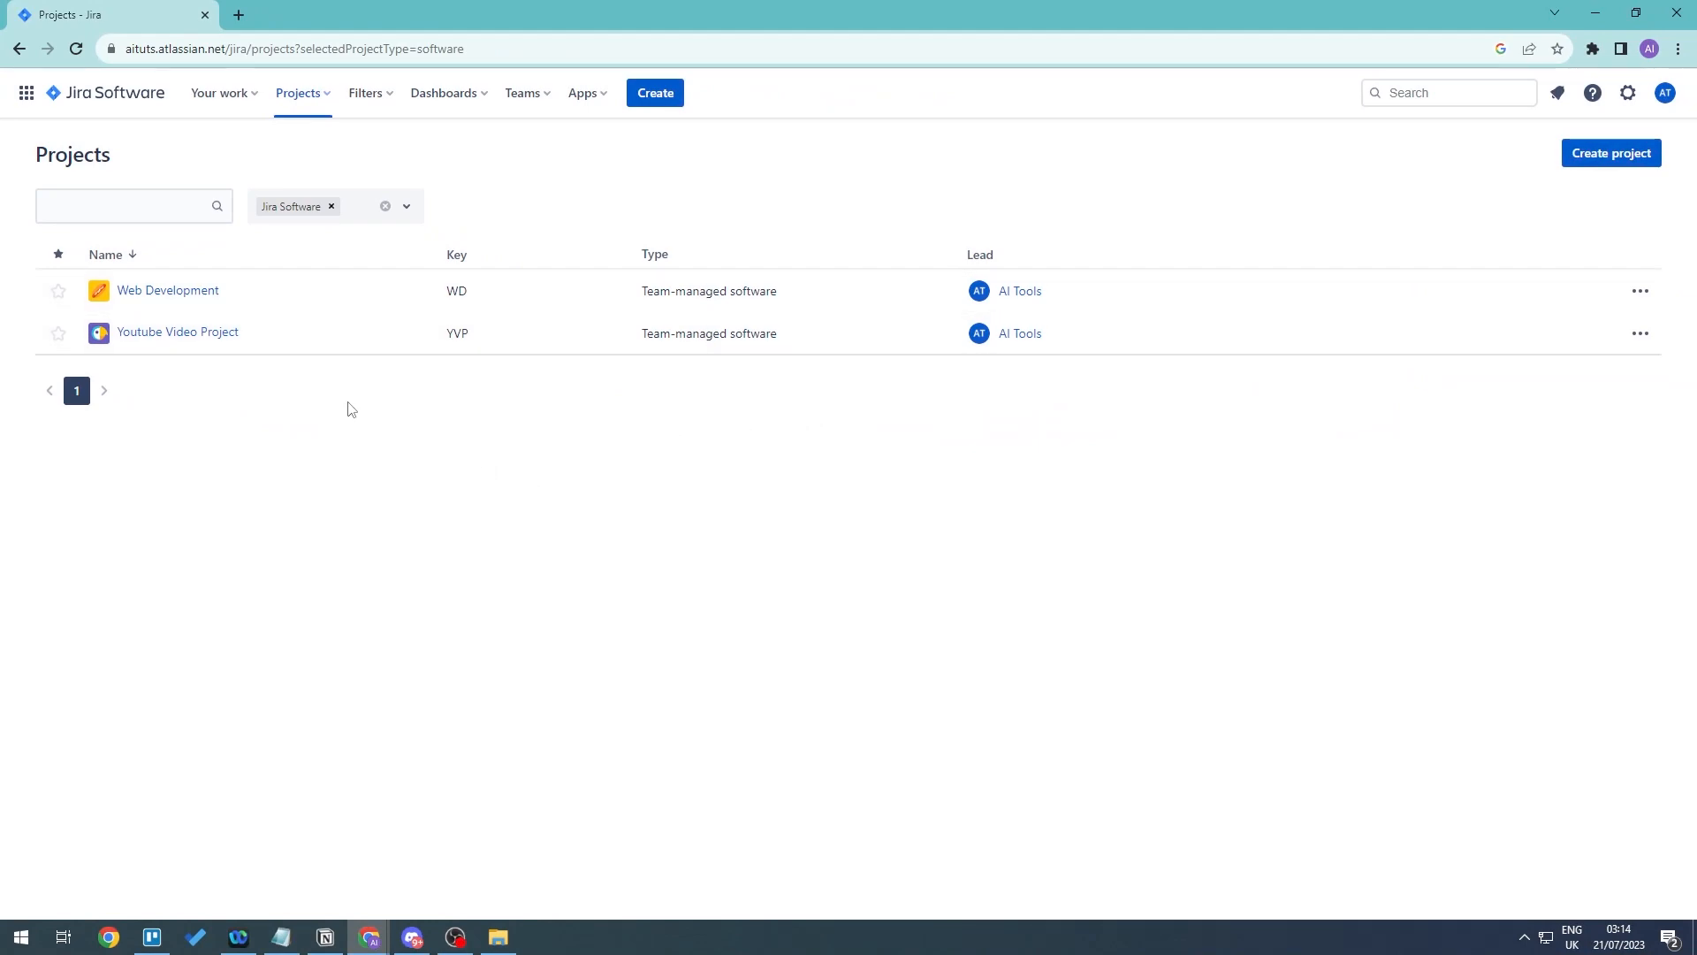
pyautogui.click(27, 96)
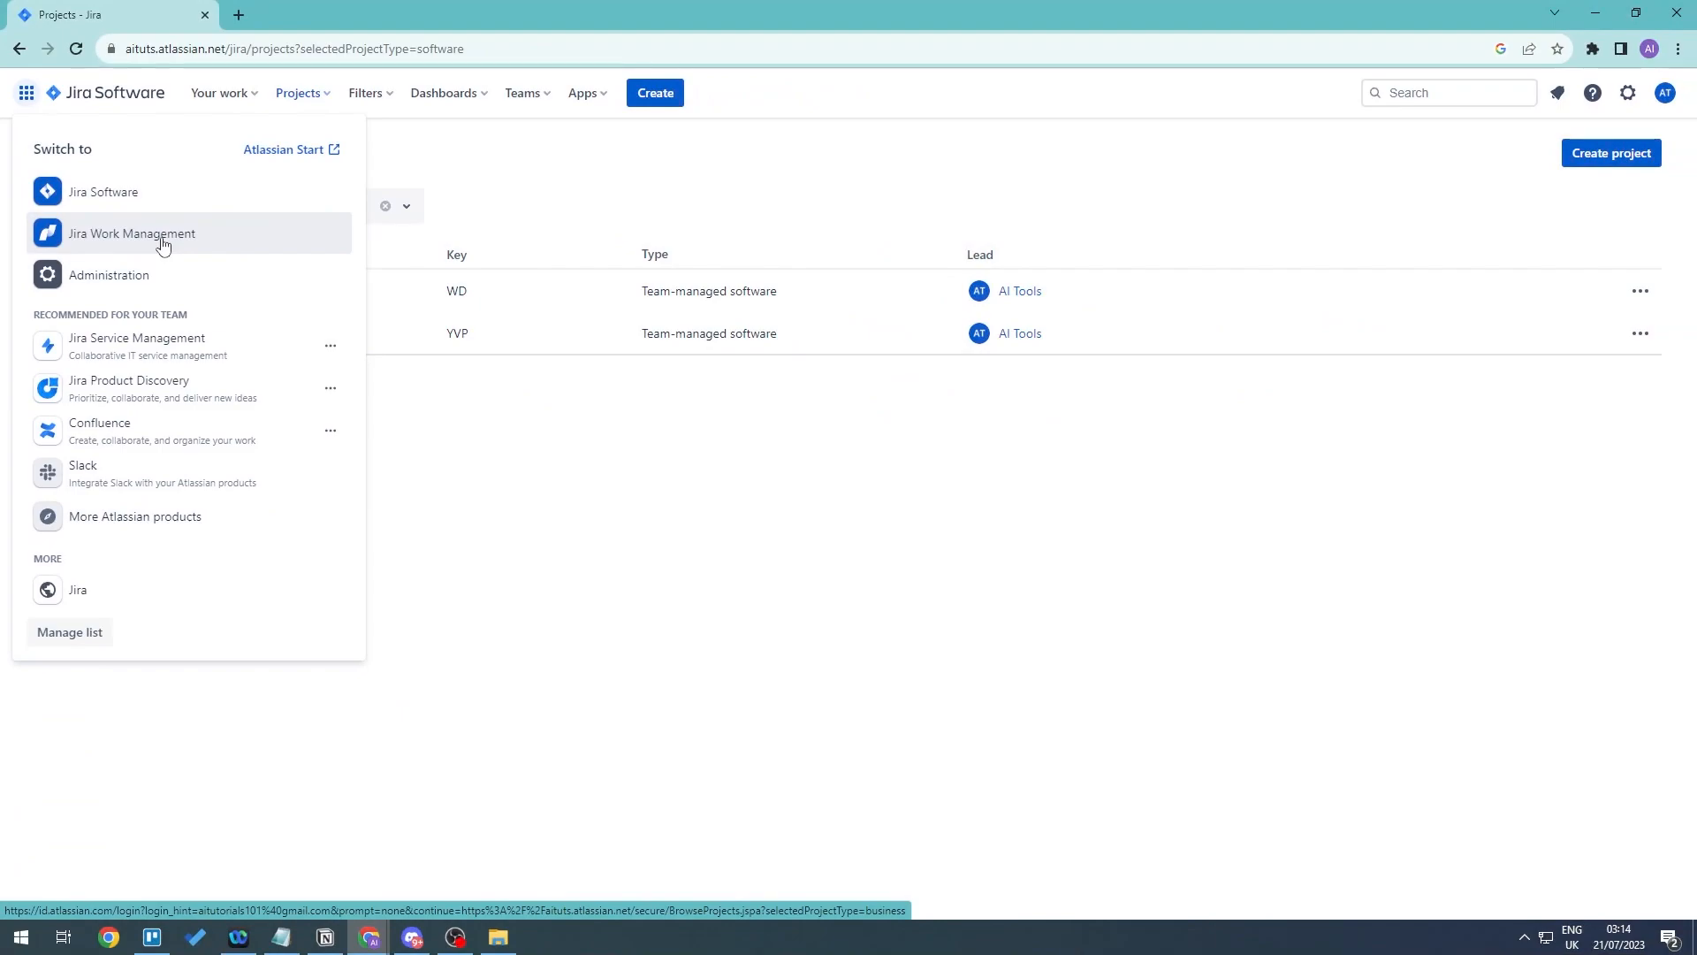
pyautogui.click(760, 447)
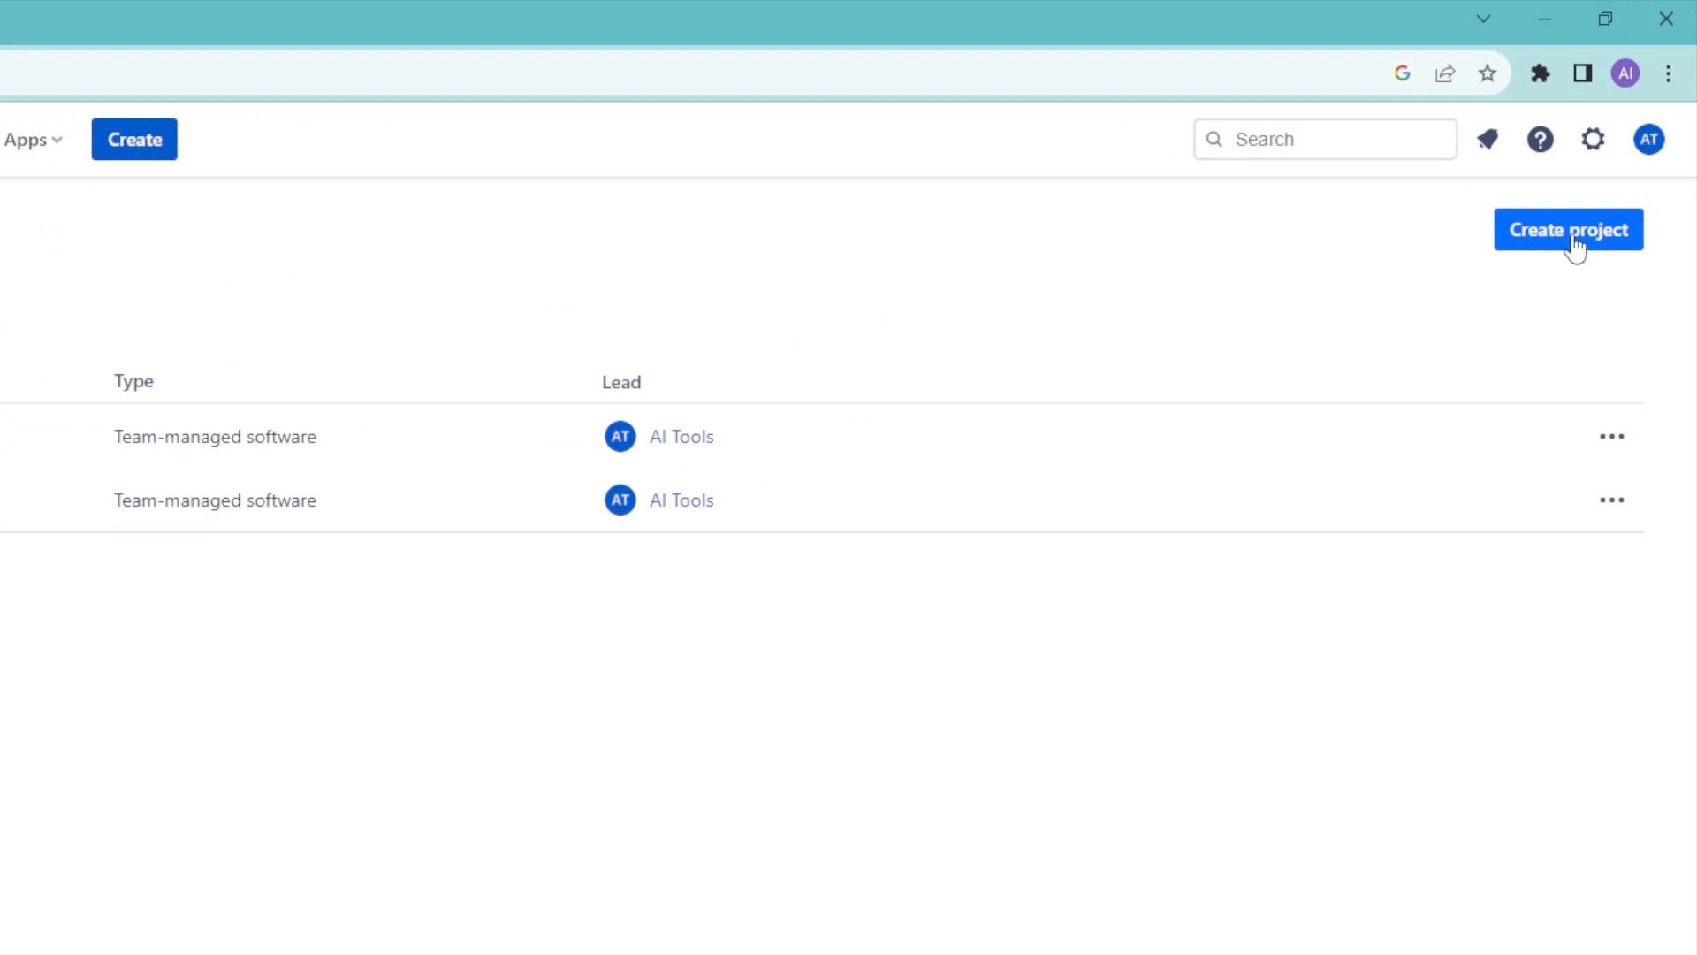
# Start a new project using the Kanban template from the software development templates.
pyautogui.click(1576, 247)
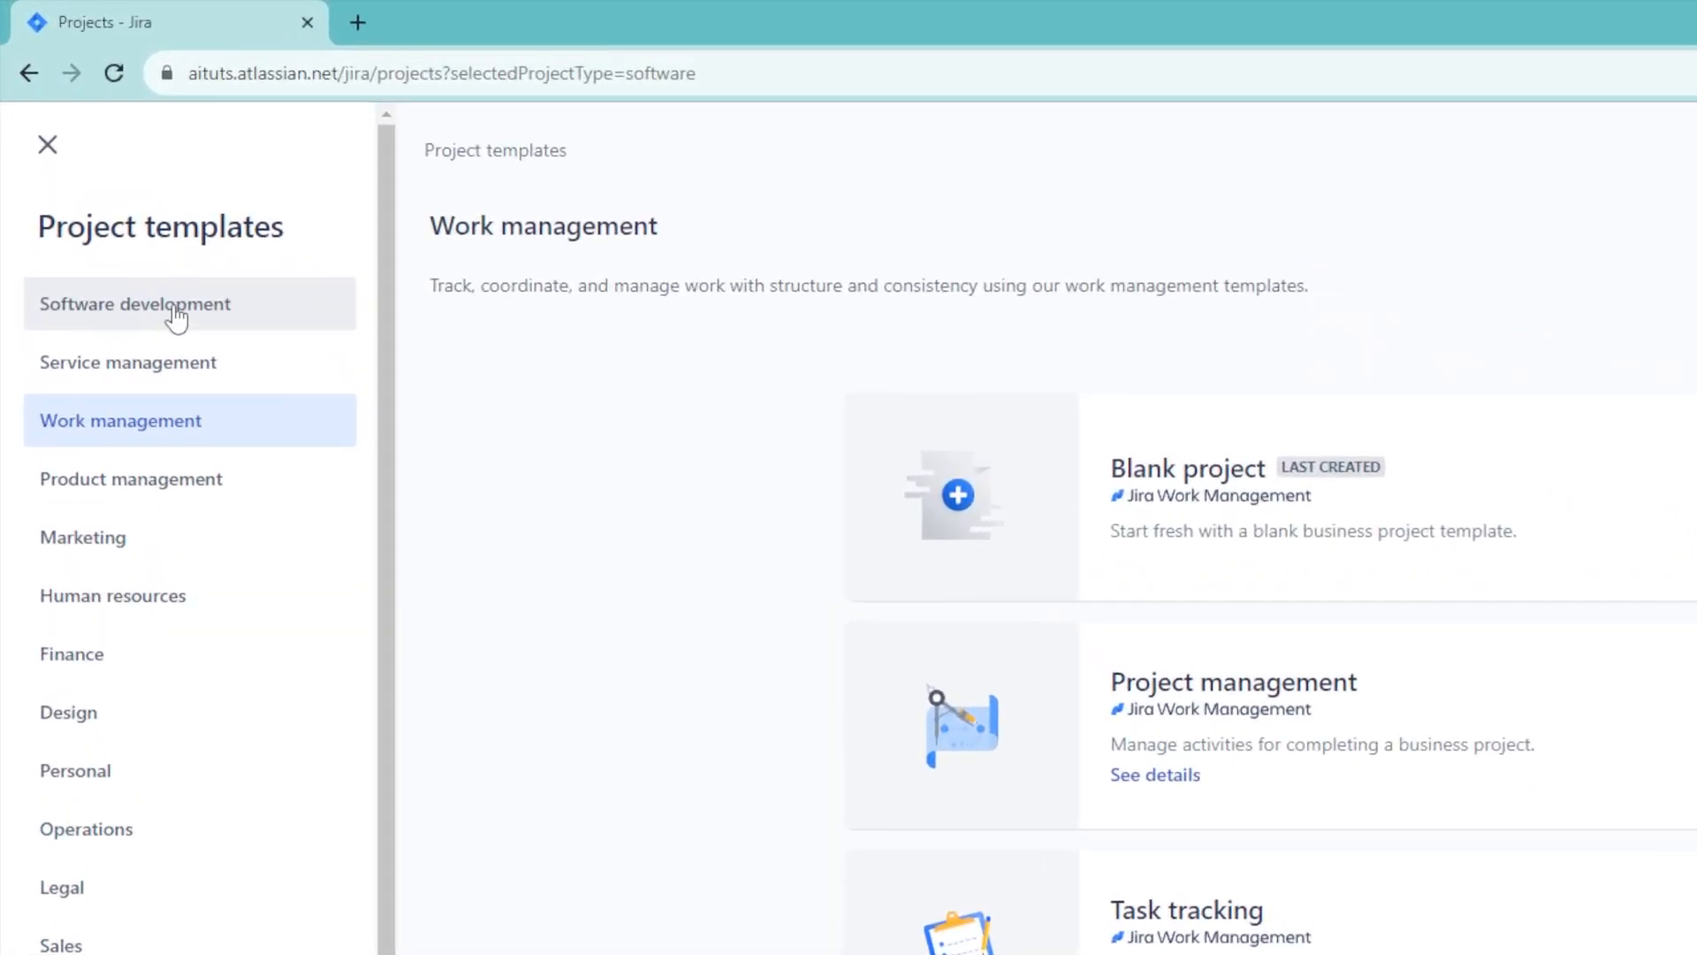
pyautogui.click(117, 316)
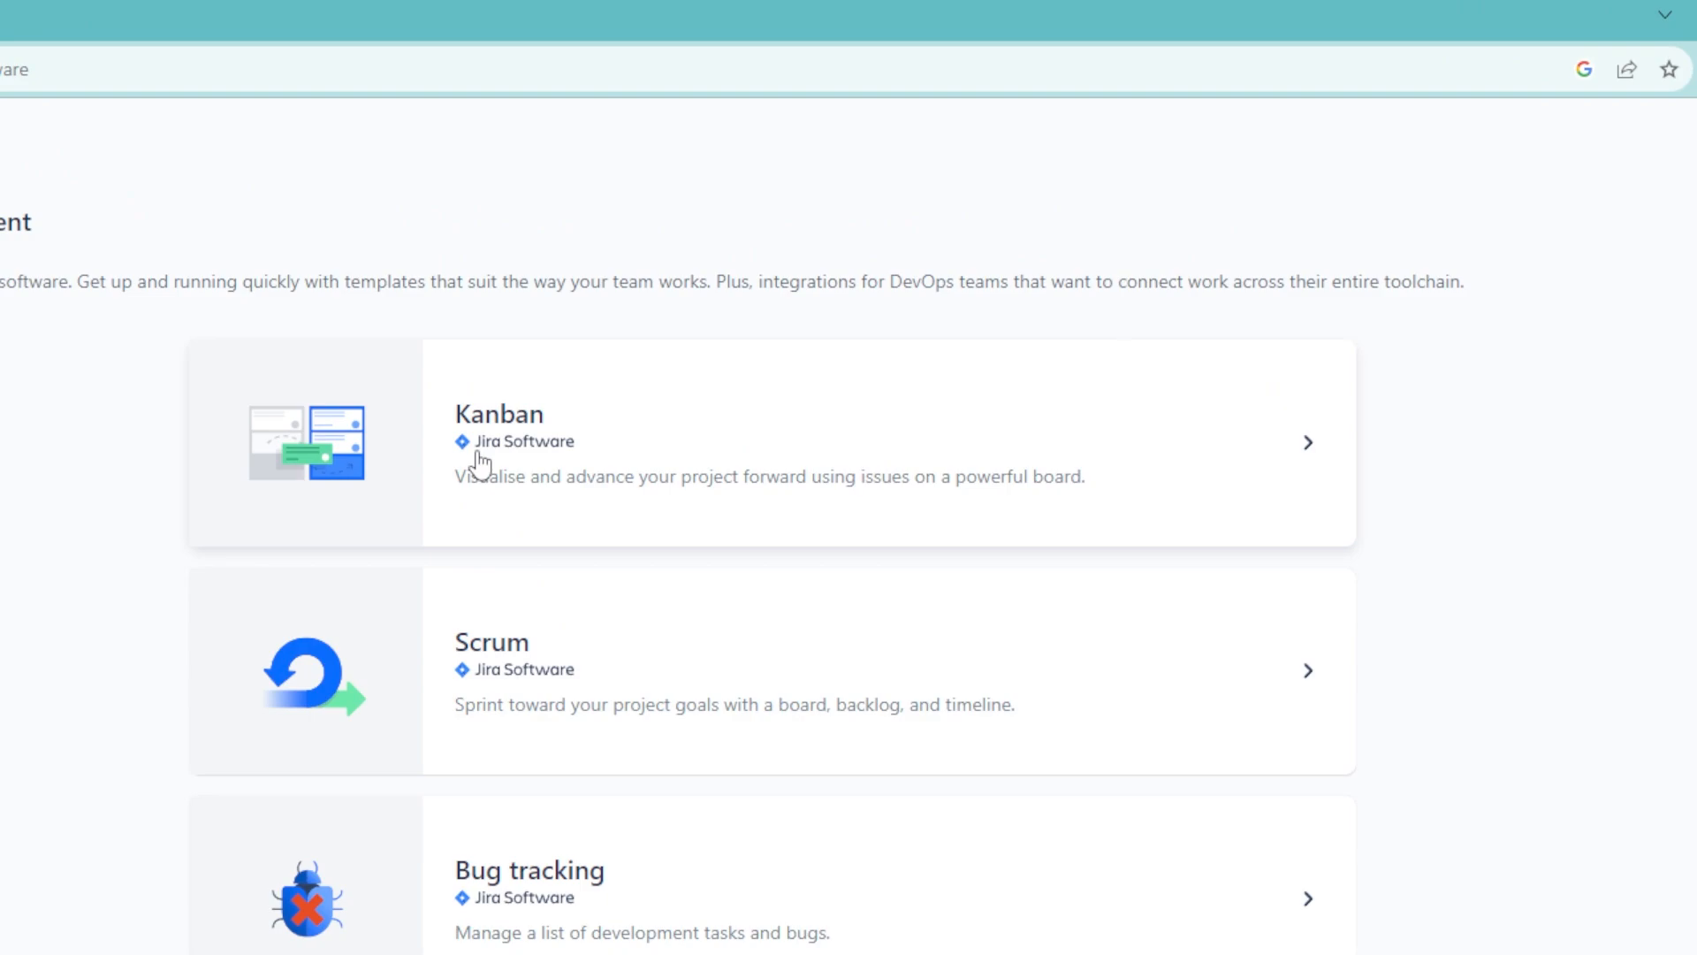
pyautogui.click(477, 453)
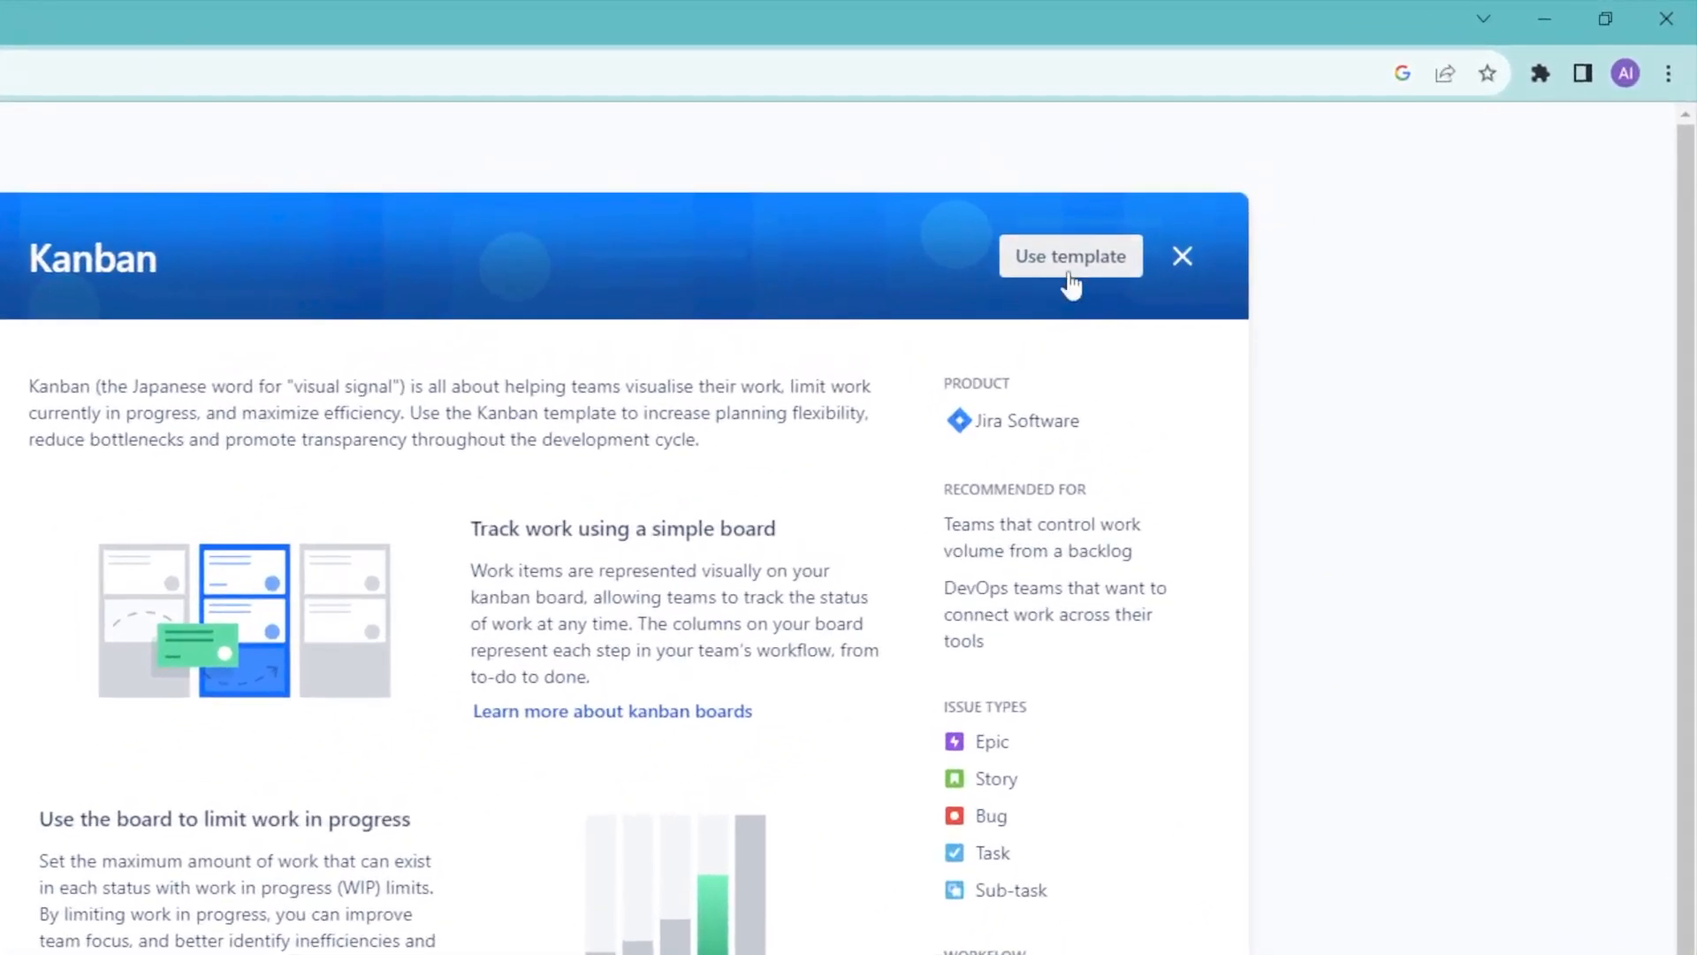
pyautogui.click(1099, 267)
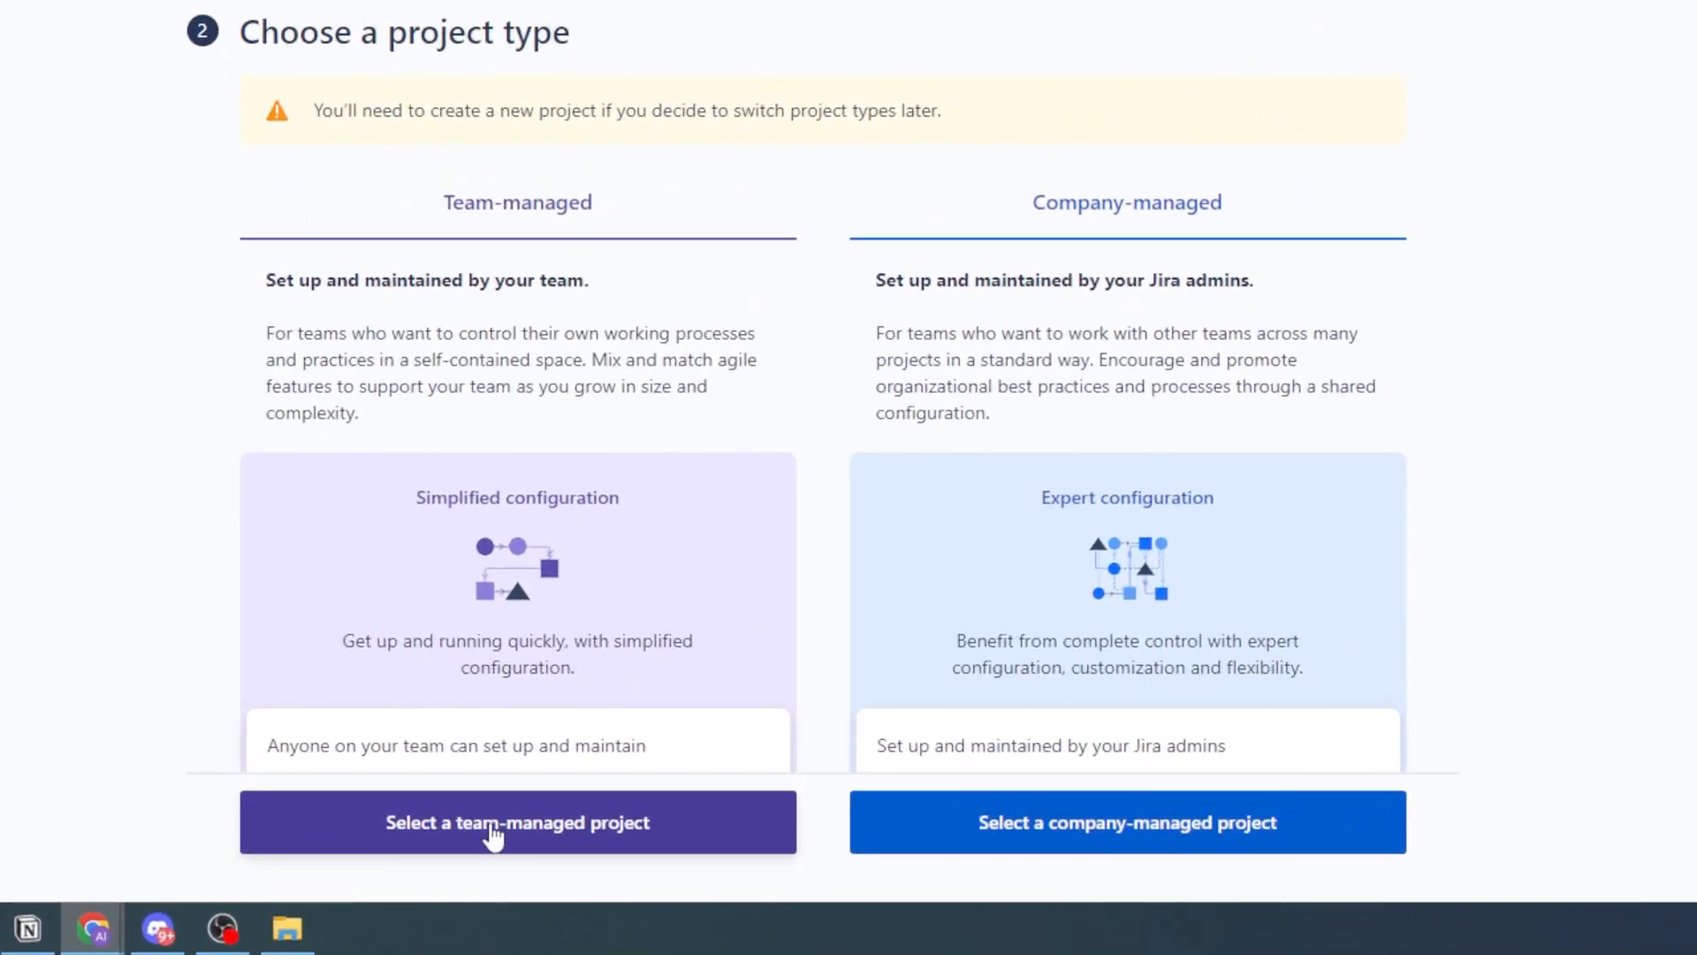
# Make the project team-managed, name it Promotional Video Production, create it and go to the project.
pyautogui.click(491, 827)
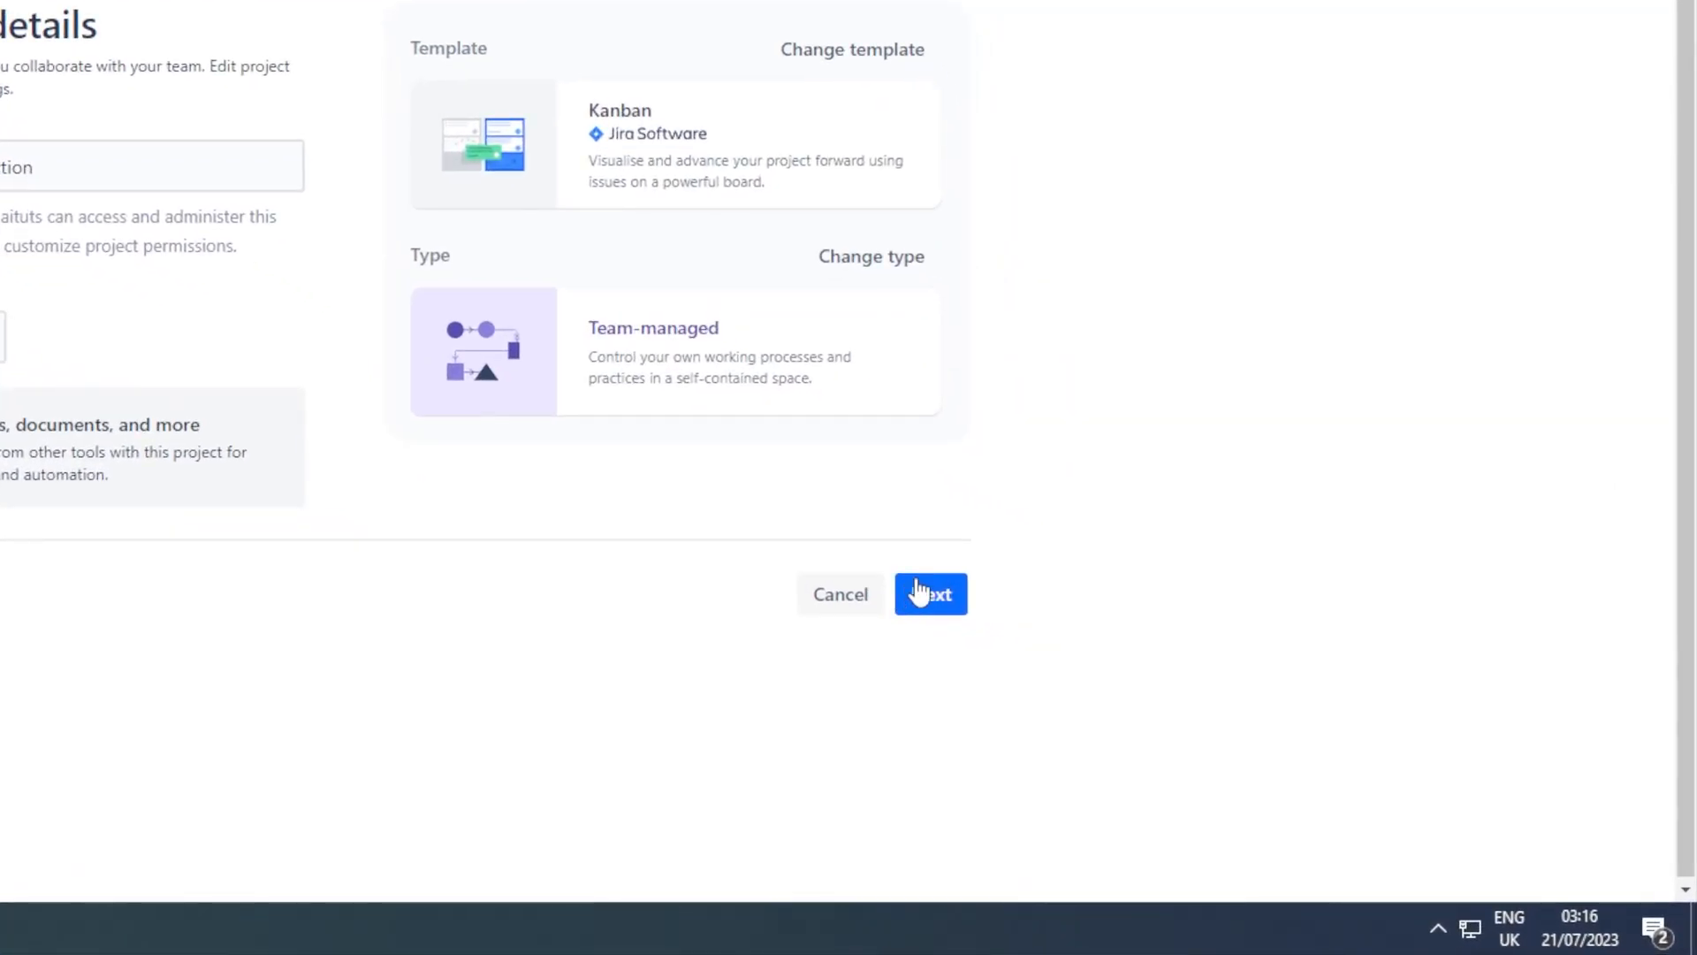
pyautogui.click(919, 590)
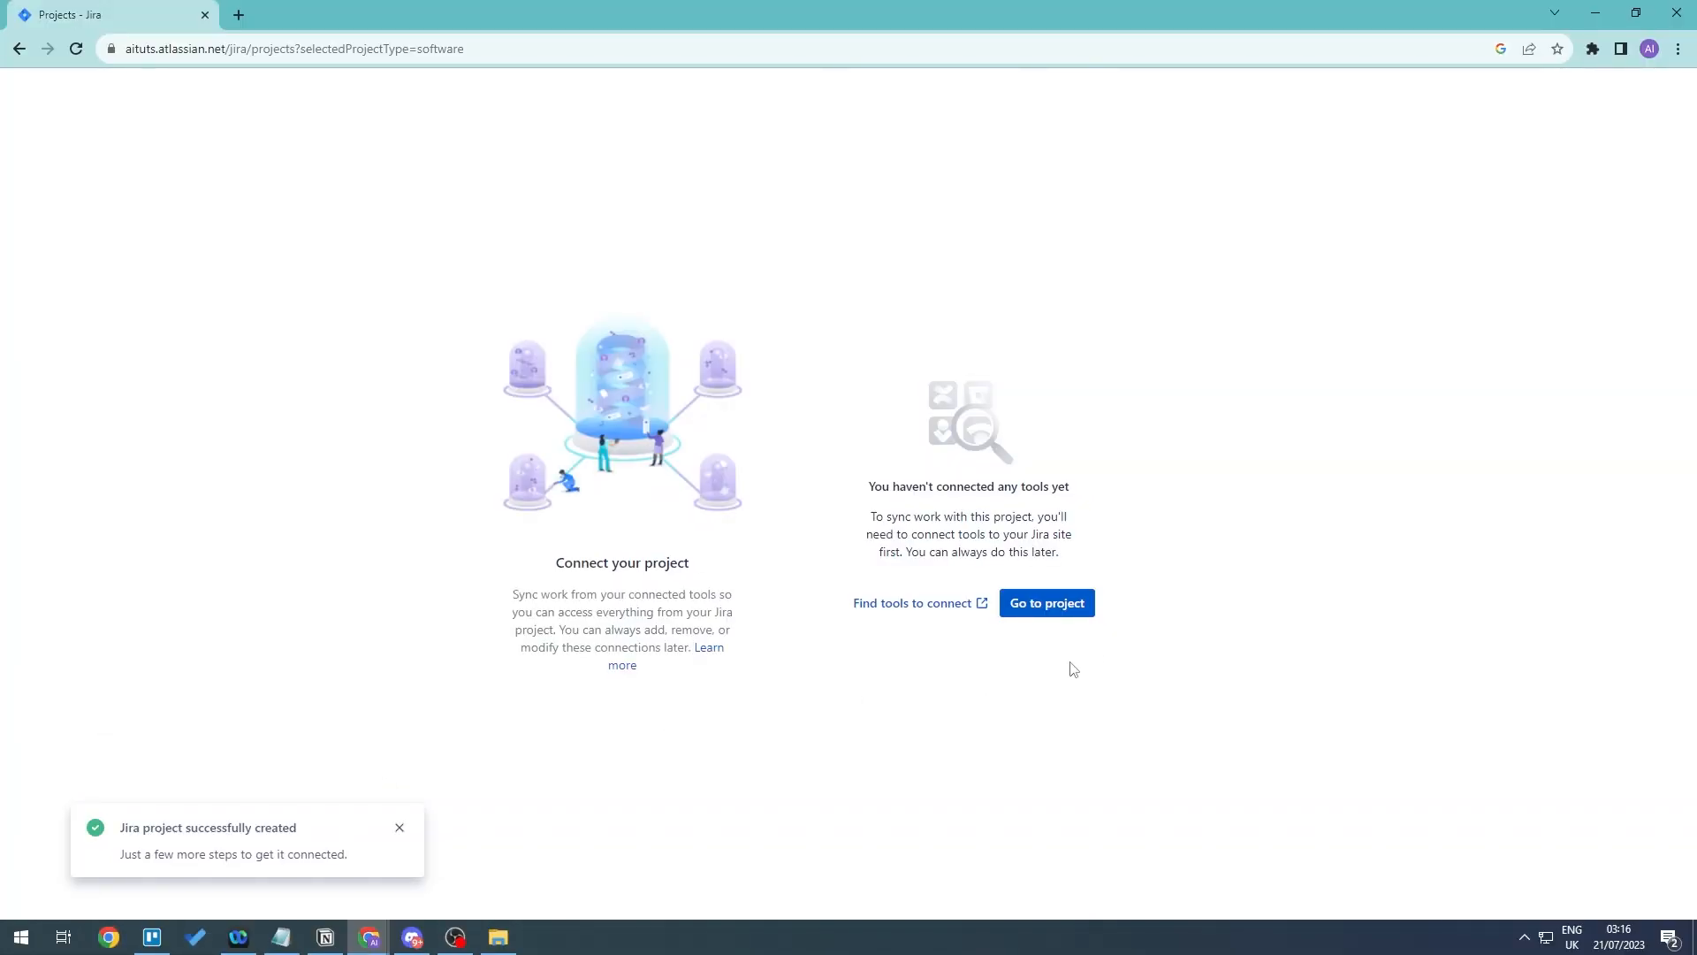
pyautogui.click(1045, 609)
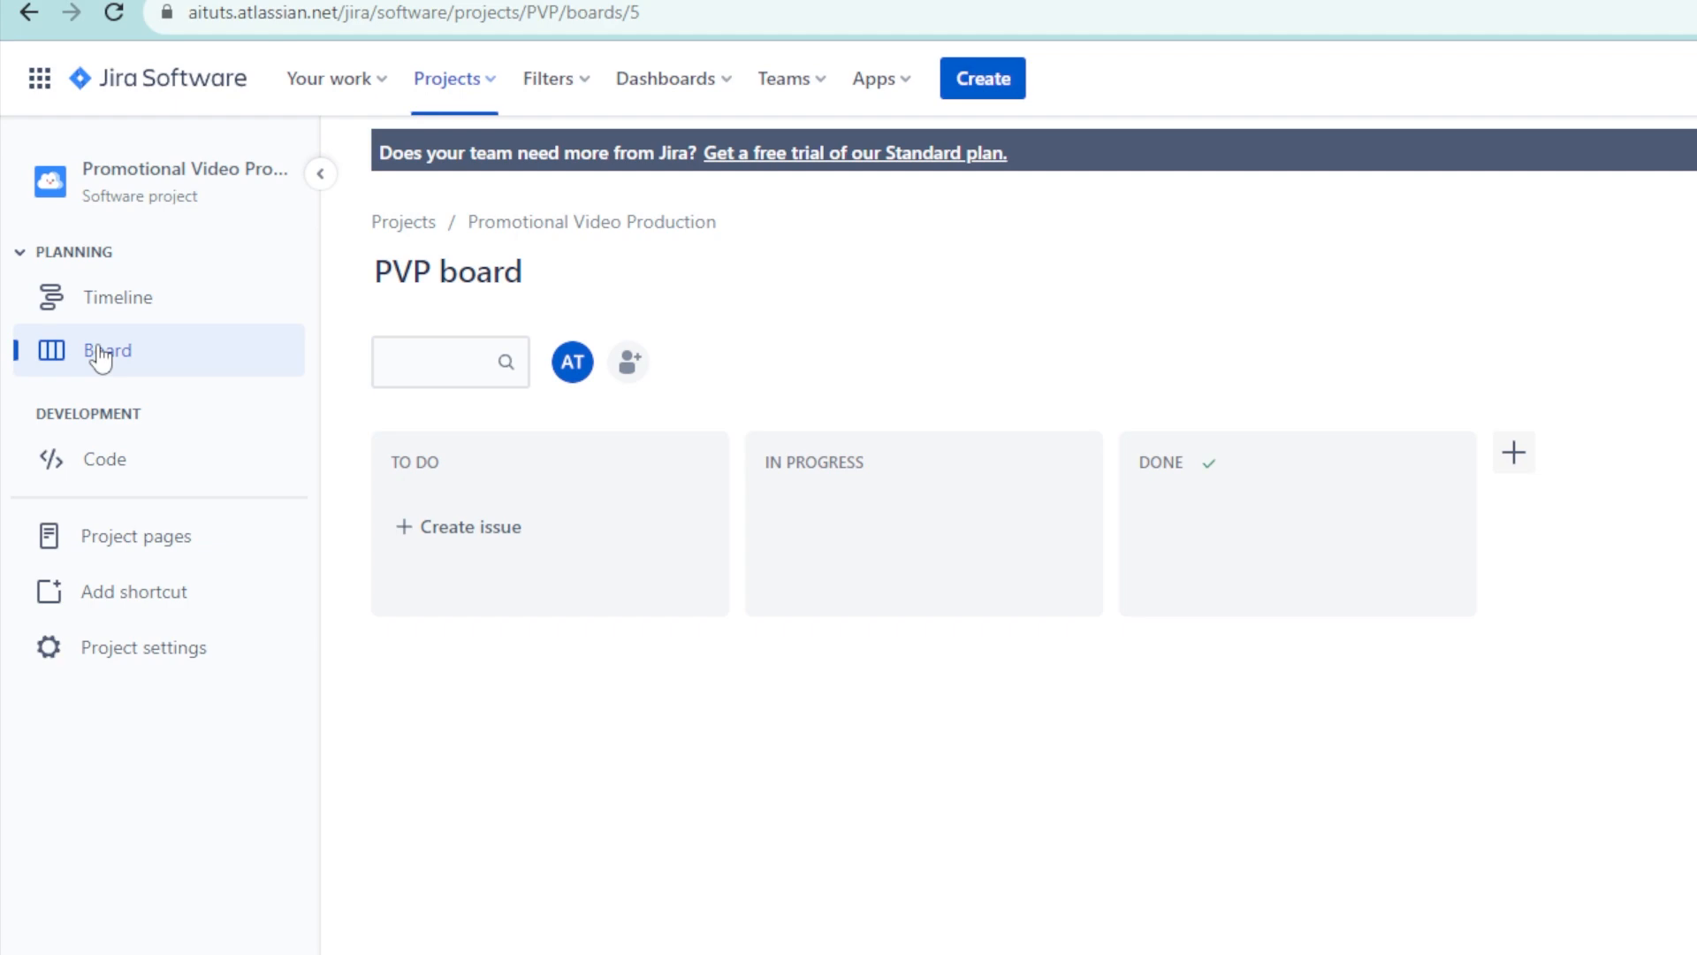
# Create an issue titled "Ideas & Planning" in the To Do column.
pyautogui.click(537, 545)
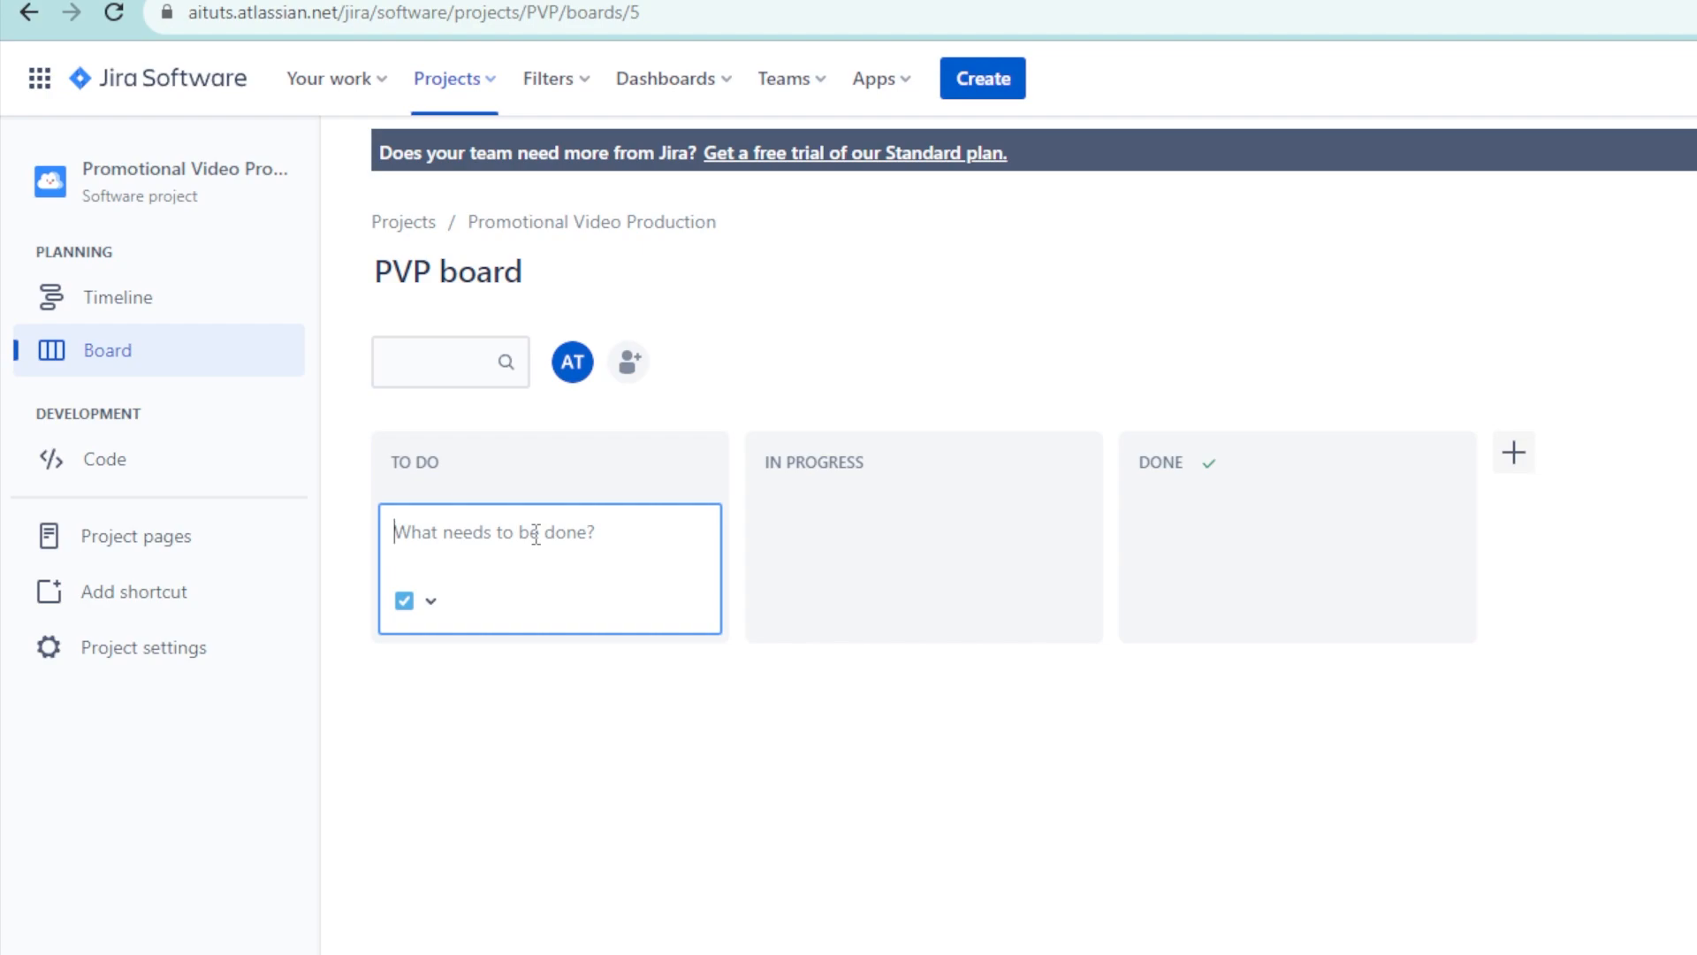
pyautogui.write('V')
pyautogui.press('BackSpace')
pyautogui.write('Ideas & Planning')
pyautogui.press('Return')
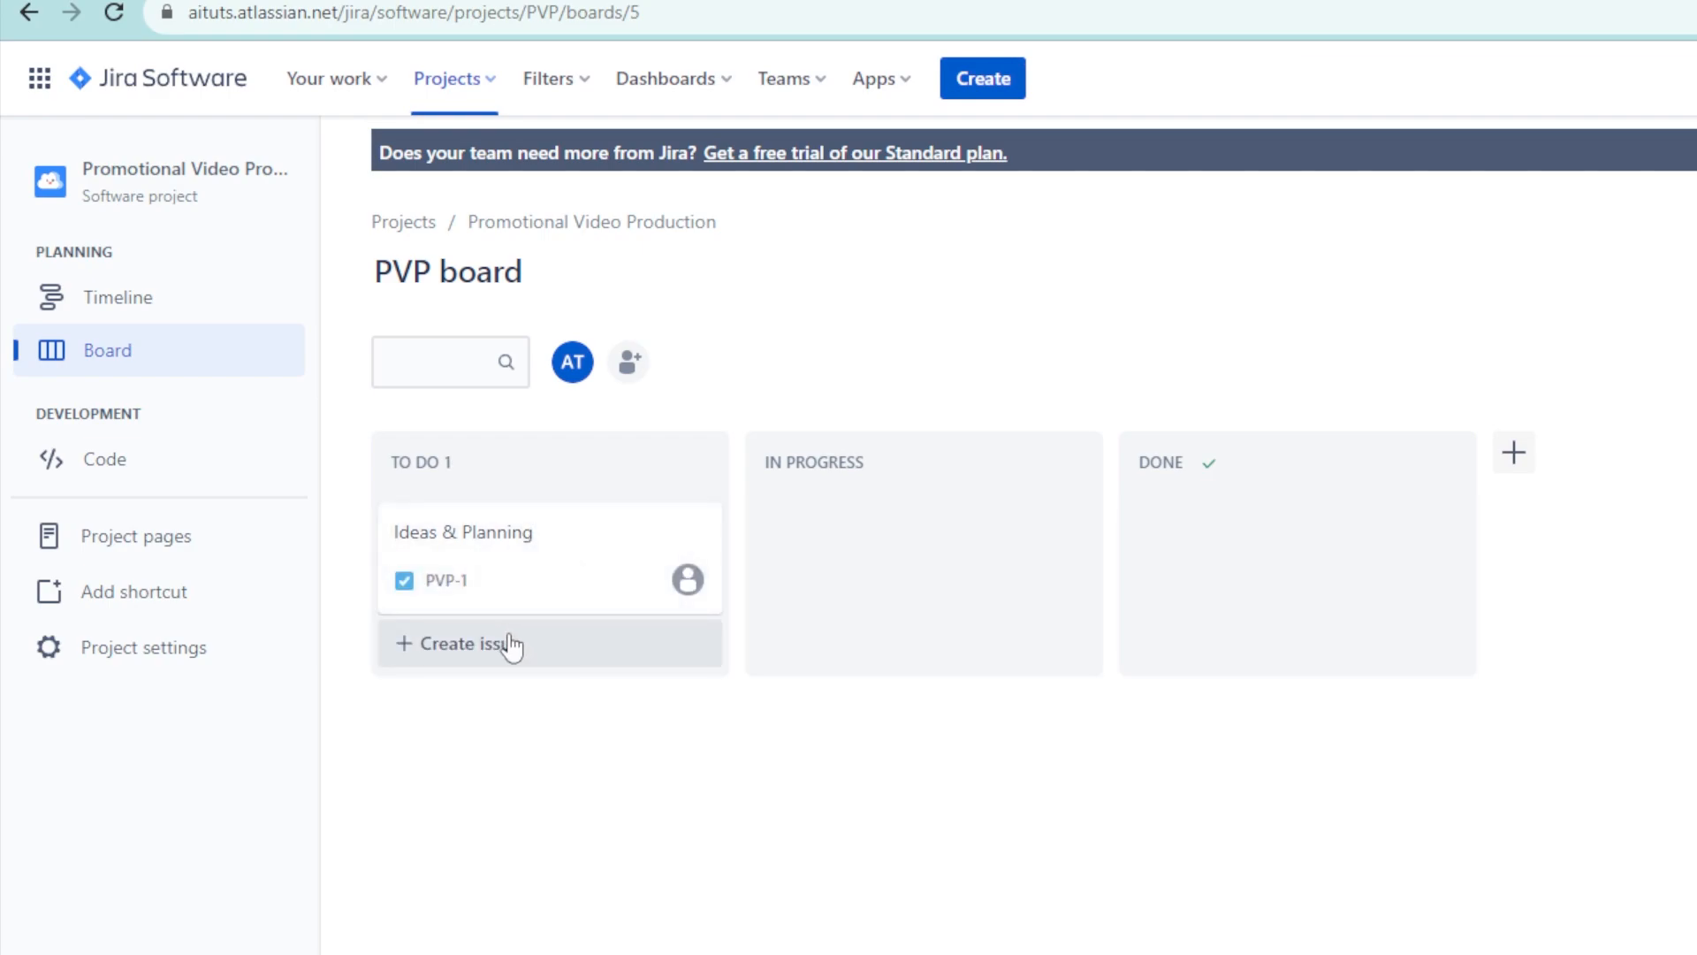
# Add a "Pre Production" issue to the To Do column.
pyautogui.click(511, 645)
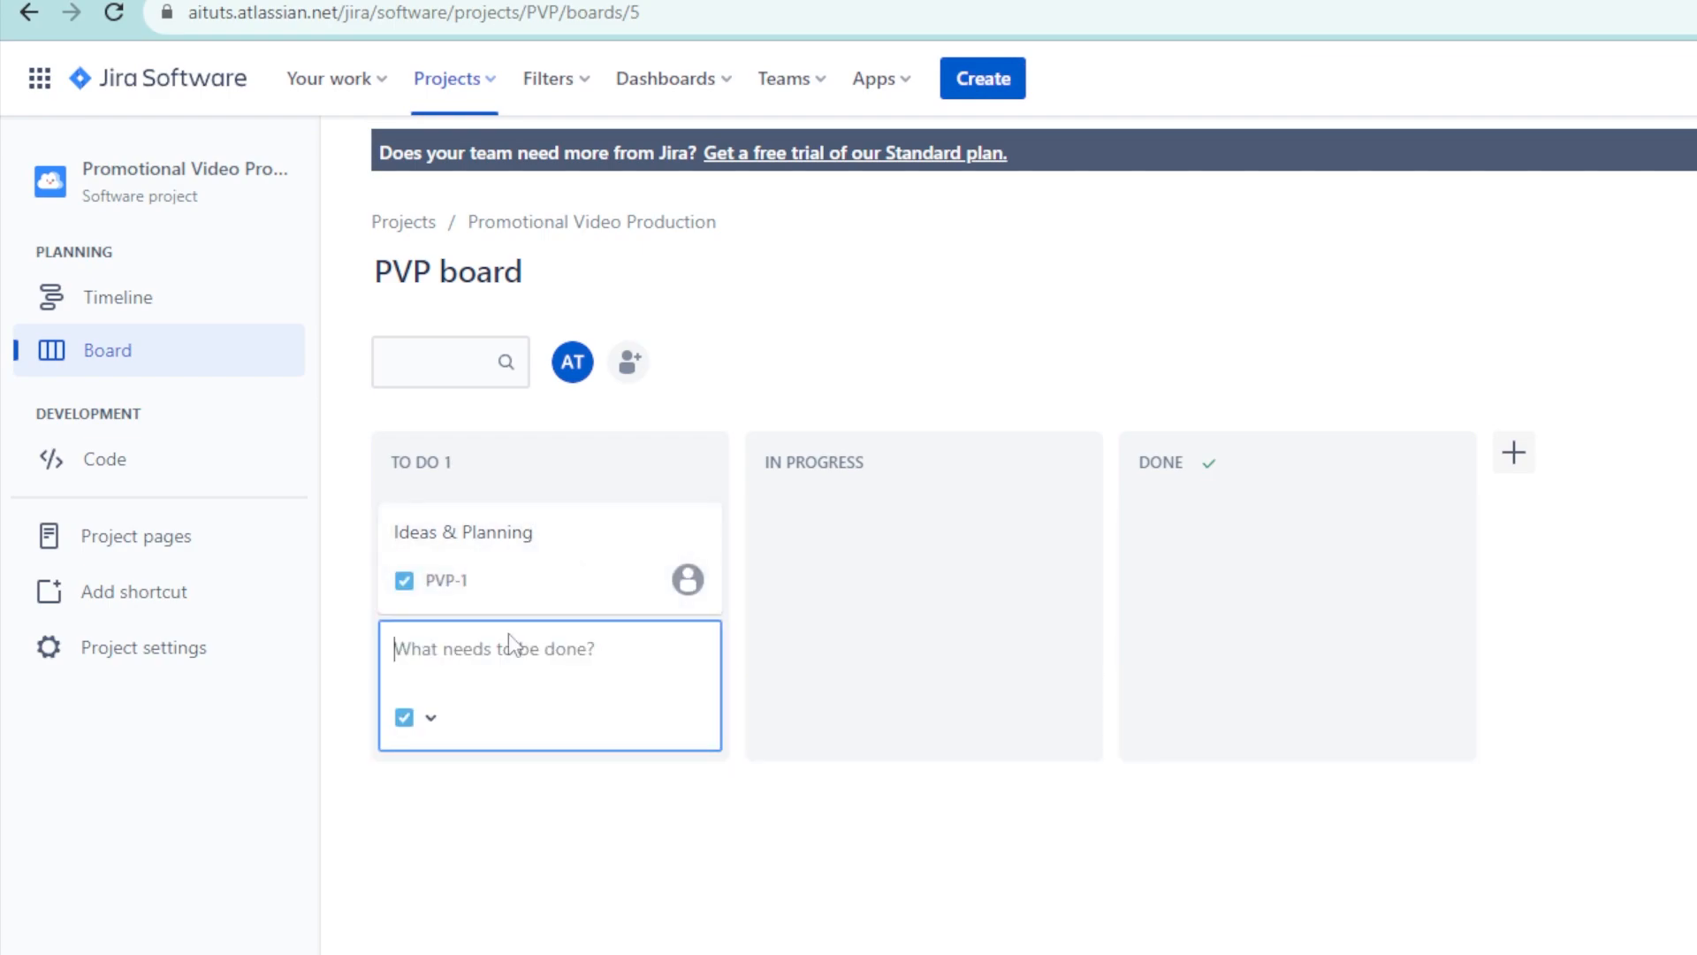
pyautogui.write('Pre P')
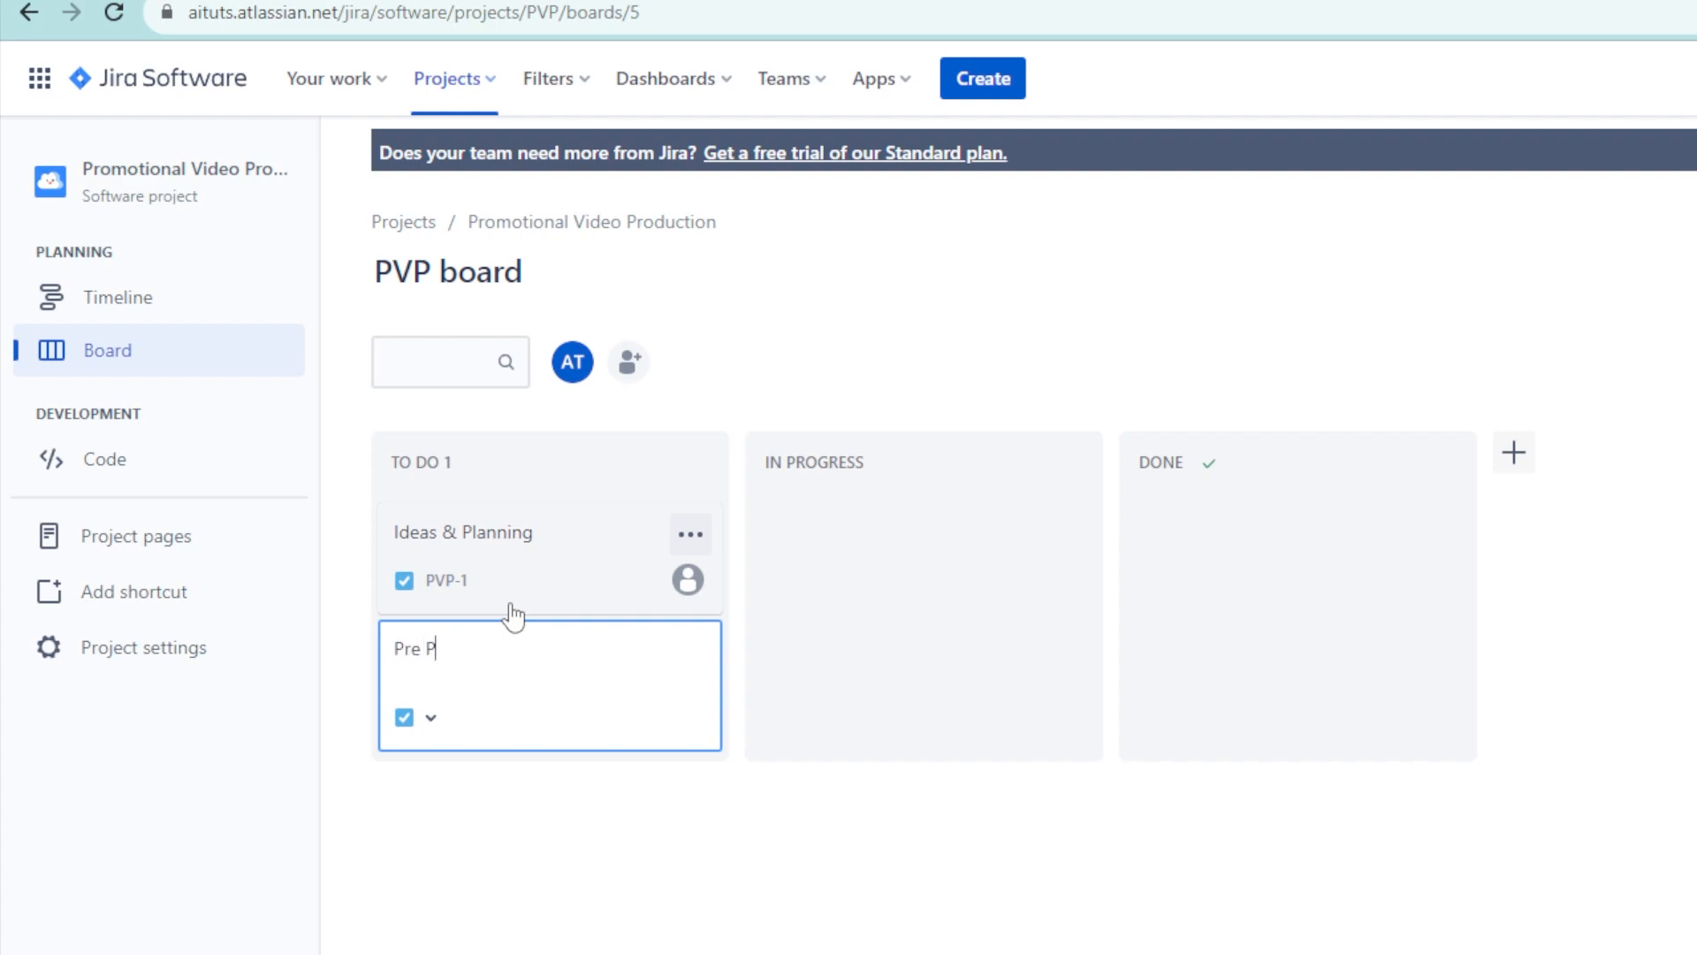
pyautogui.write('roduction')
pyautogui.press('Return')
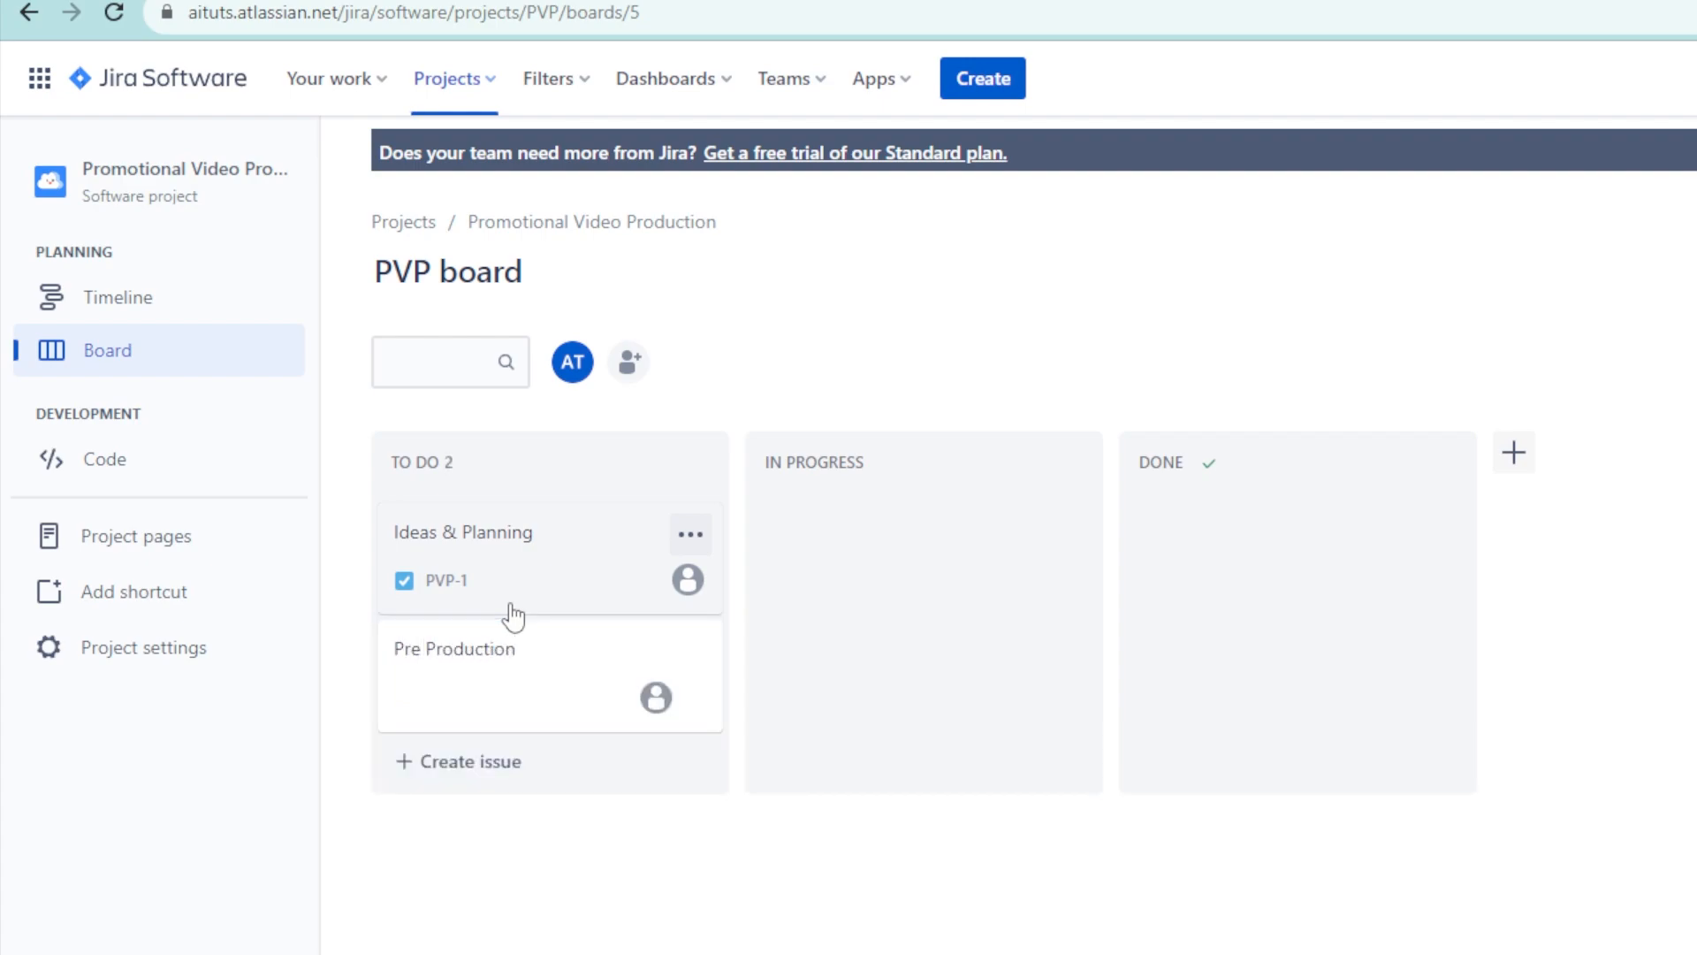
# Add the issues "Filming" and "Post Production" to the To Do column.
pyautogui.click(481, 767)
pyautogui.write('Pilming')
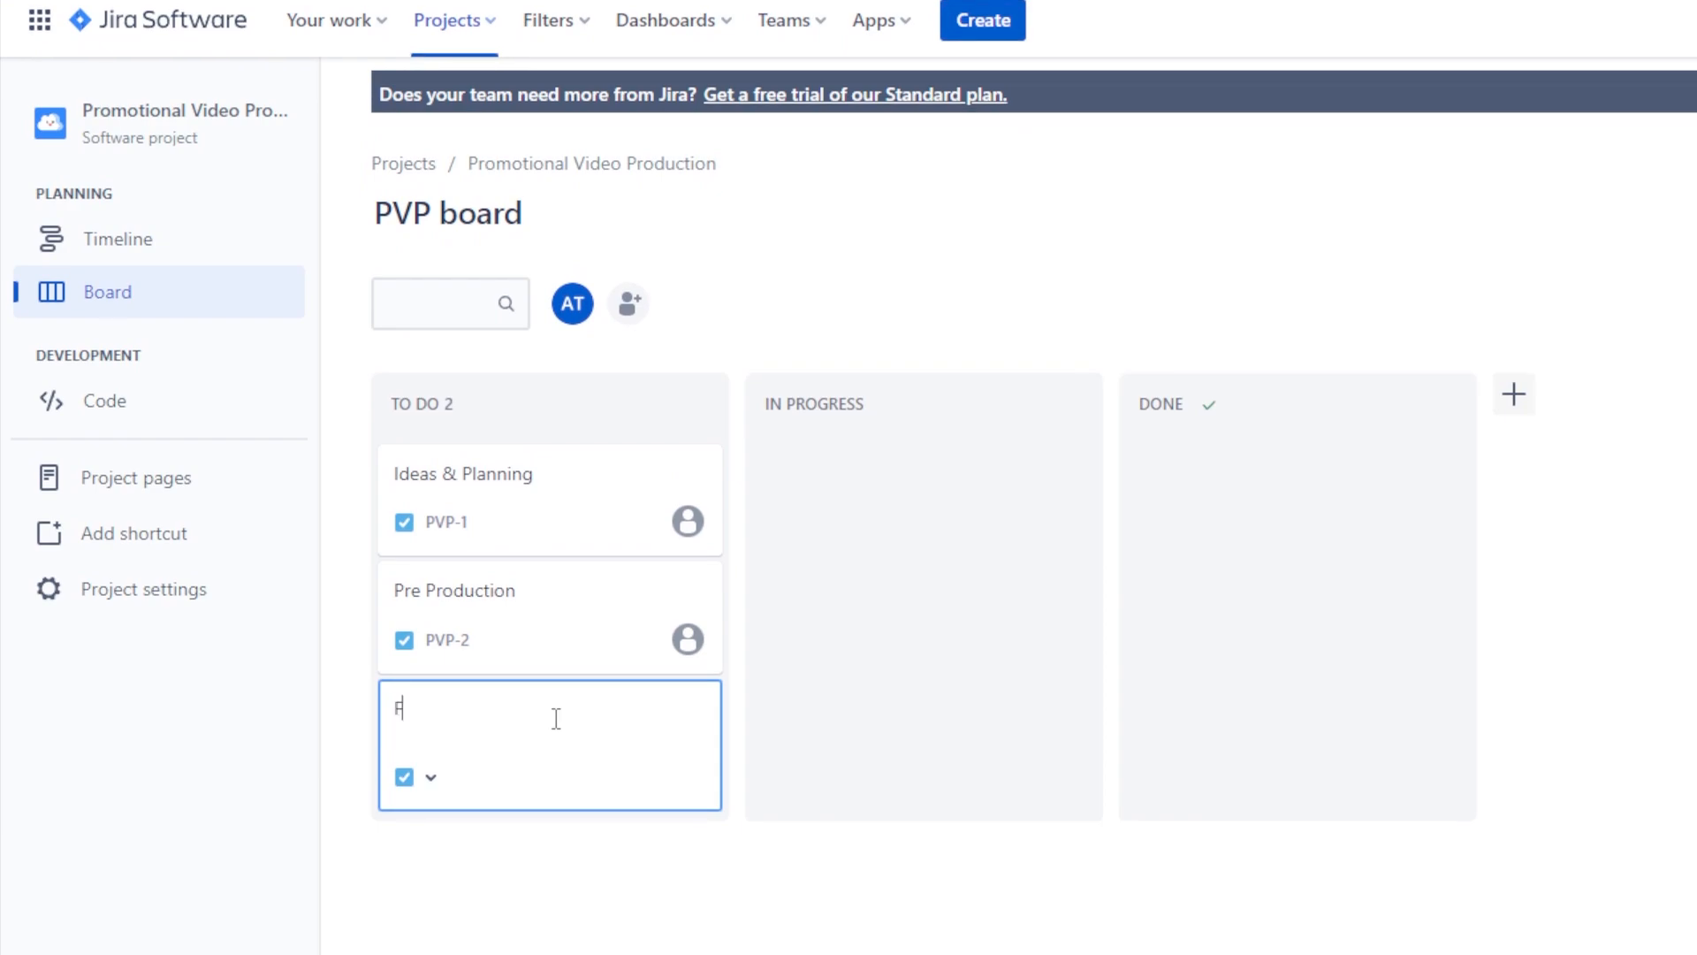
pyautogui.press('Return')
pyautogui.write('Post Production')
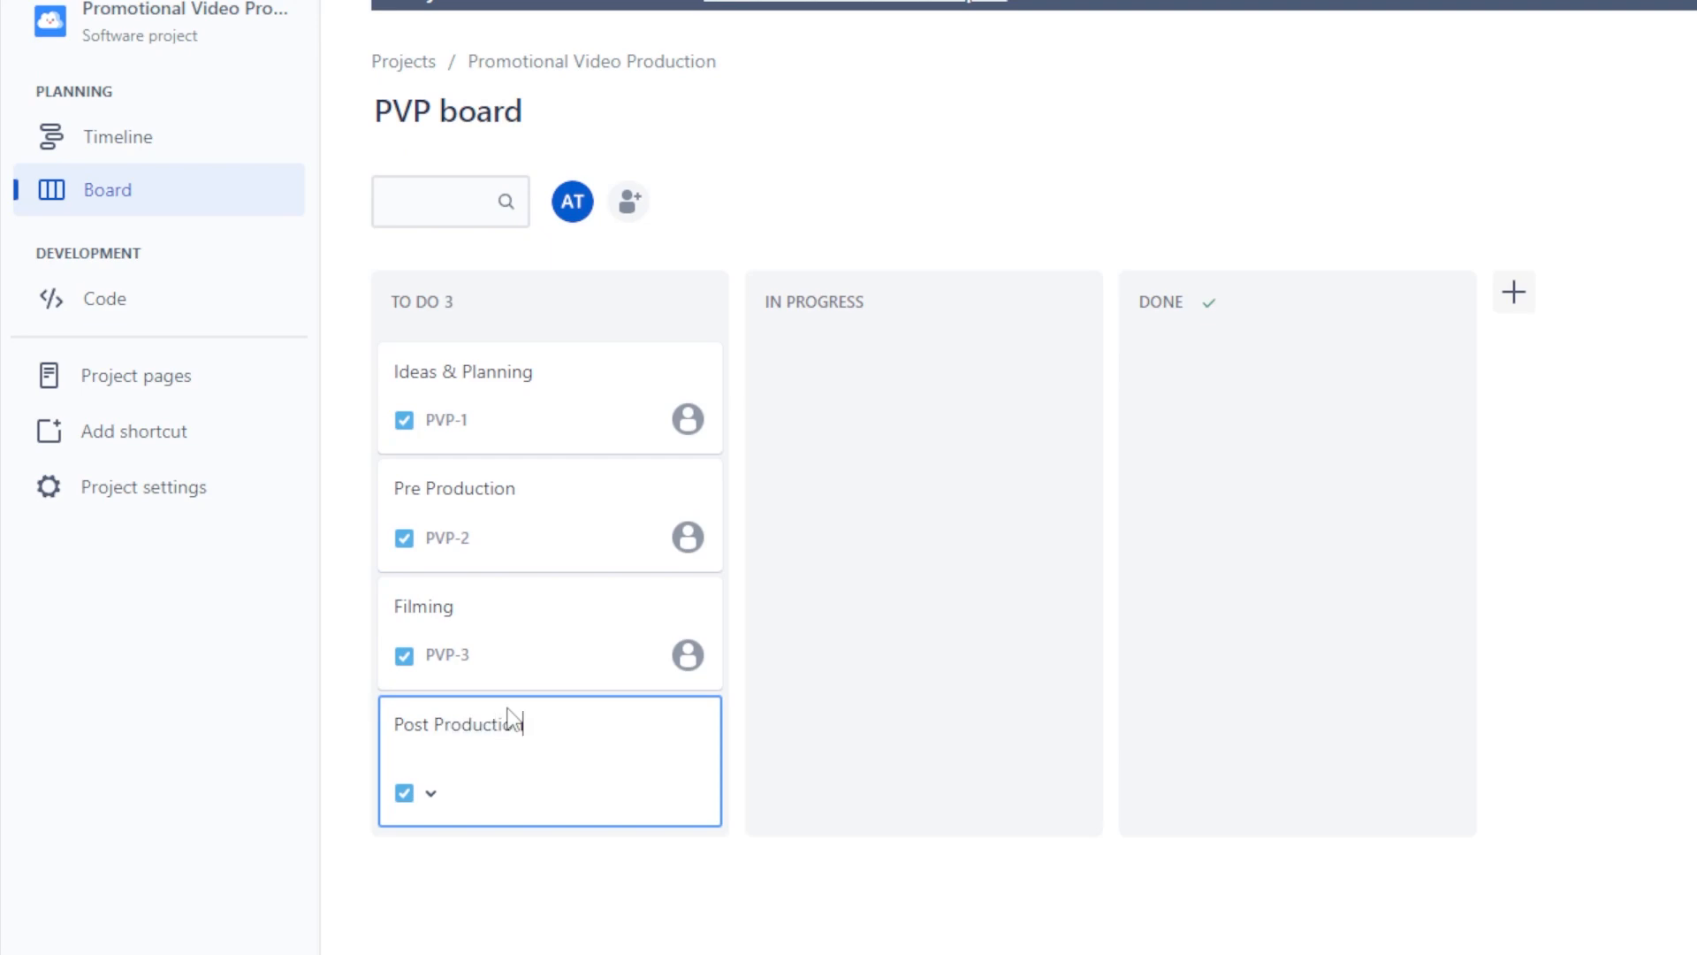
pyautogui.press('Return')
# Add a "Review & Feedback" issue to the To Do column.
pyautogui.write('Review & Feddbna')
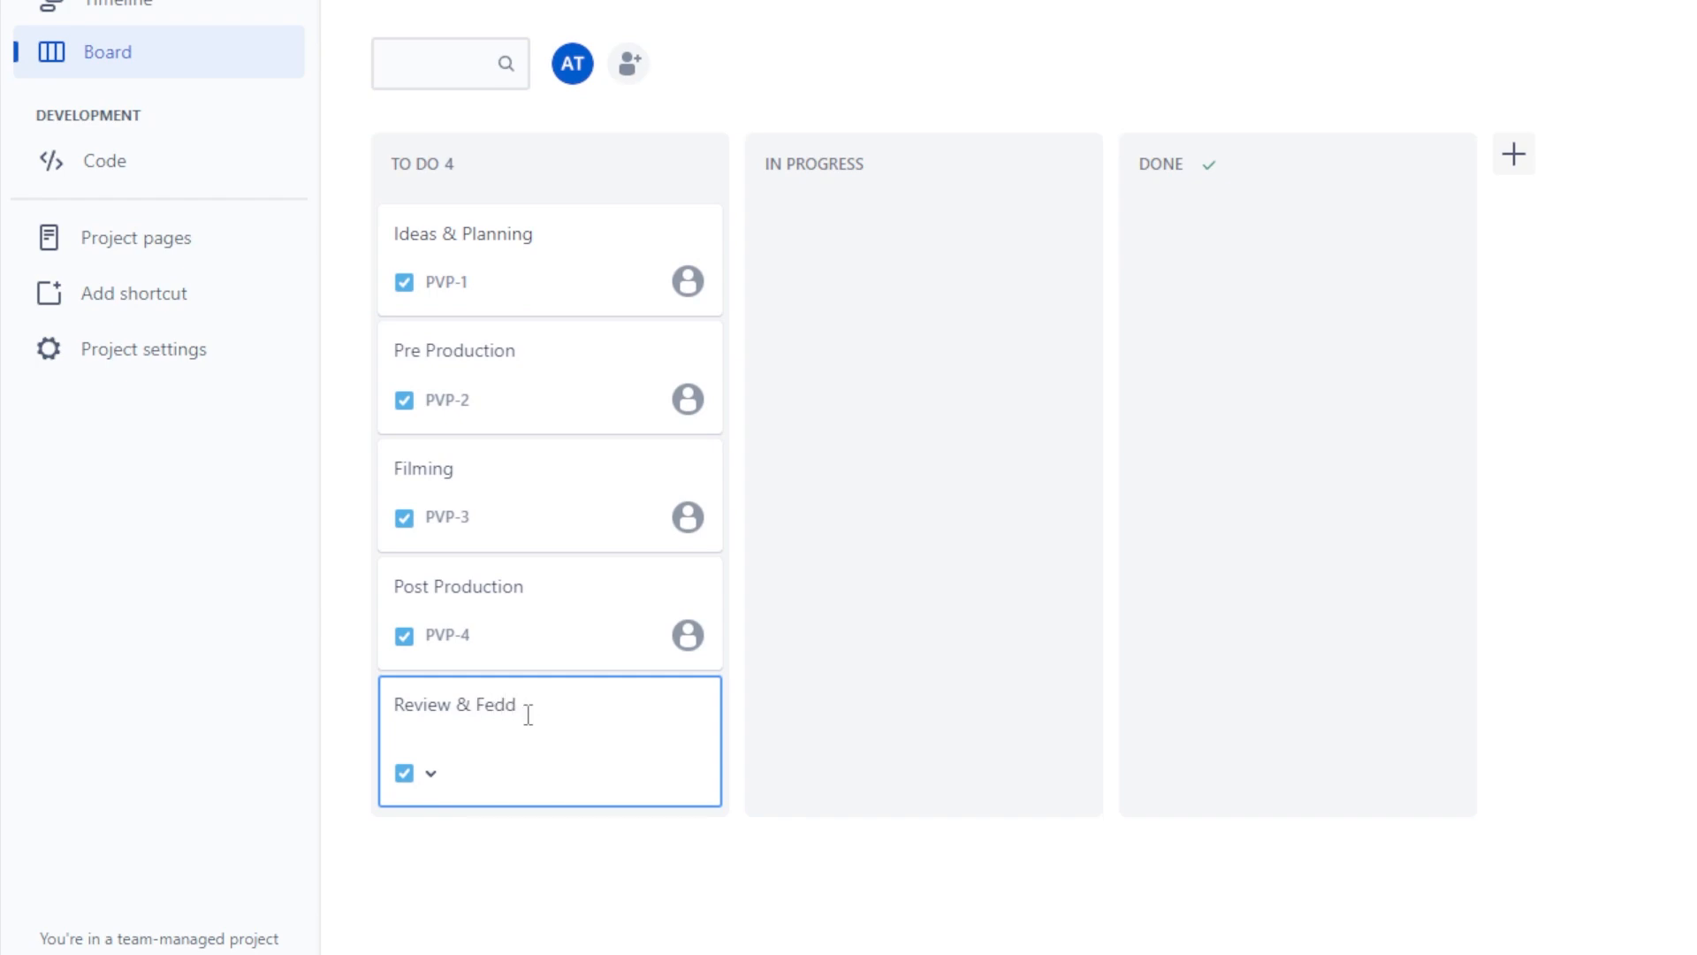
pyautogui.press('BackSpace')
pyautogui.write('edback')
pyautogui.press('Return')
# Add a "Finalization" issue below Review & Feedback in the To Do column.
pyautogui.scroll(-1, 496, 751)
pyautogui.click(471, 783)
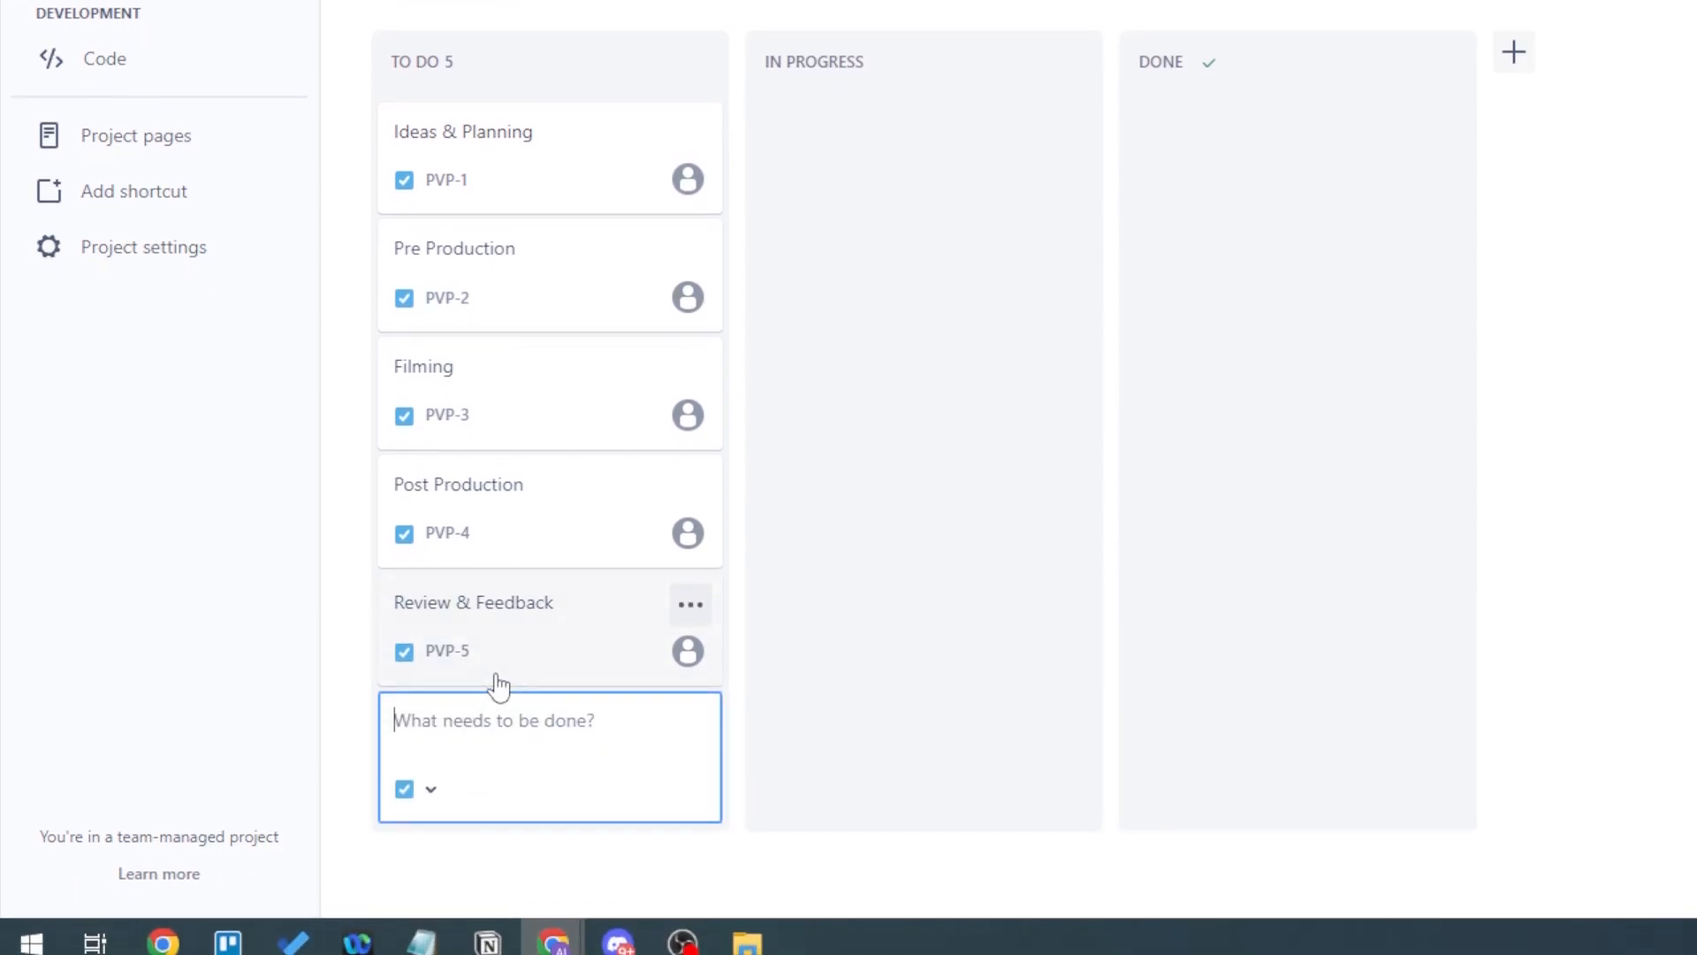
pyautogui.write('Fina')
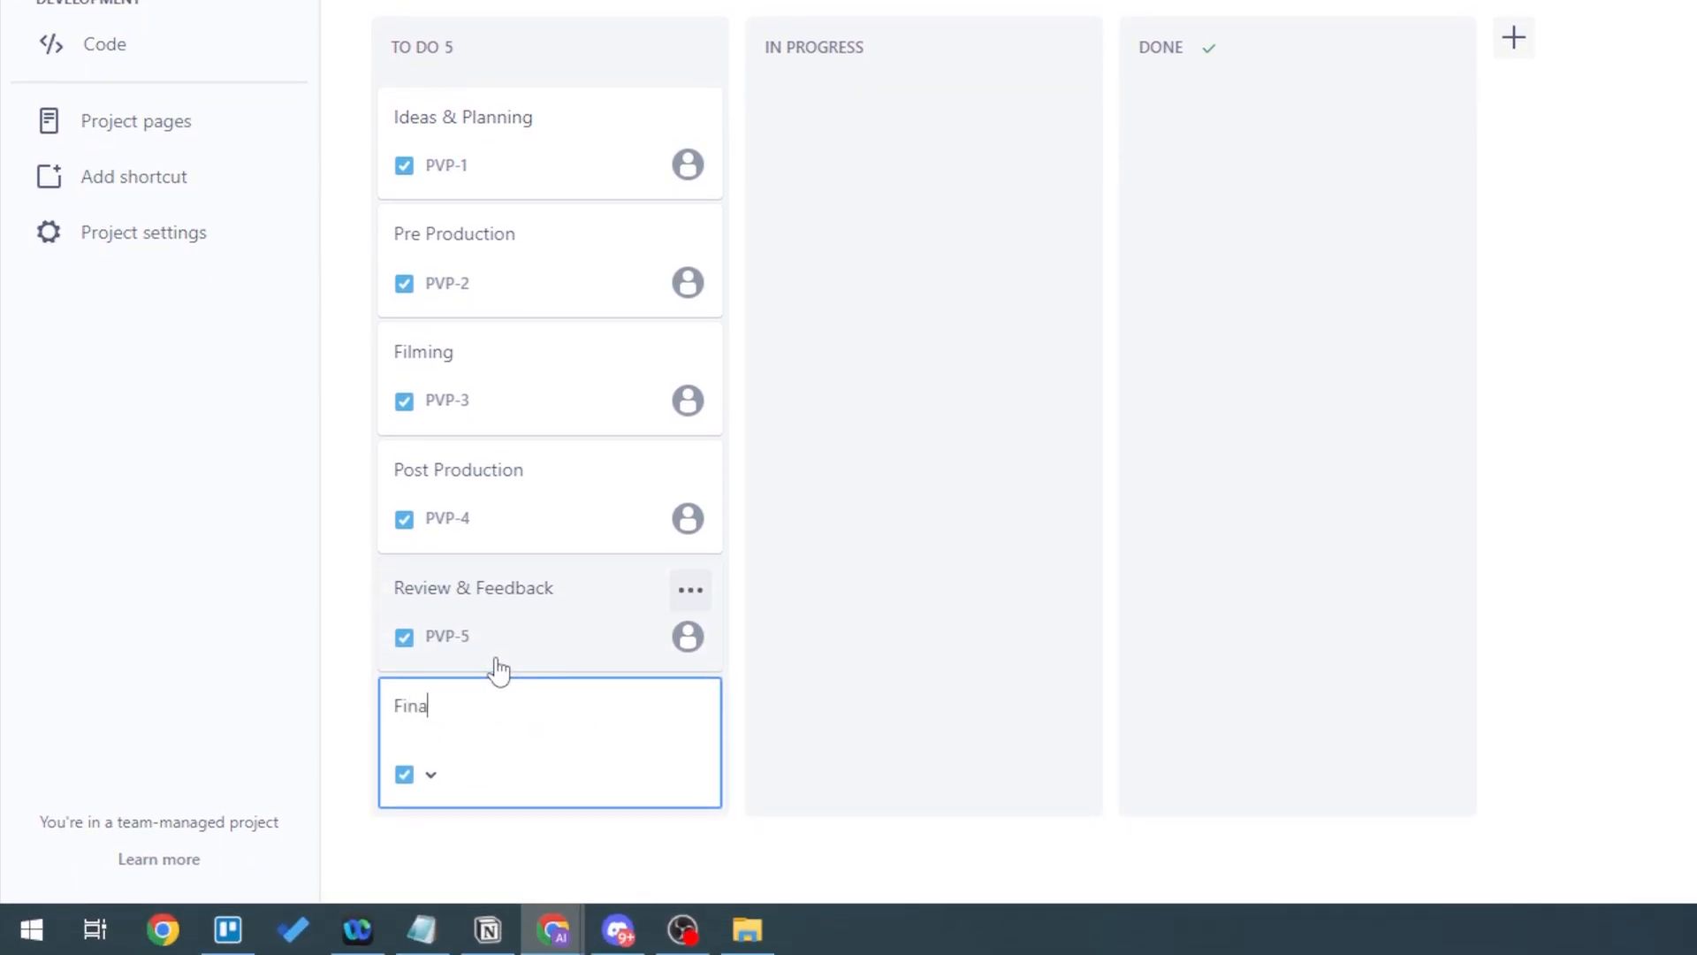
pyautogui.write('lization')
pyautogui.press('Return')
# Add a last To Do issue below Finalization and make its title read "Deployment".
pyautogui.click(460, 827)
pyautogui.write('D')
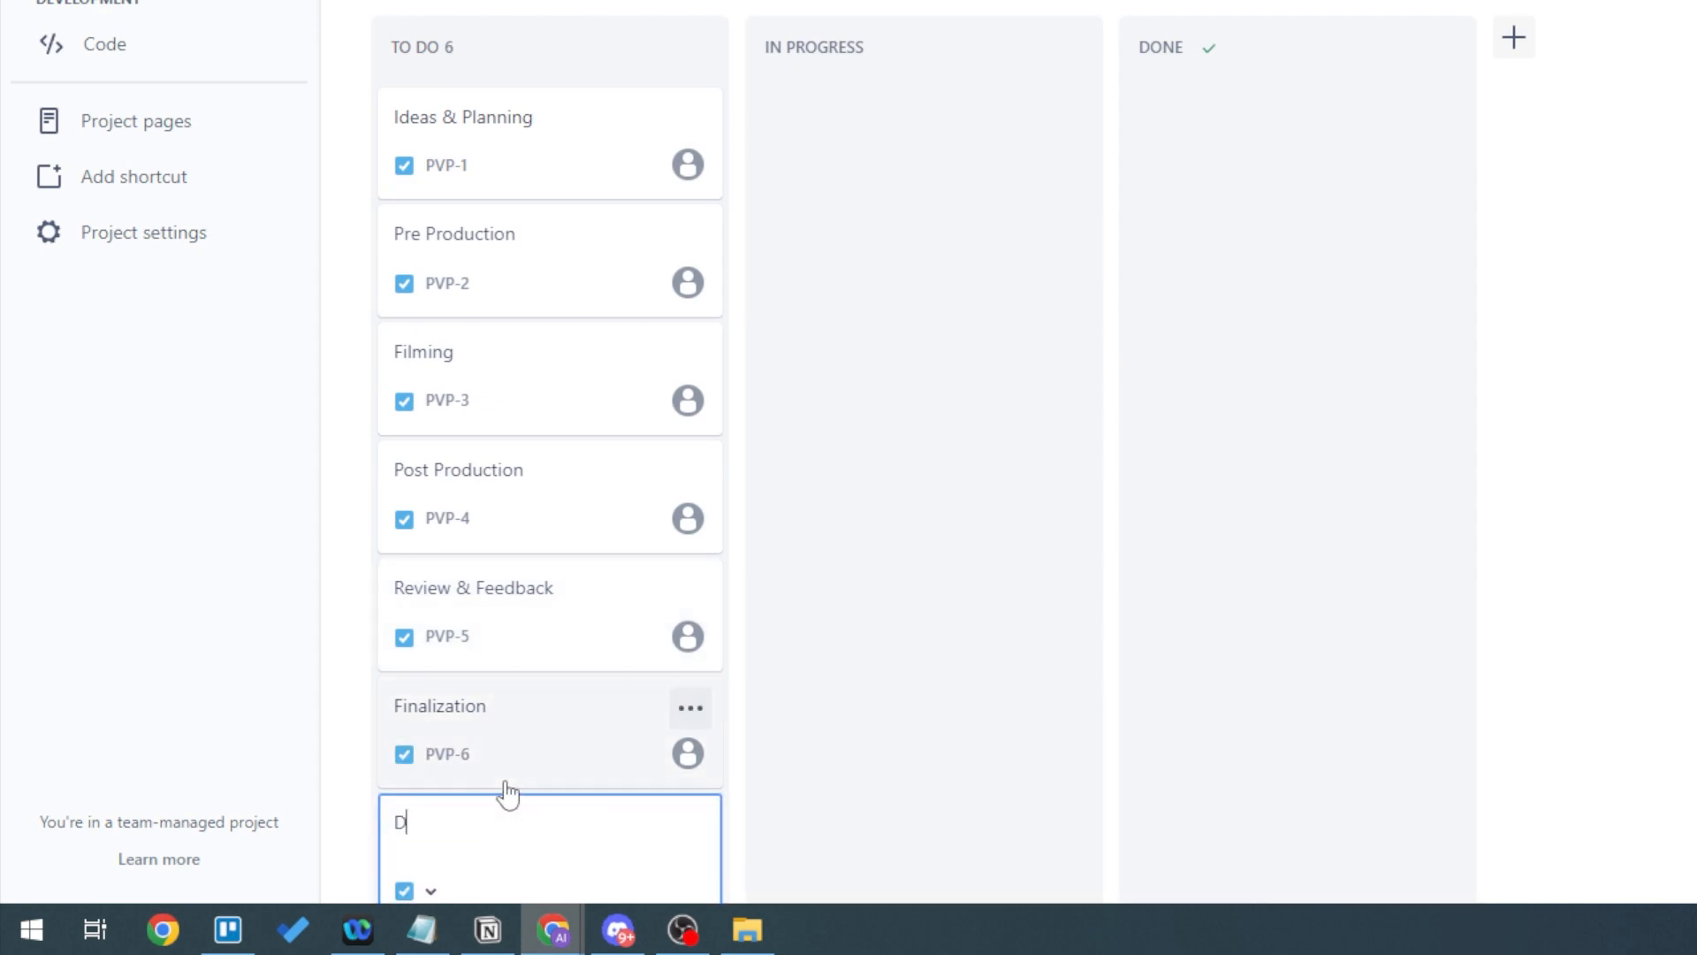
pyautogui.write('eploymeny')
pyautogui.press('Return')
pyautogui.scroll(-1, 544, 812)
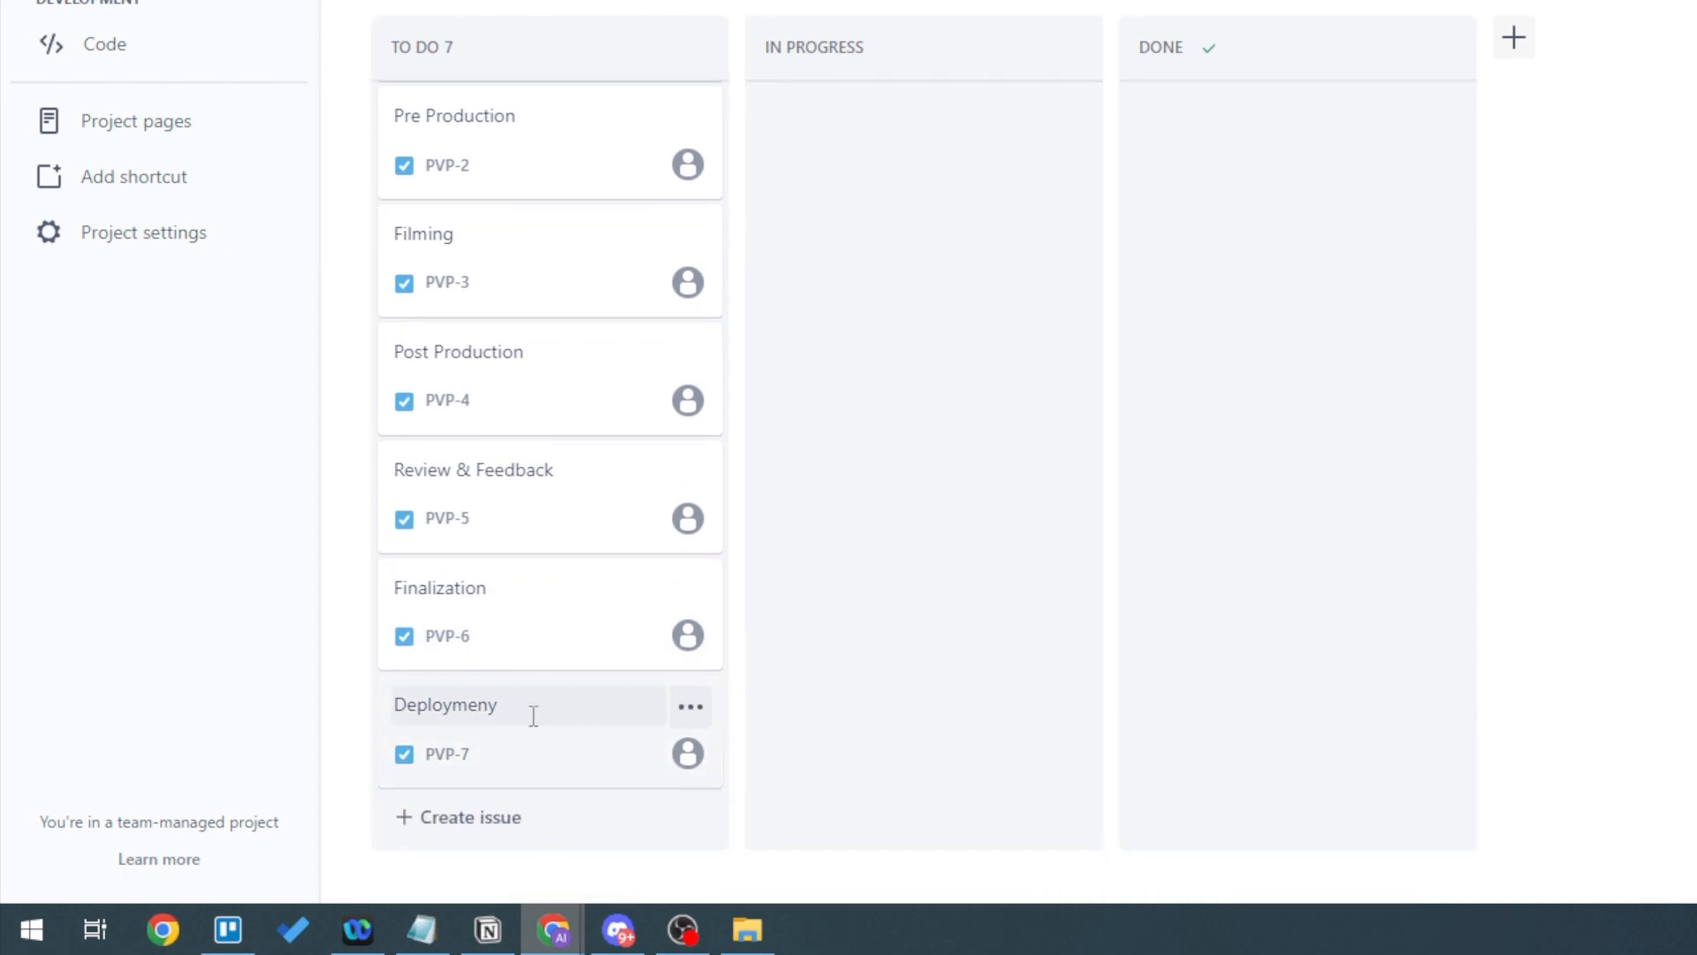
pyautogui.click(541, 707)
pyautogui.press('BackSpace')
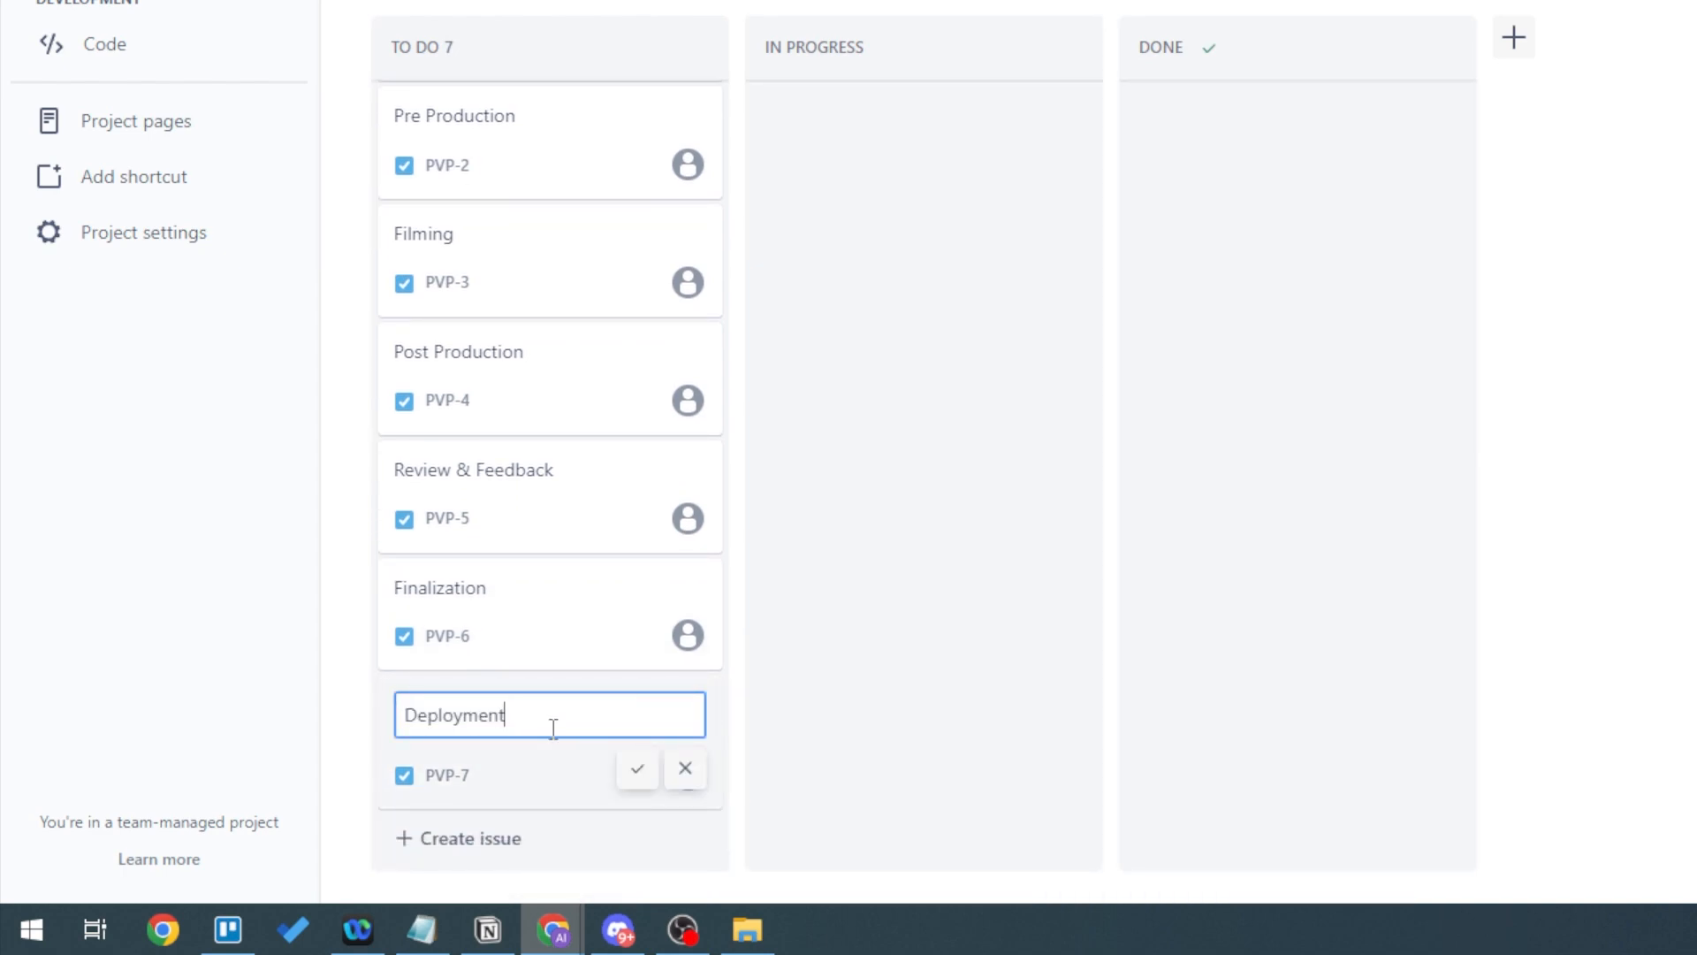
pyautogui.click(637, 769)
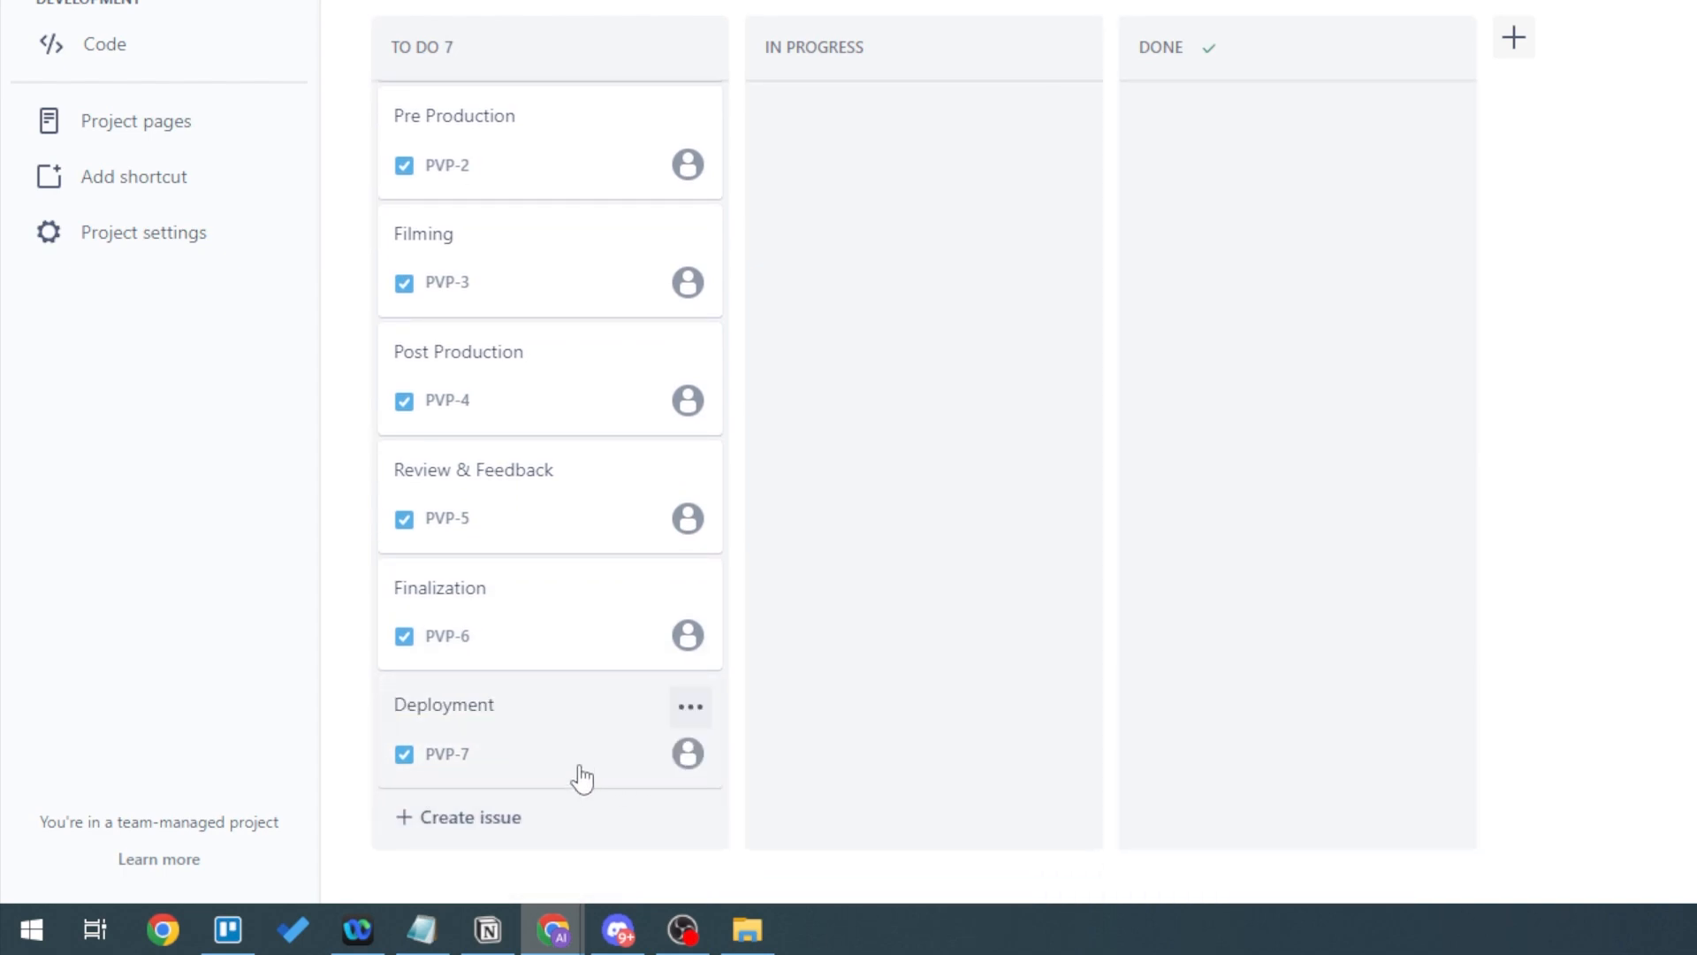
# Give the Ideas & Planning issue the description "This identifies the key components needed for a promotional video" and save it.
pyautogui.scroll(5, 582, 781)
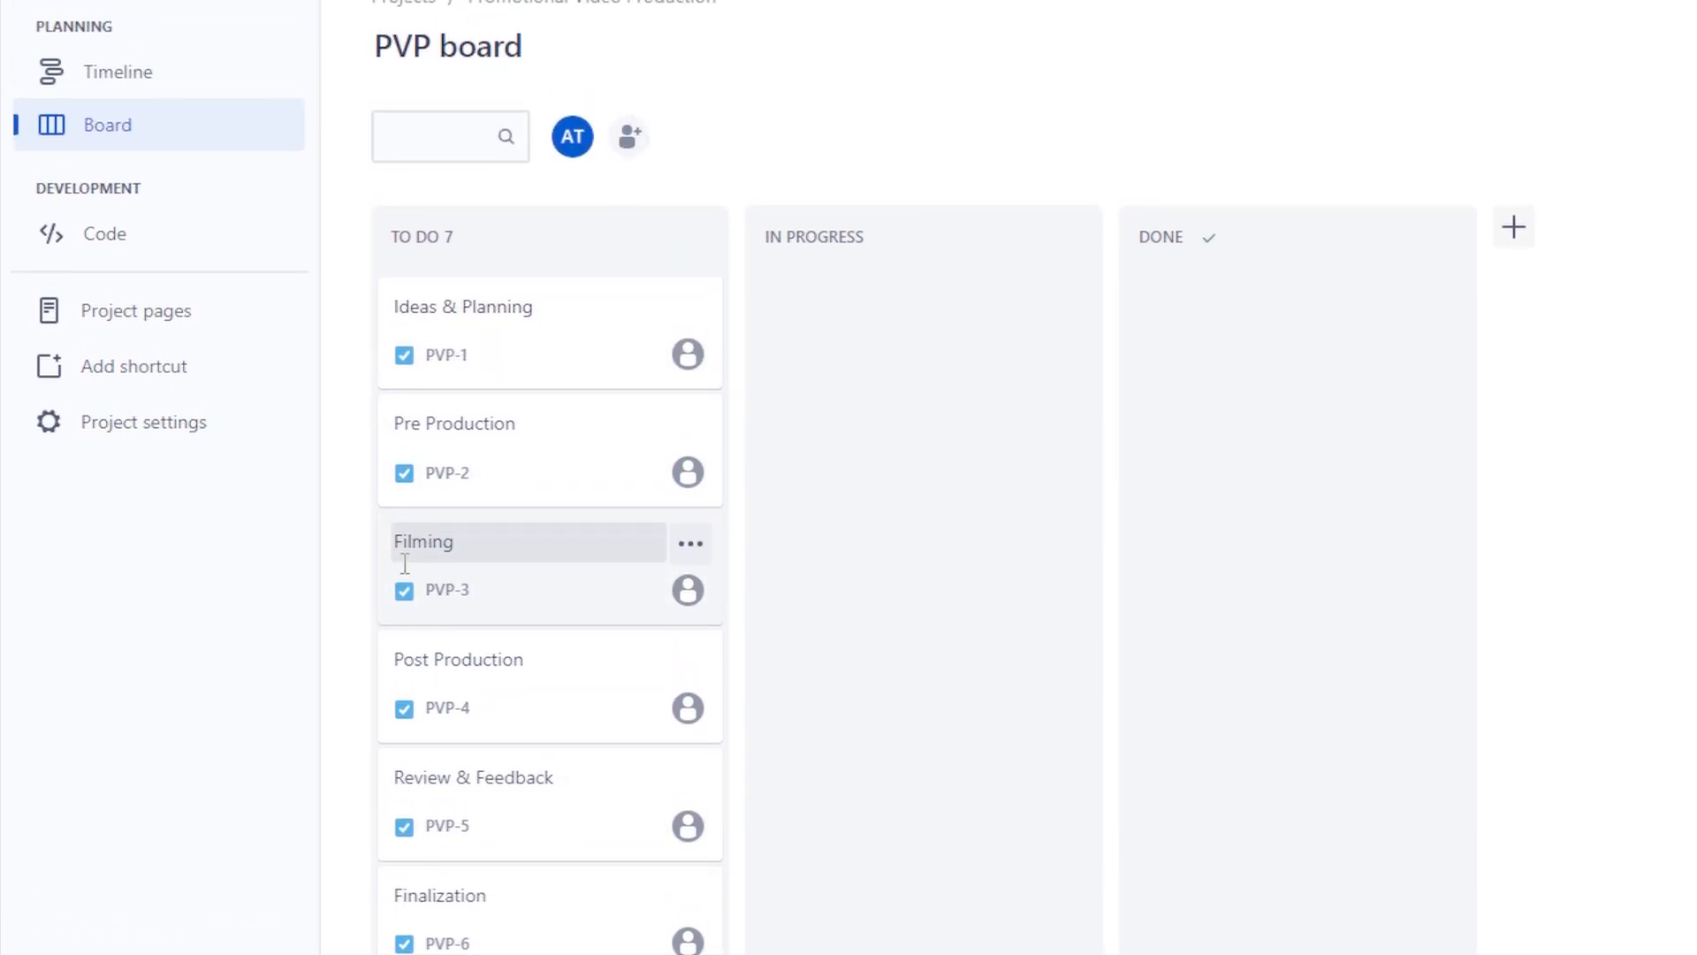
pyautogui.click(586, 363)
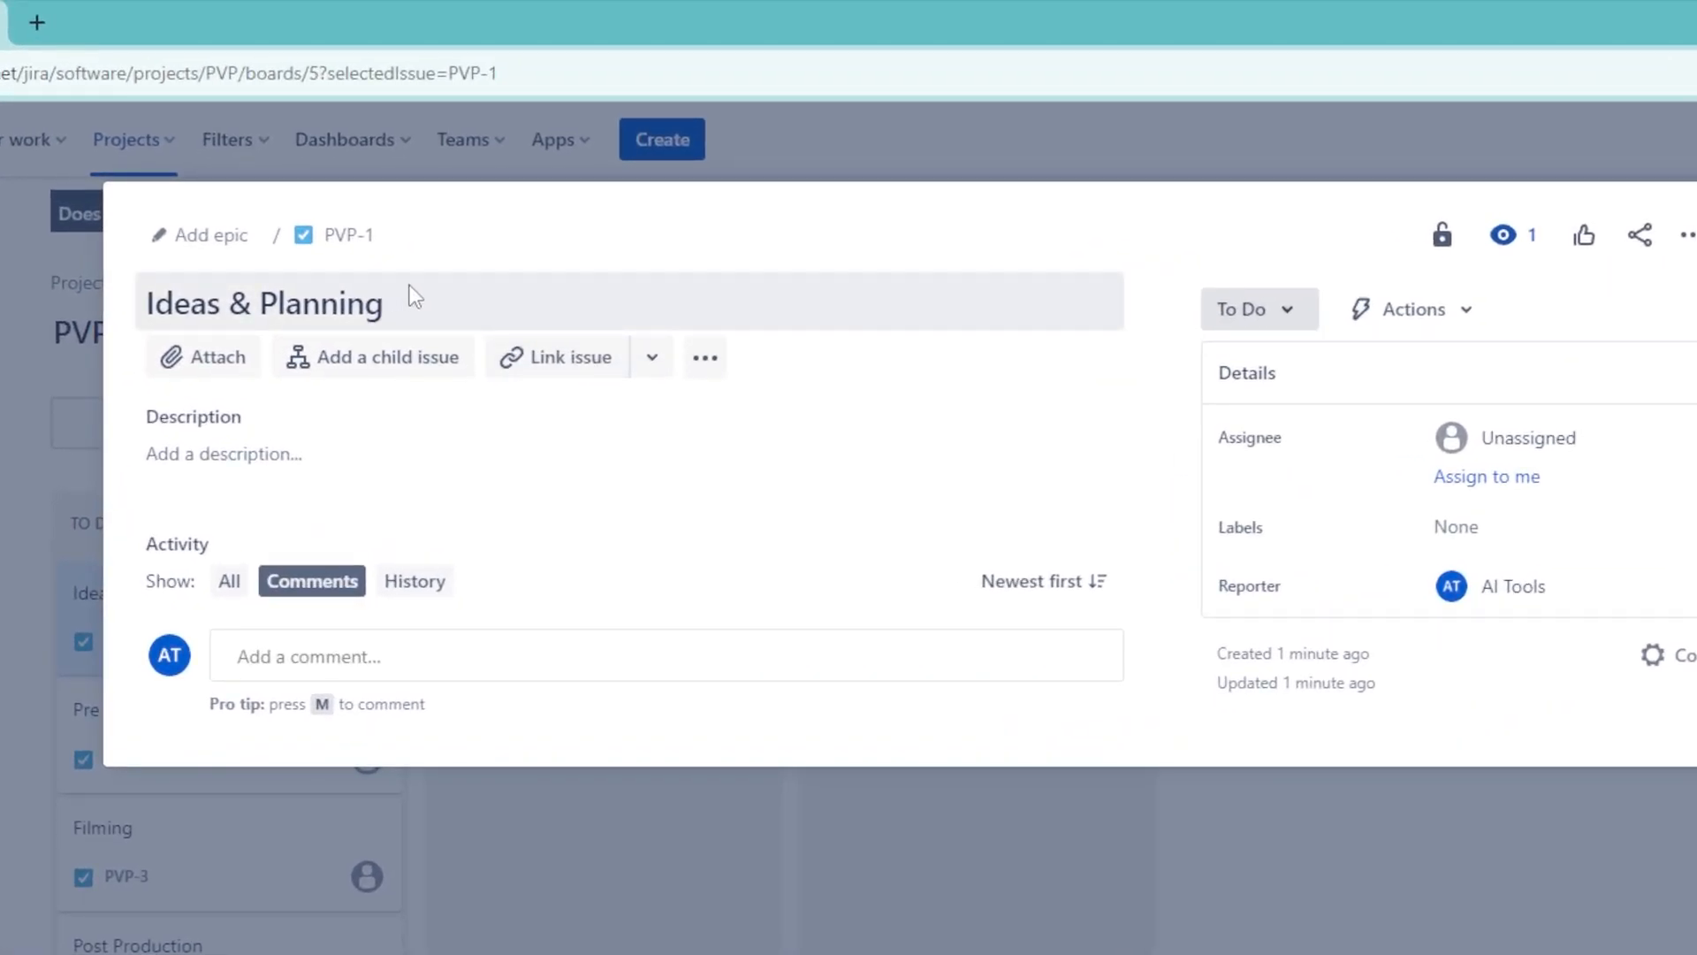
pyautogui.click(321, 471)
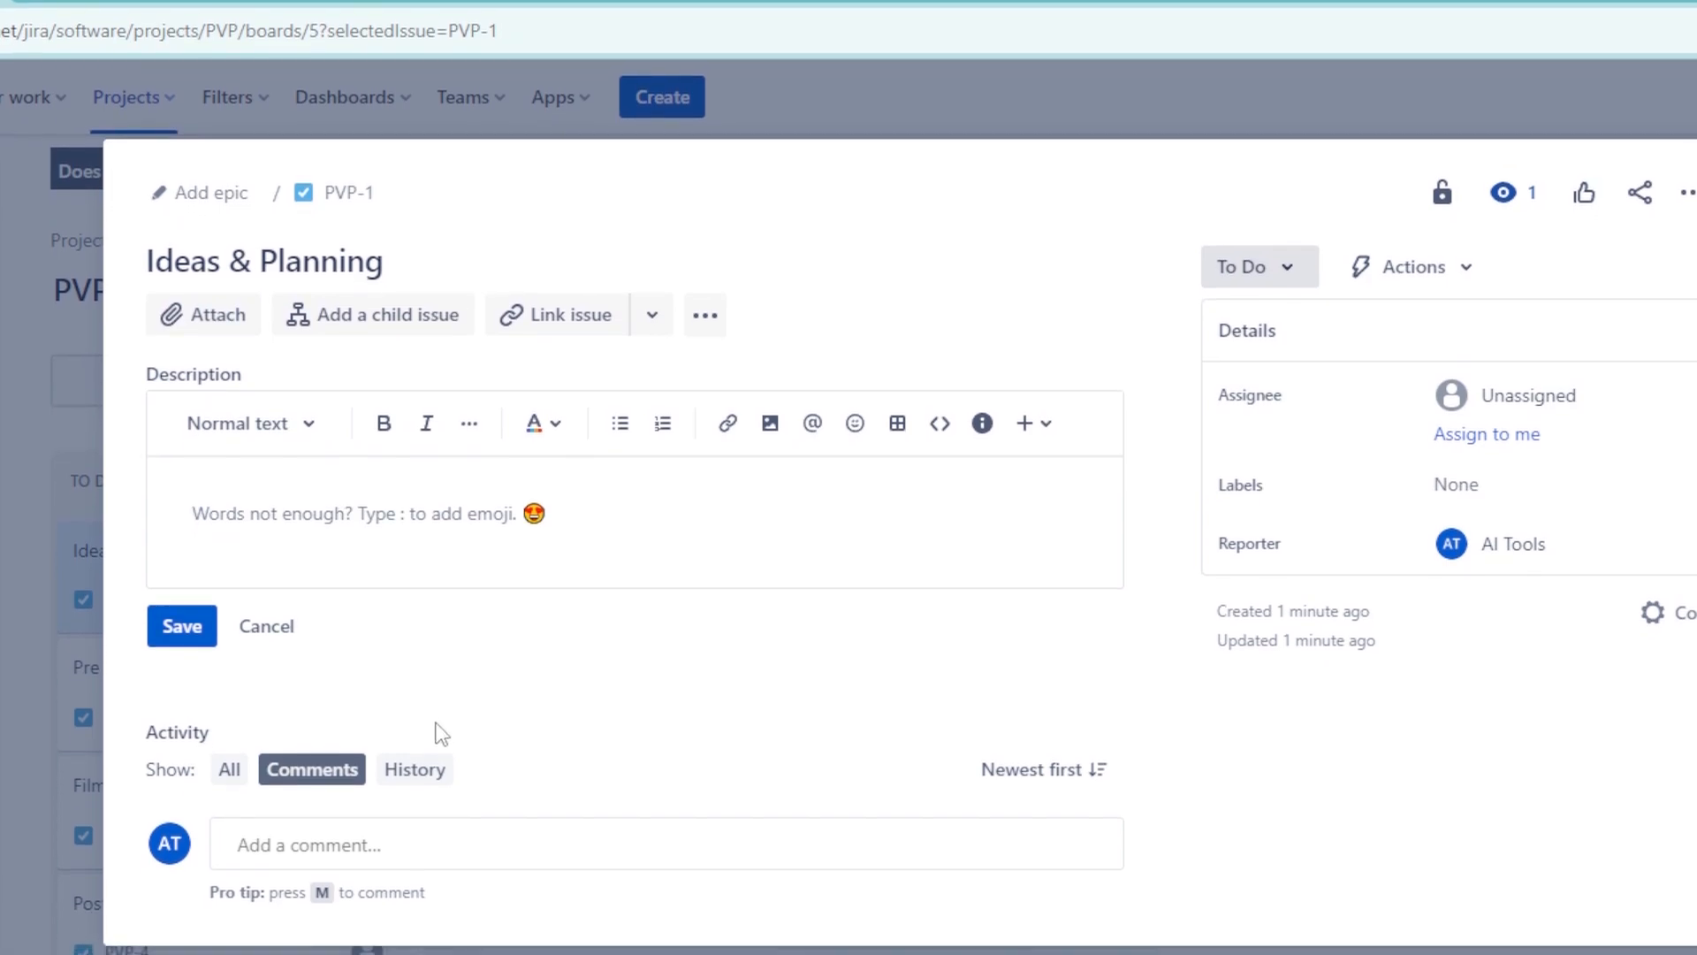
pyautogui.write('TH')
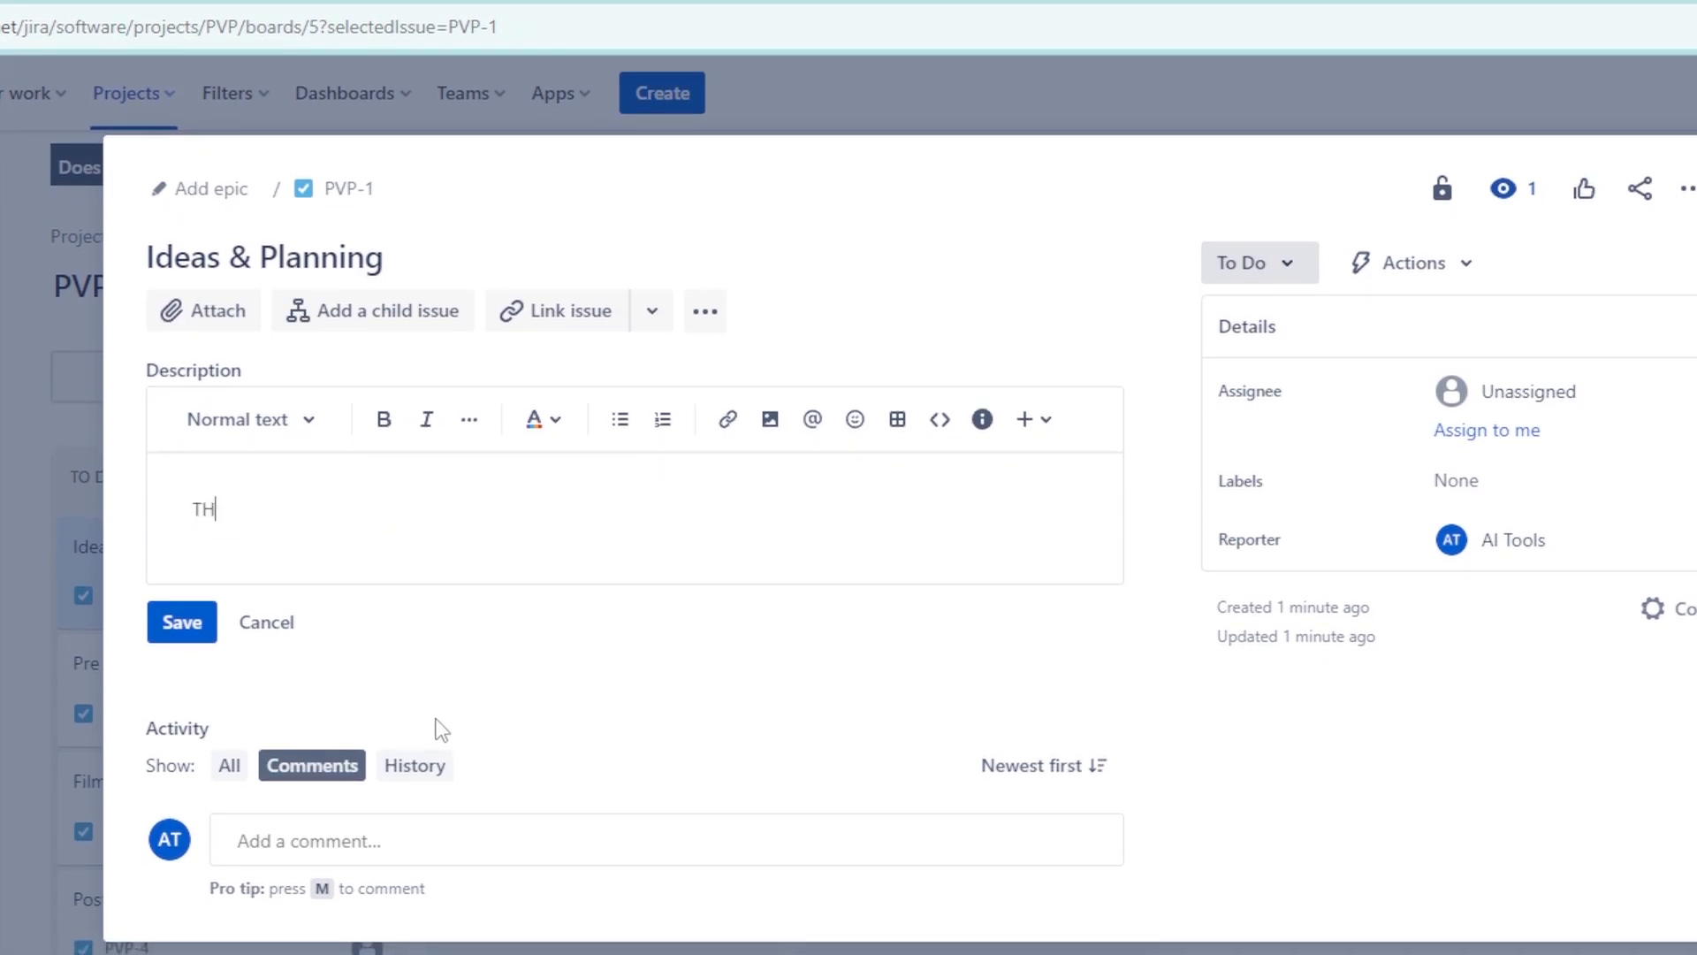
pyautogui.press('BackSpace')
pyautogui.press('BackSpace')
pyautogui.write('his identifies the key ')
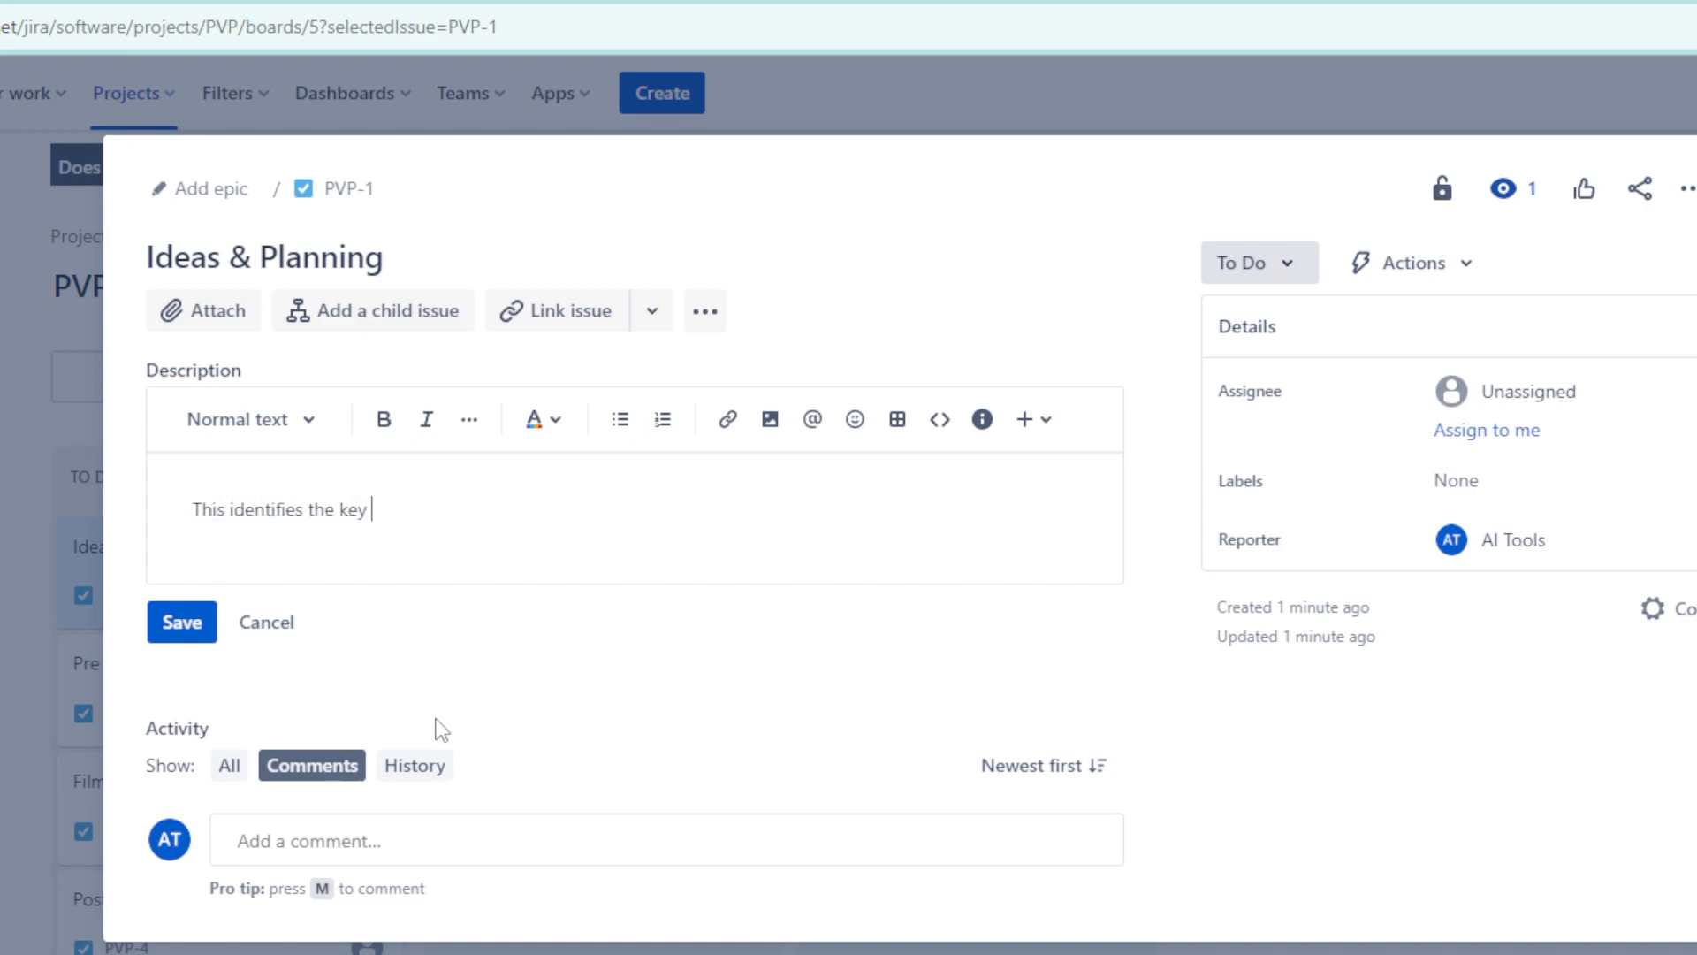
pyautogui.write('compom')
pyautogui.write('ents needed for a ptomo')
pyautogui.press('BackSpace')
pyautogui.press('BackSpace')
pyautogui.press('BackSpace')
pyautogui.press('BackSpace')
pyautogui.write('romotional video')
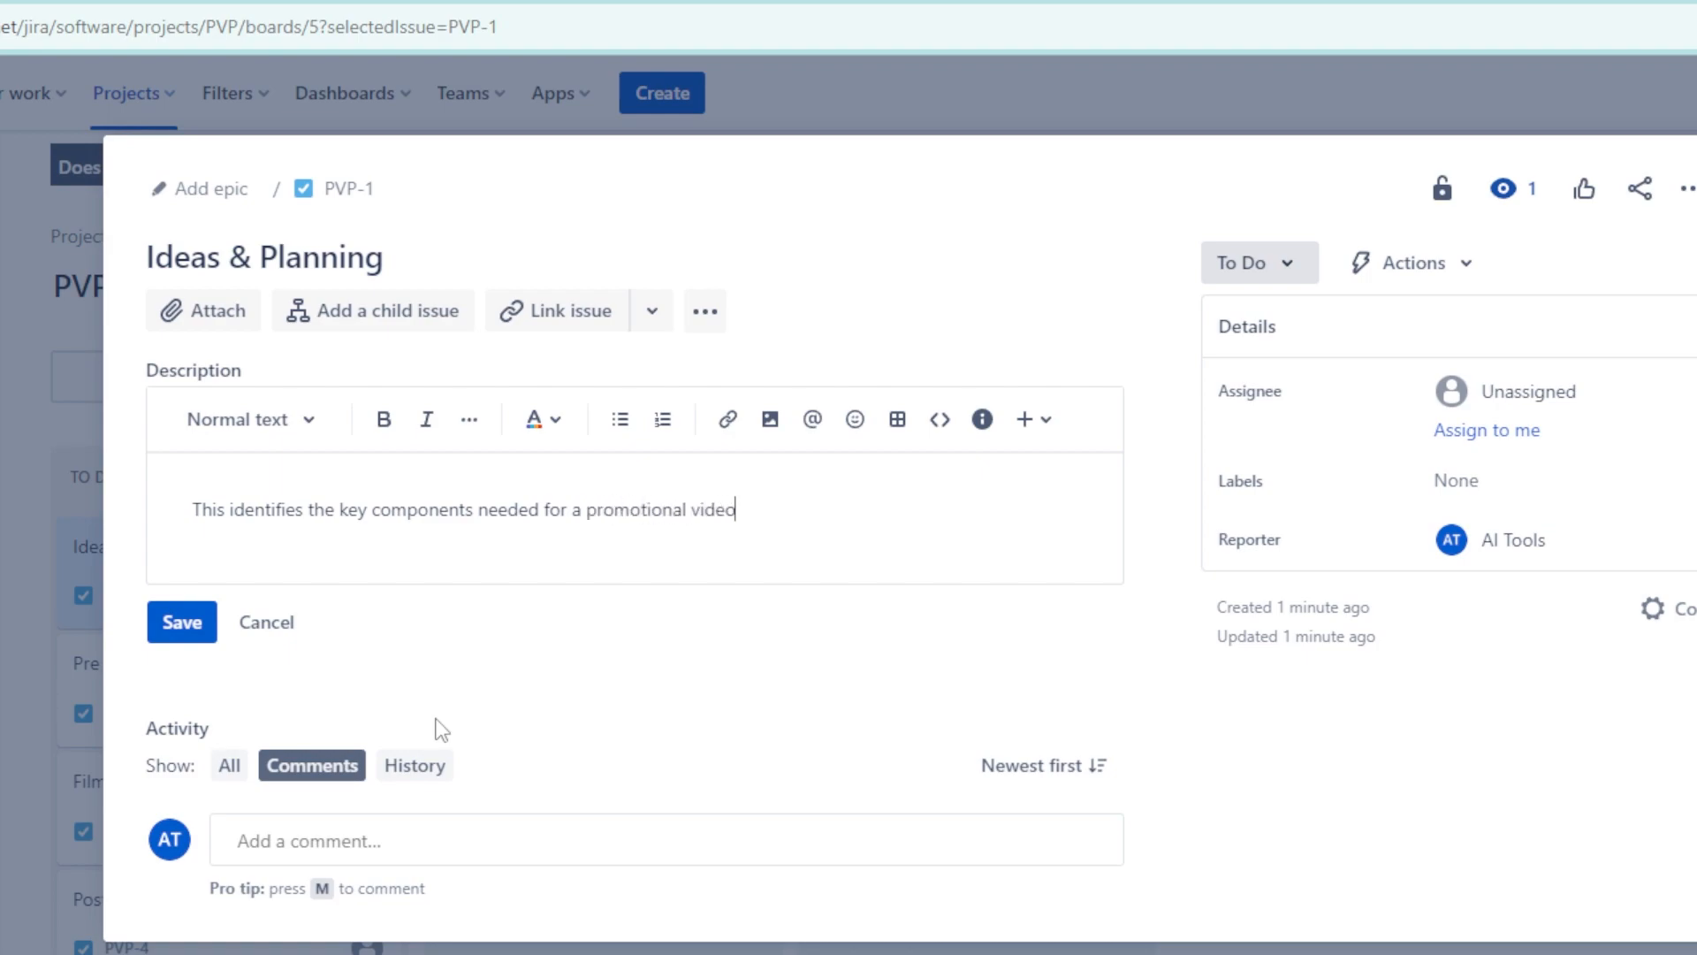
pyautogui.click(194, 626)
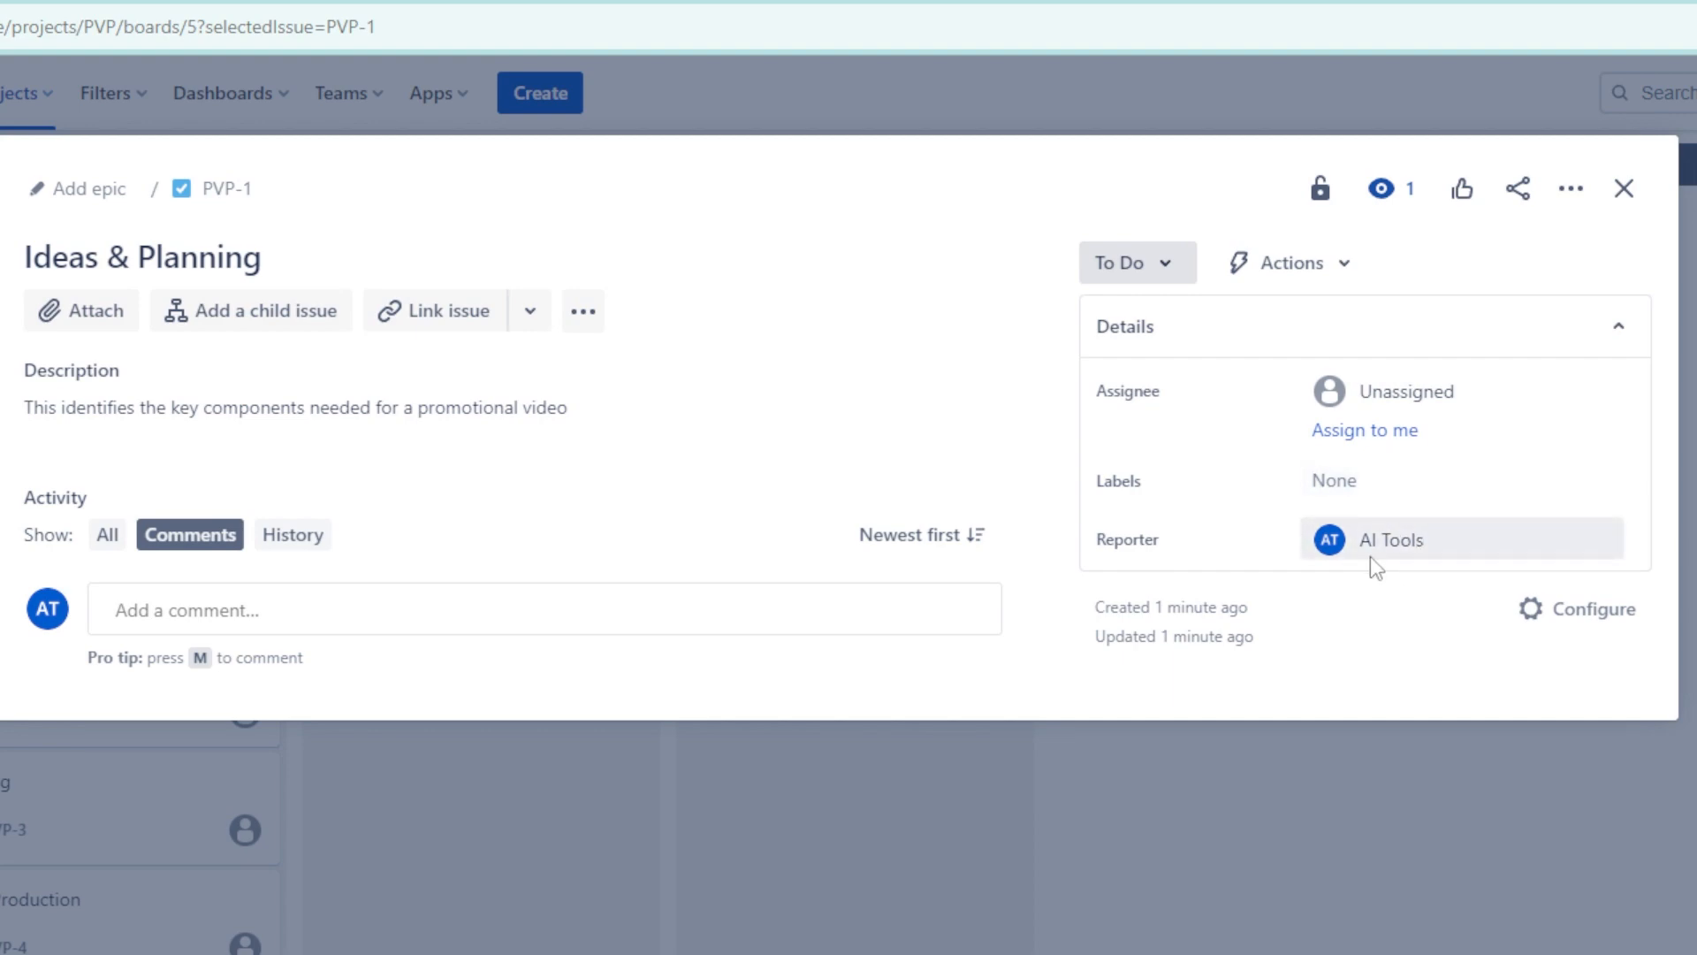
# Add the child issue "Brainstorming video concepts and themes" to the Ideas & Planning issue.
pyautogui.moveTo(1383, 559)
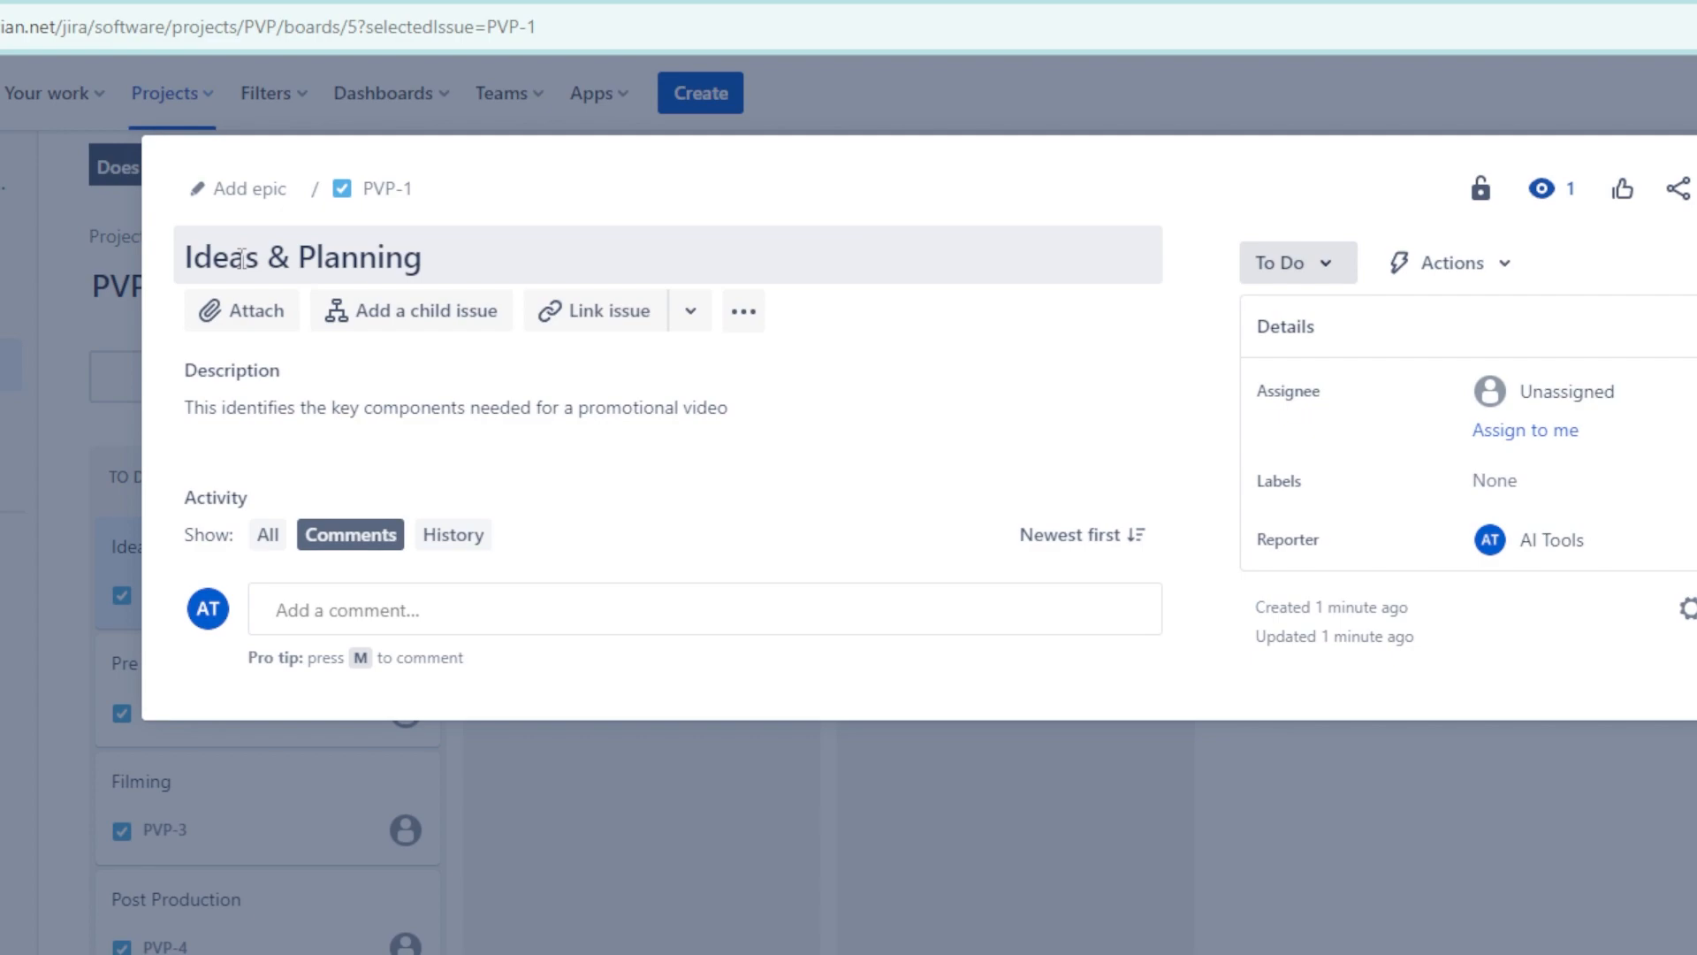
pyautogui.click(402, 311)
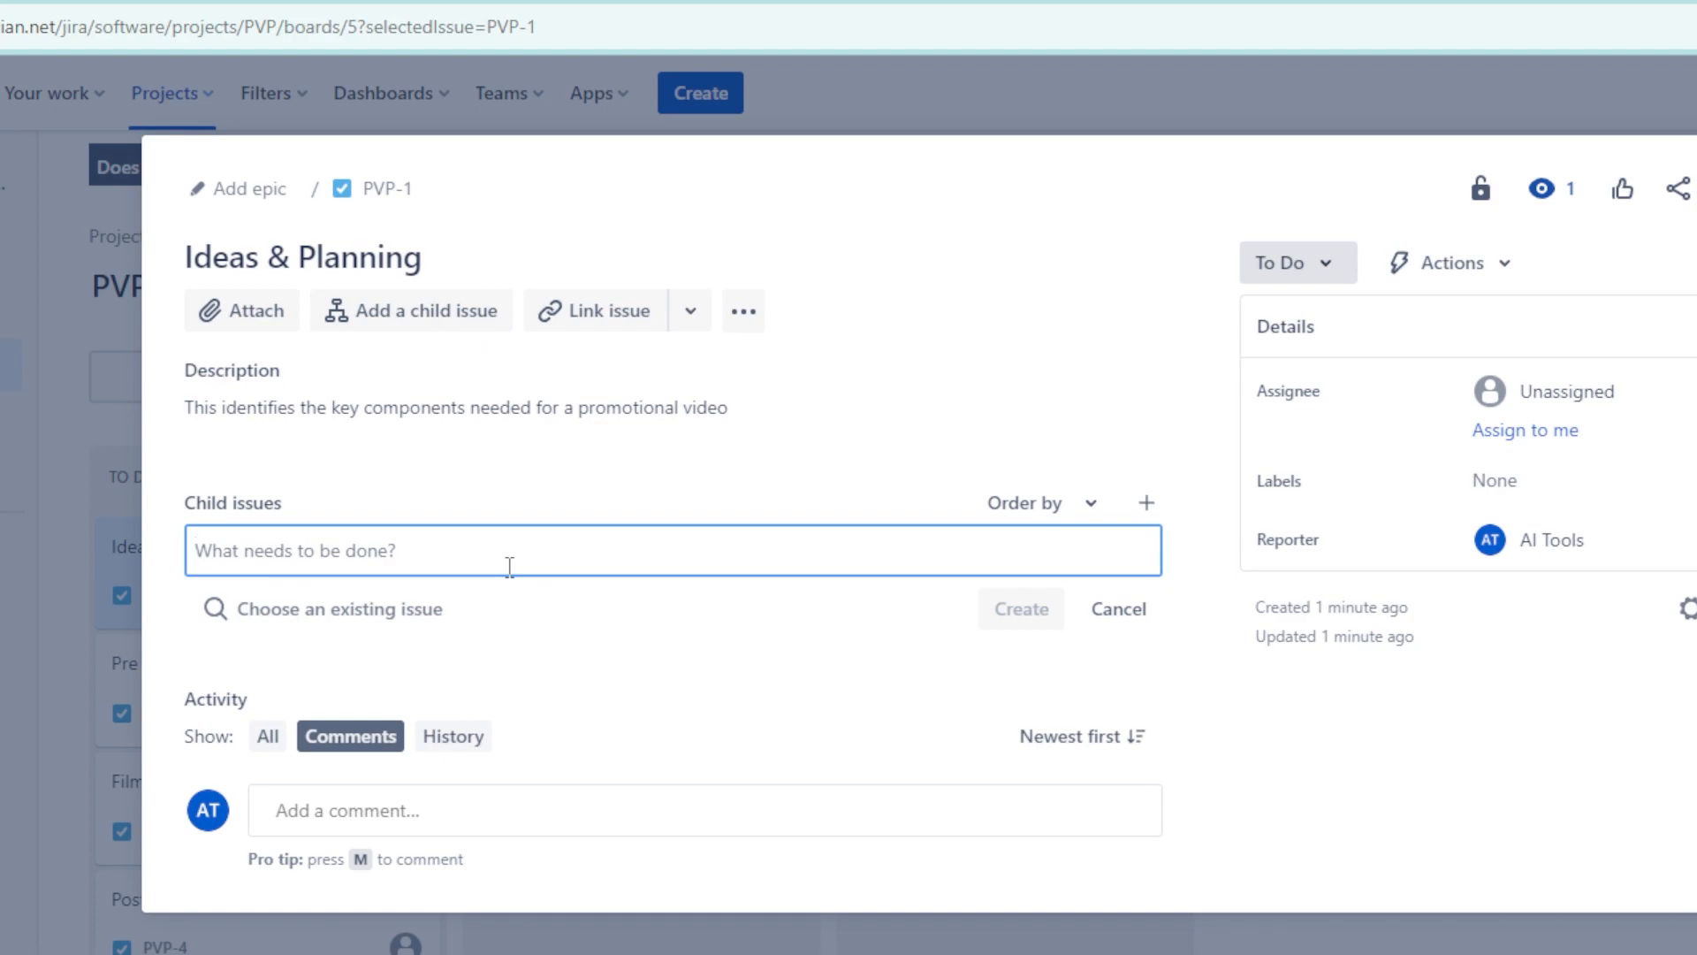
pyautogui.write('Brain')
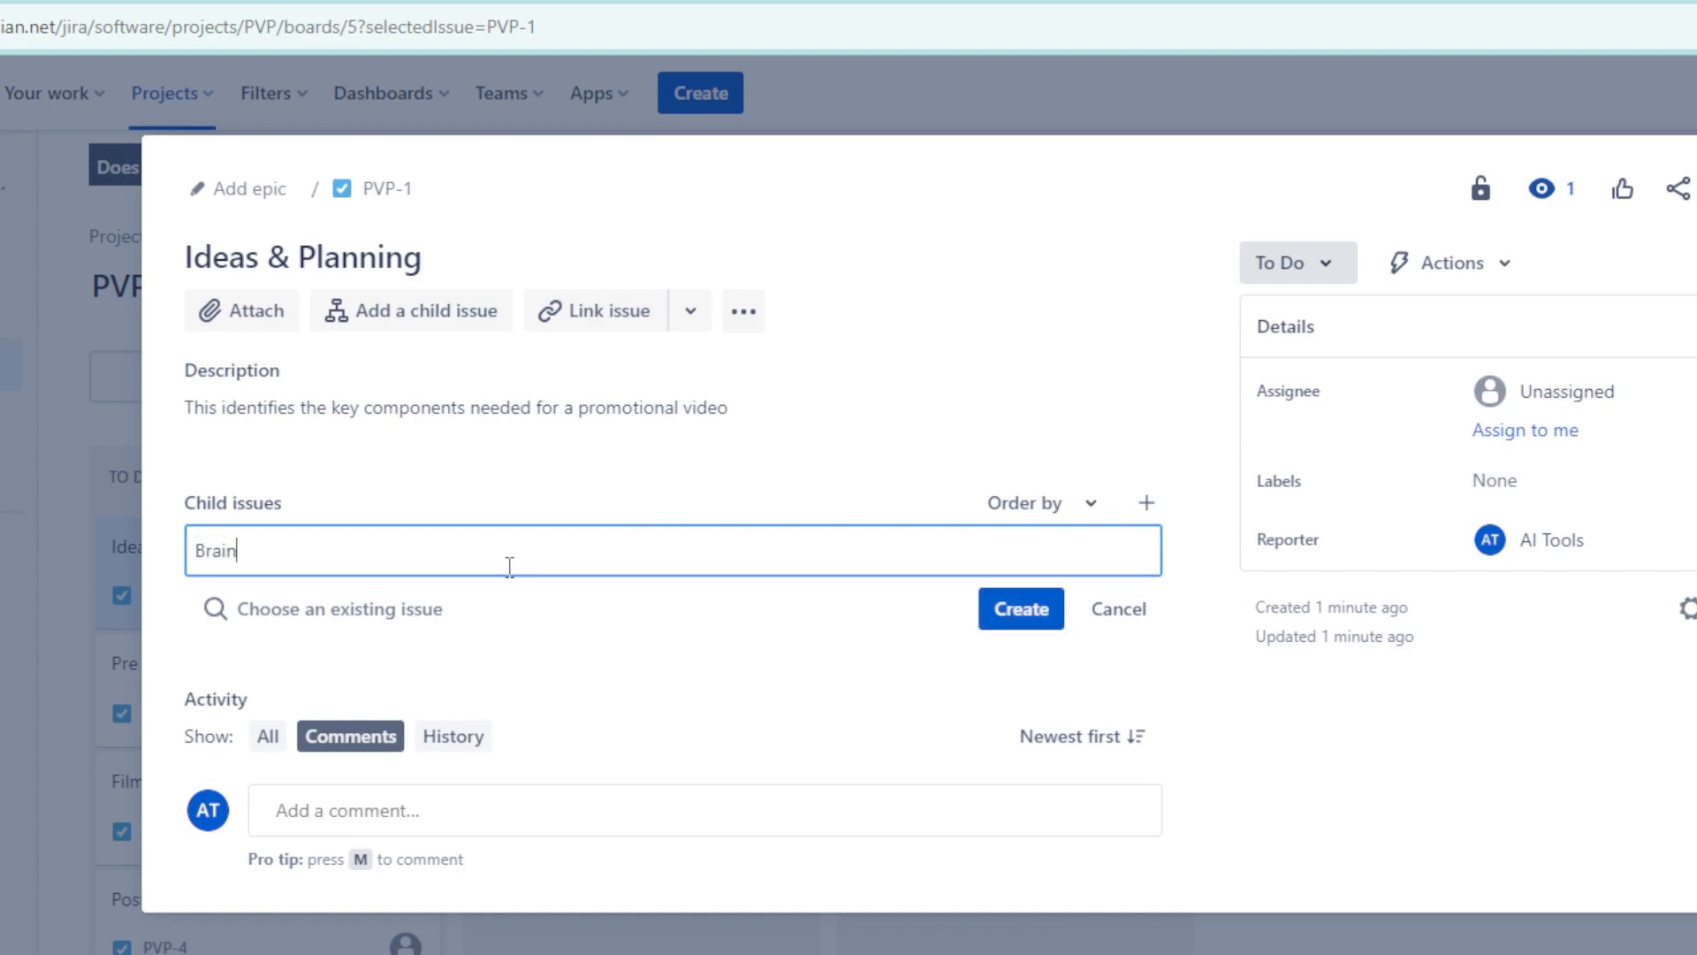
pyautogui.write('storming video concepts and themes')
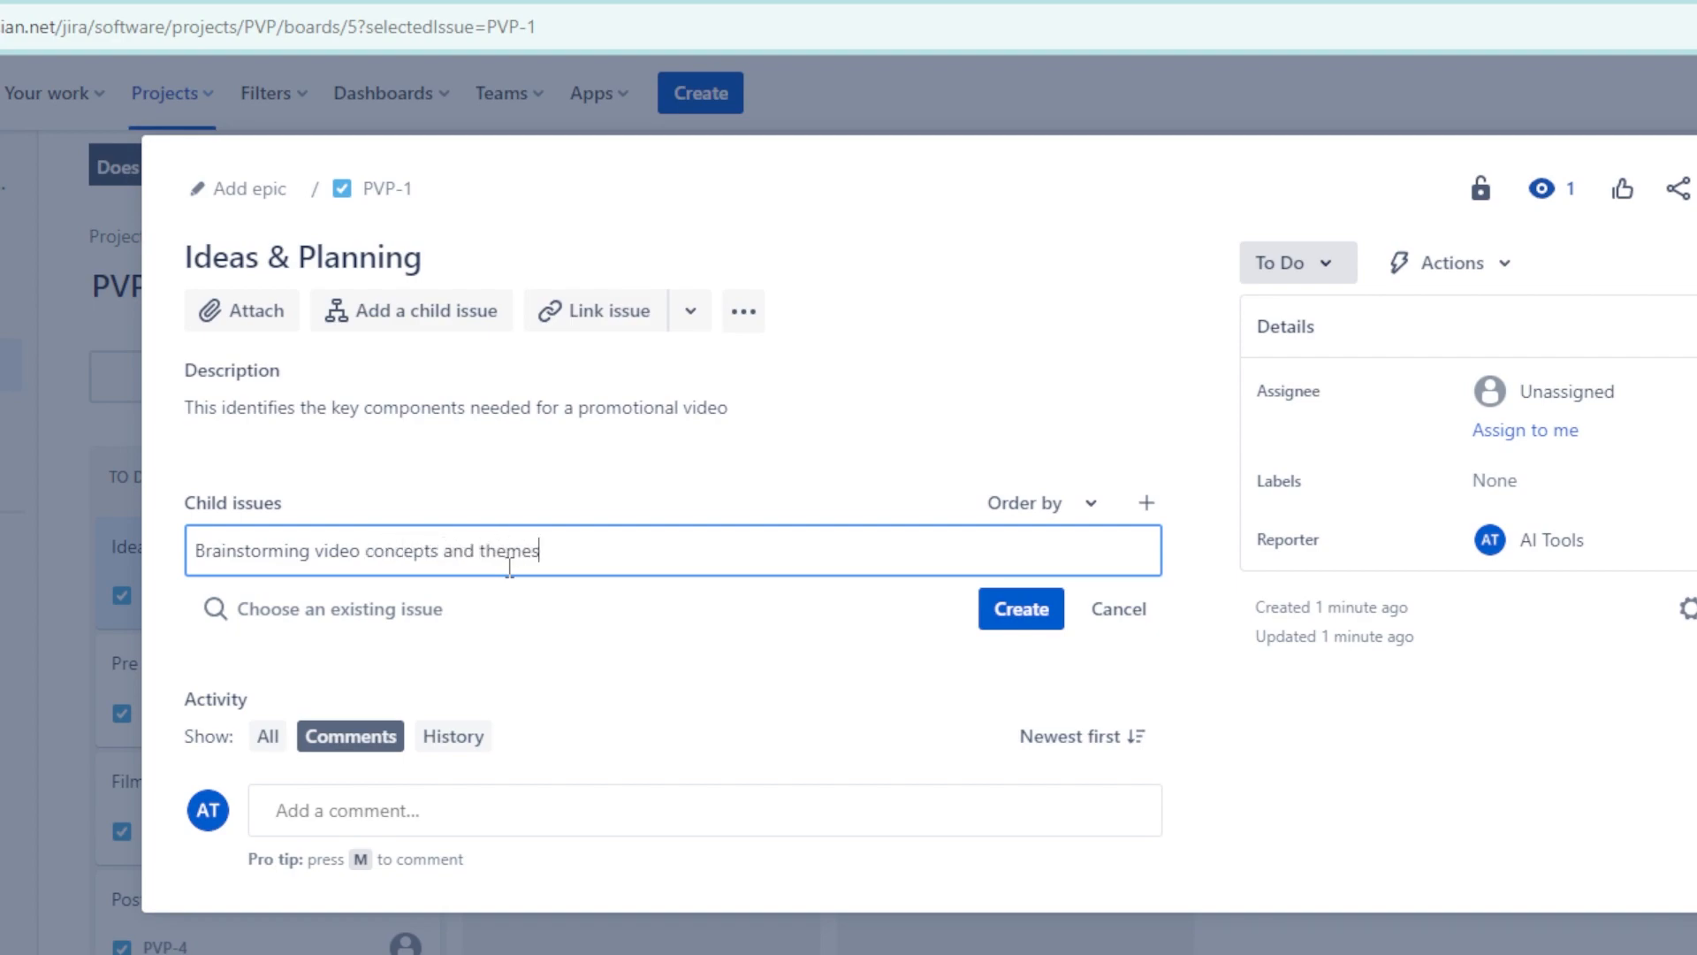
pyautogui.press('Return')
# Add a second child issue, "Create a storyboard and get it approved by the marketing team".
pyautogui.write('Create')
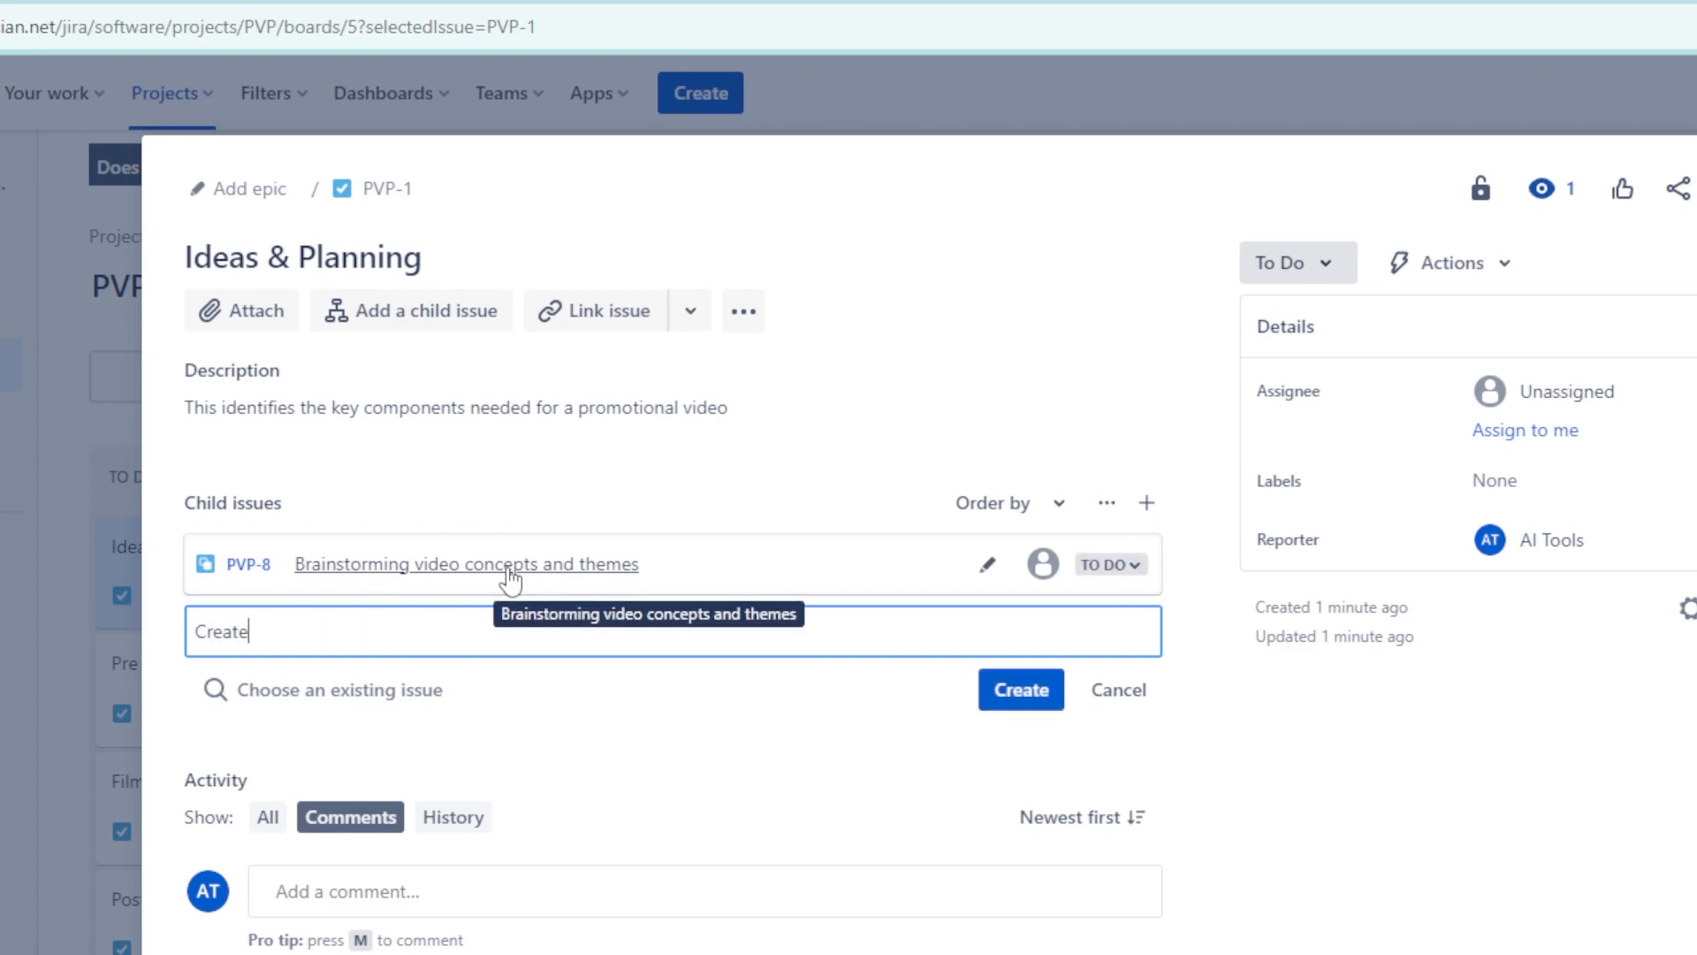
pyautogui.write(' a storyboard and get it approved by the marke')
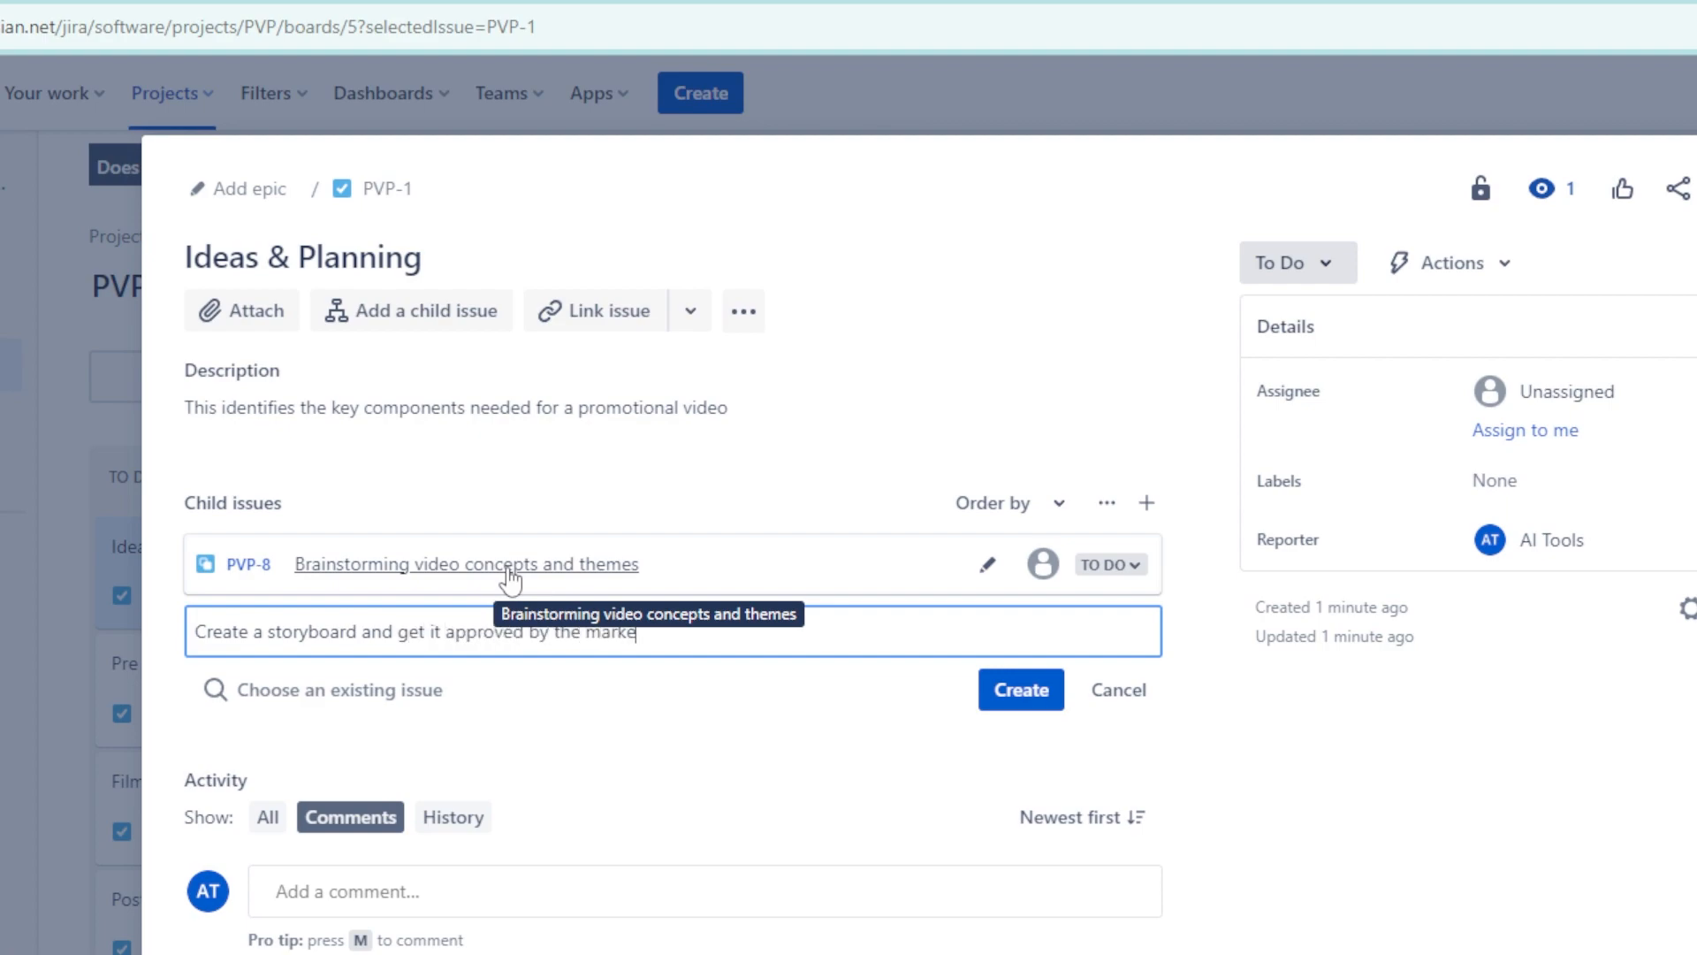
pyautogui.write('ting team')
pyautogui.press('Return')
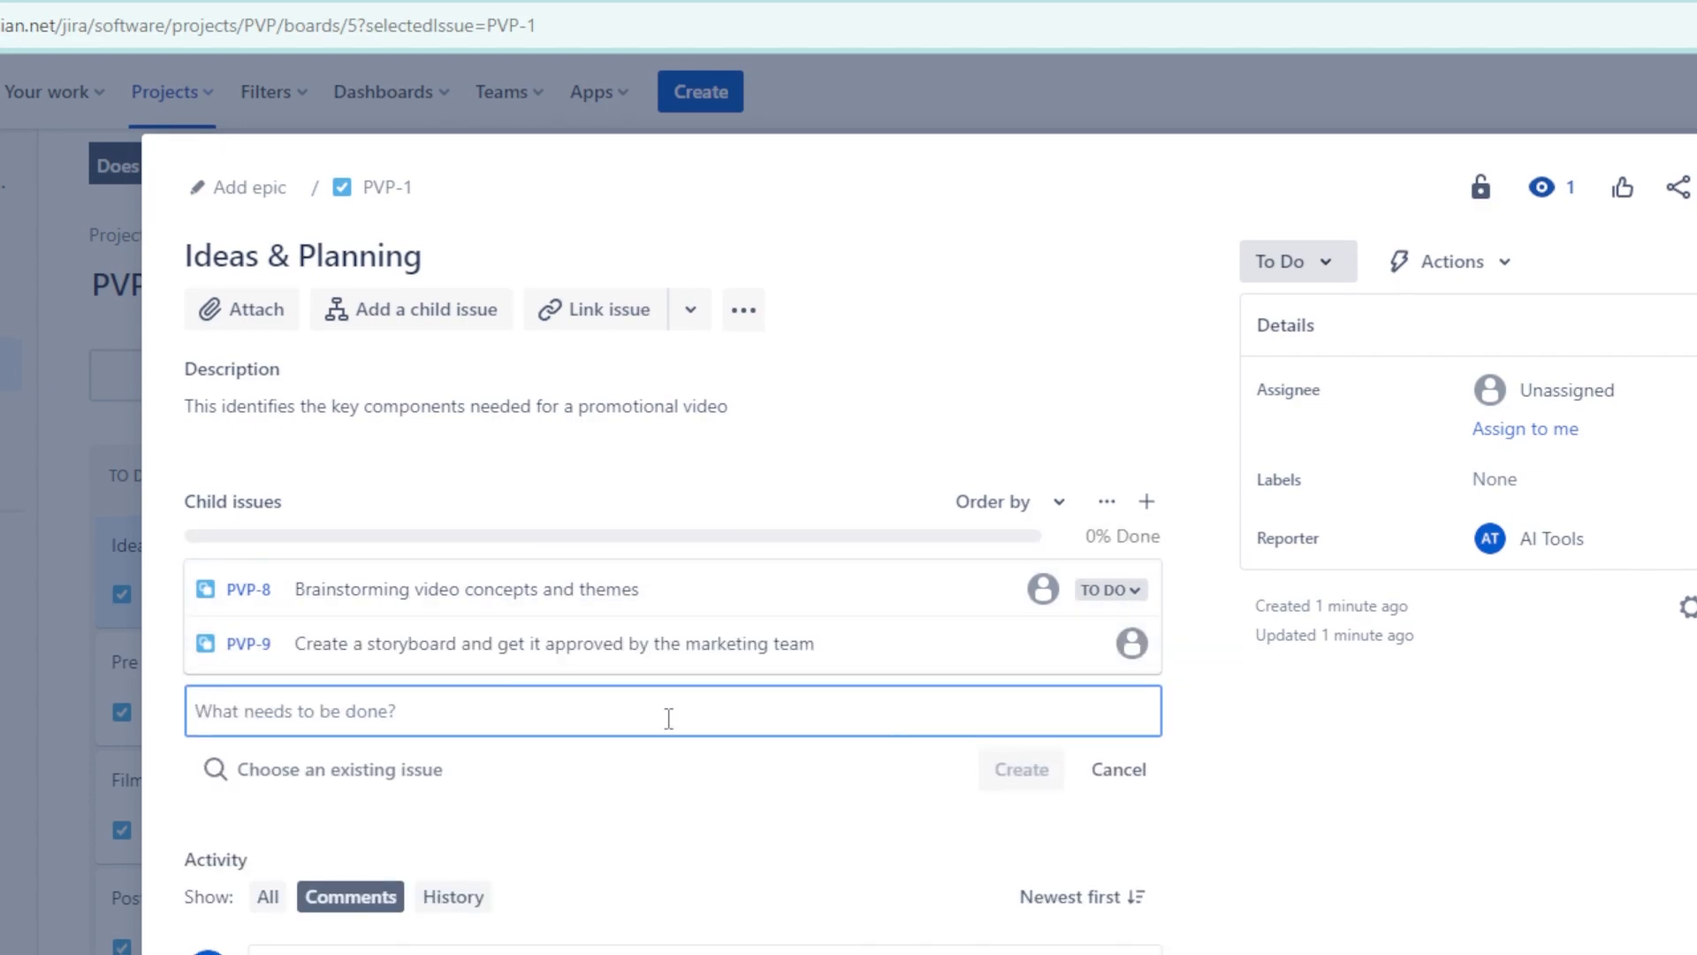
# Add a third child issue to Ideas & Planning, "Write the script for the promotional video".
pyautogui.write('Write')
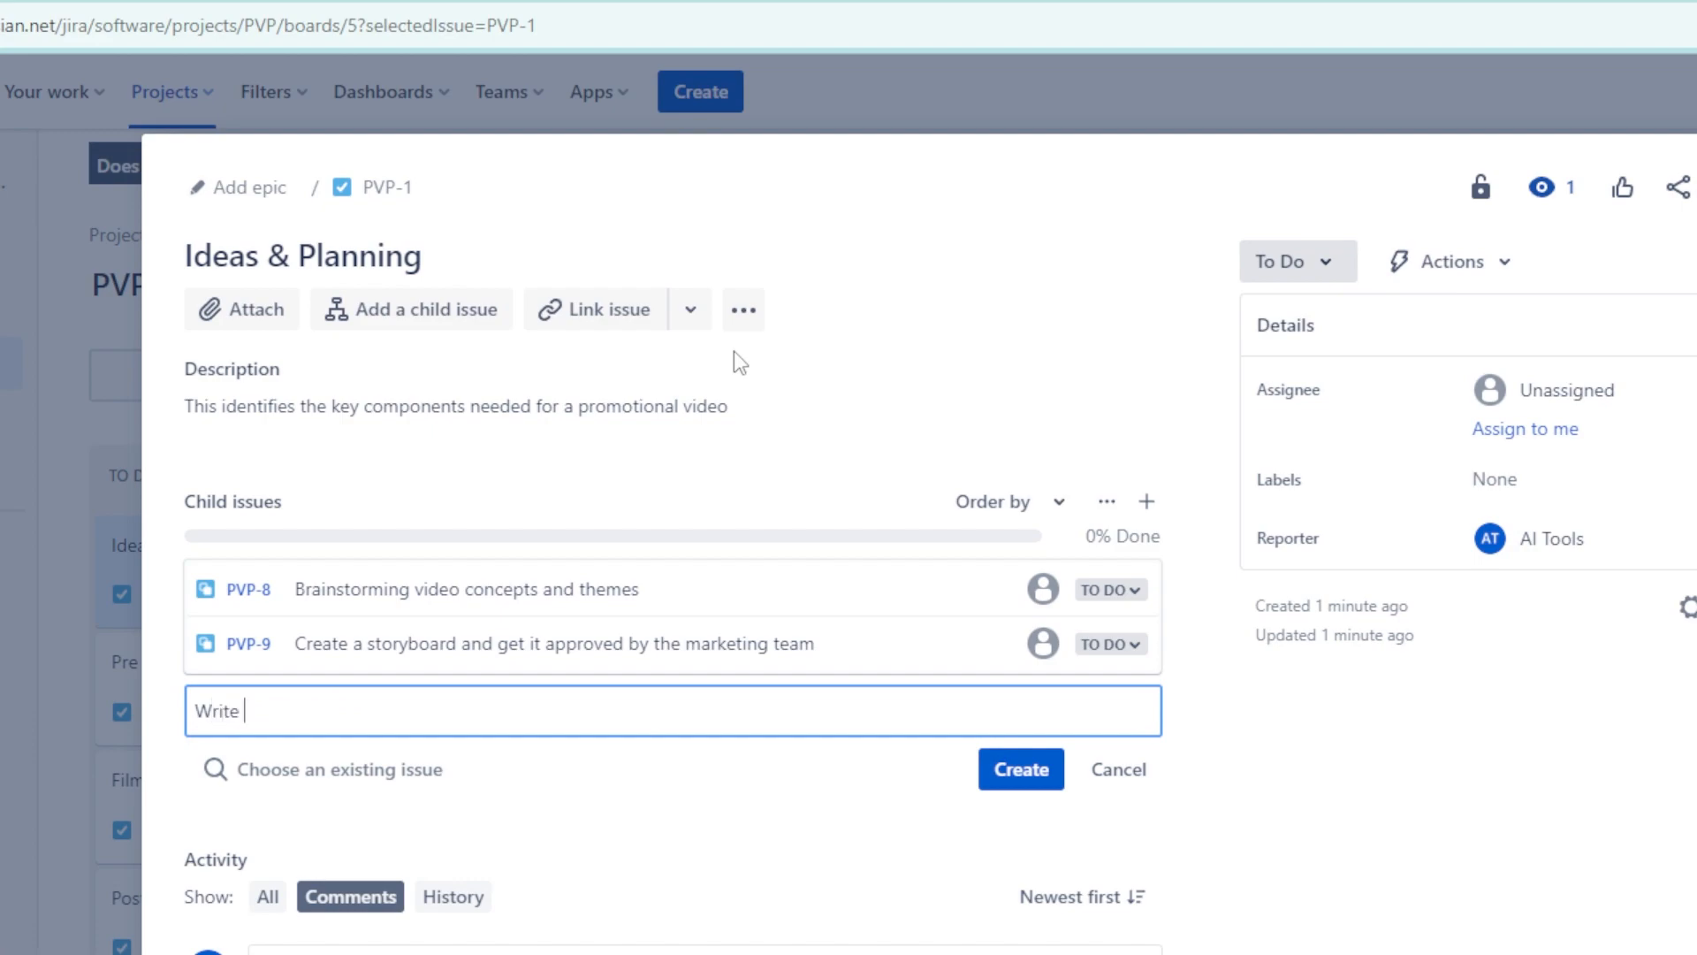
pyautogui.write(' the script fo')
pyautogui.press('BackSpace')
pyautogui.write('for the promotional video')
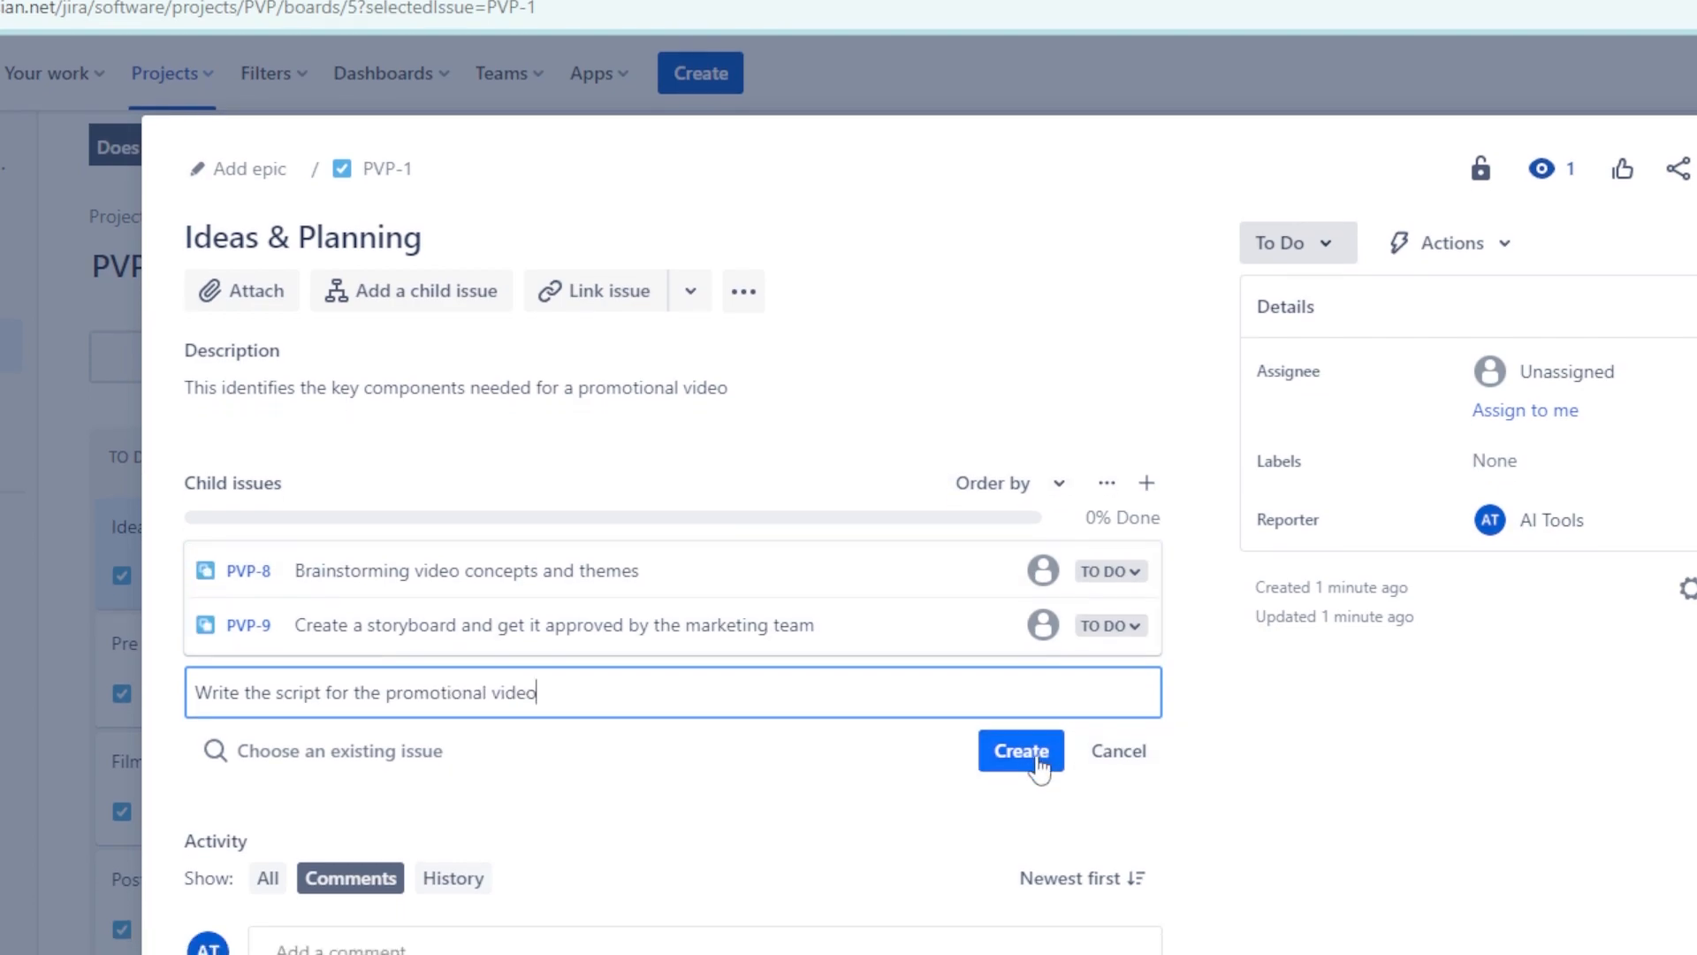
pyautogui.click(1039, 759)
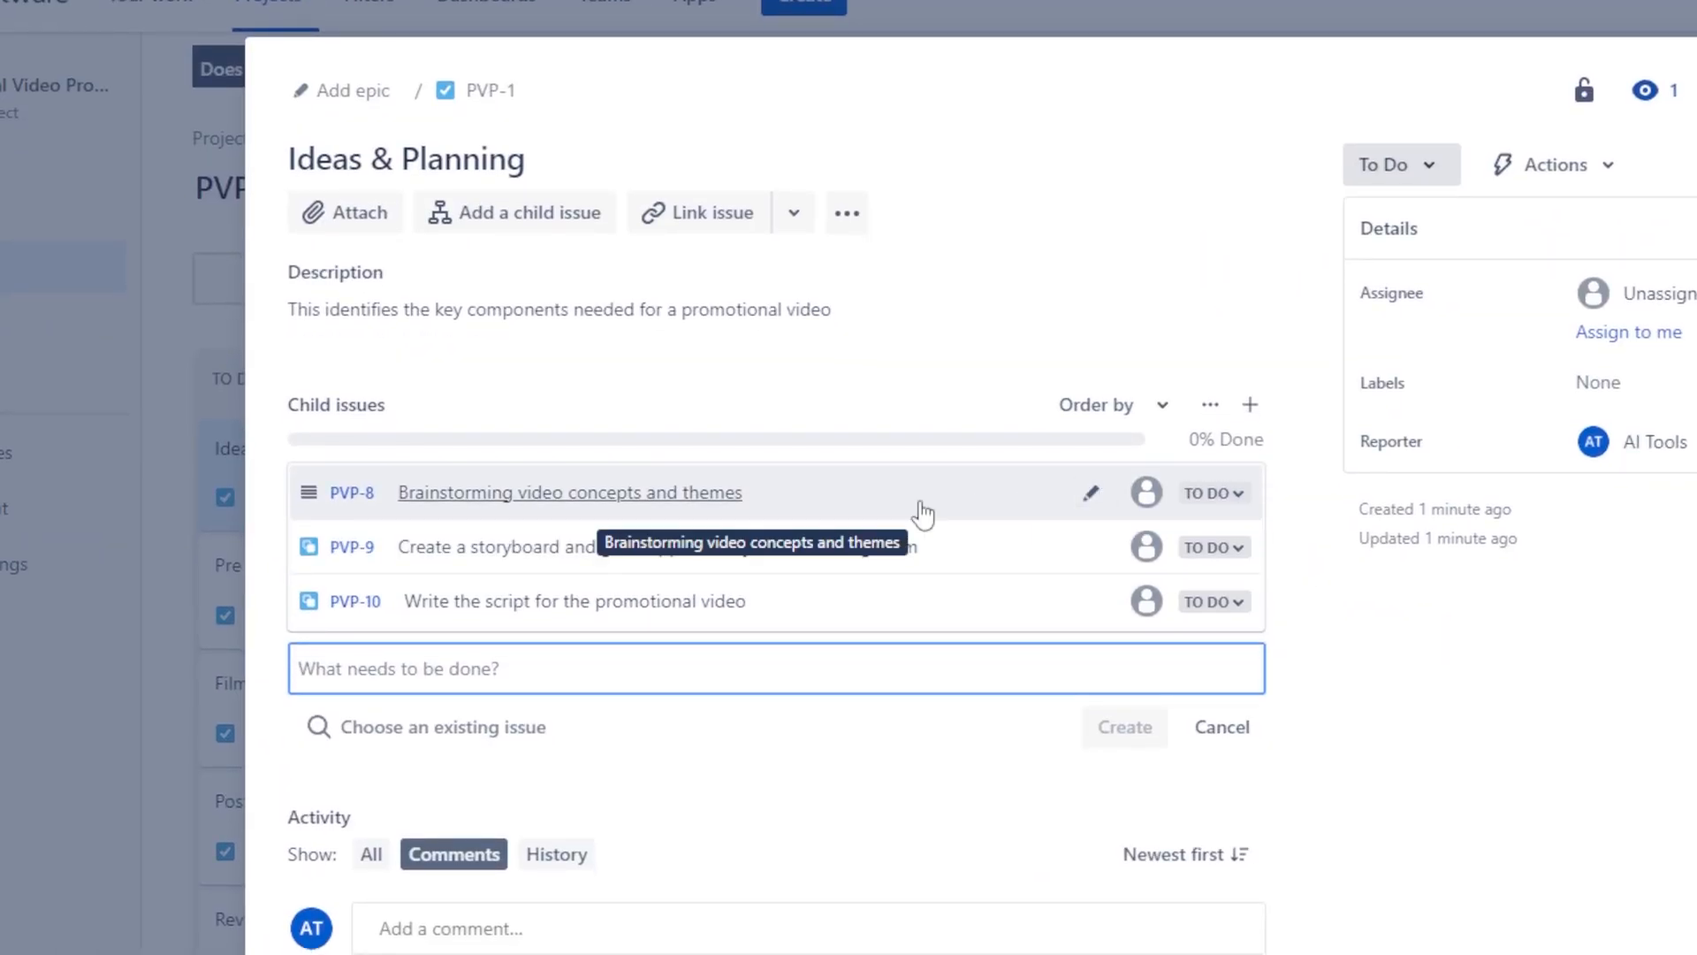
# View the brainstorming child issue's details, return to its parent issue, and close that to look over the board.
pyautogui.click(919, 505)
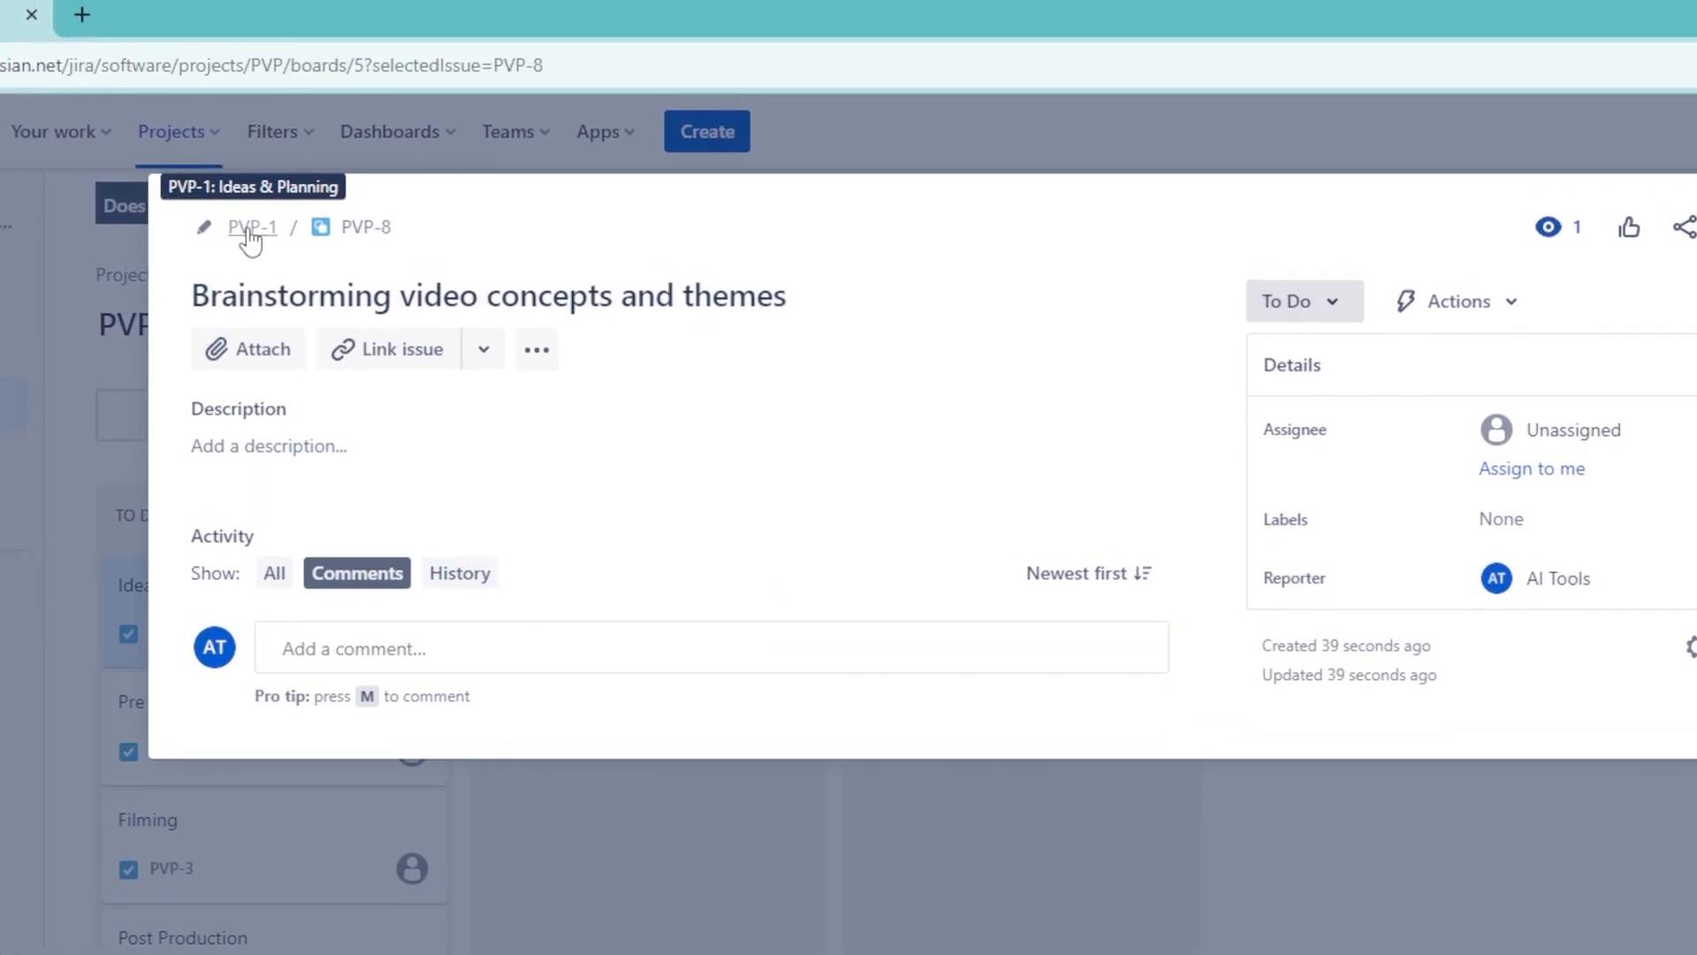
pyautogui.click(265, 236)
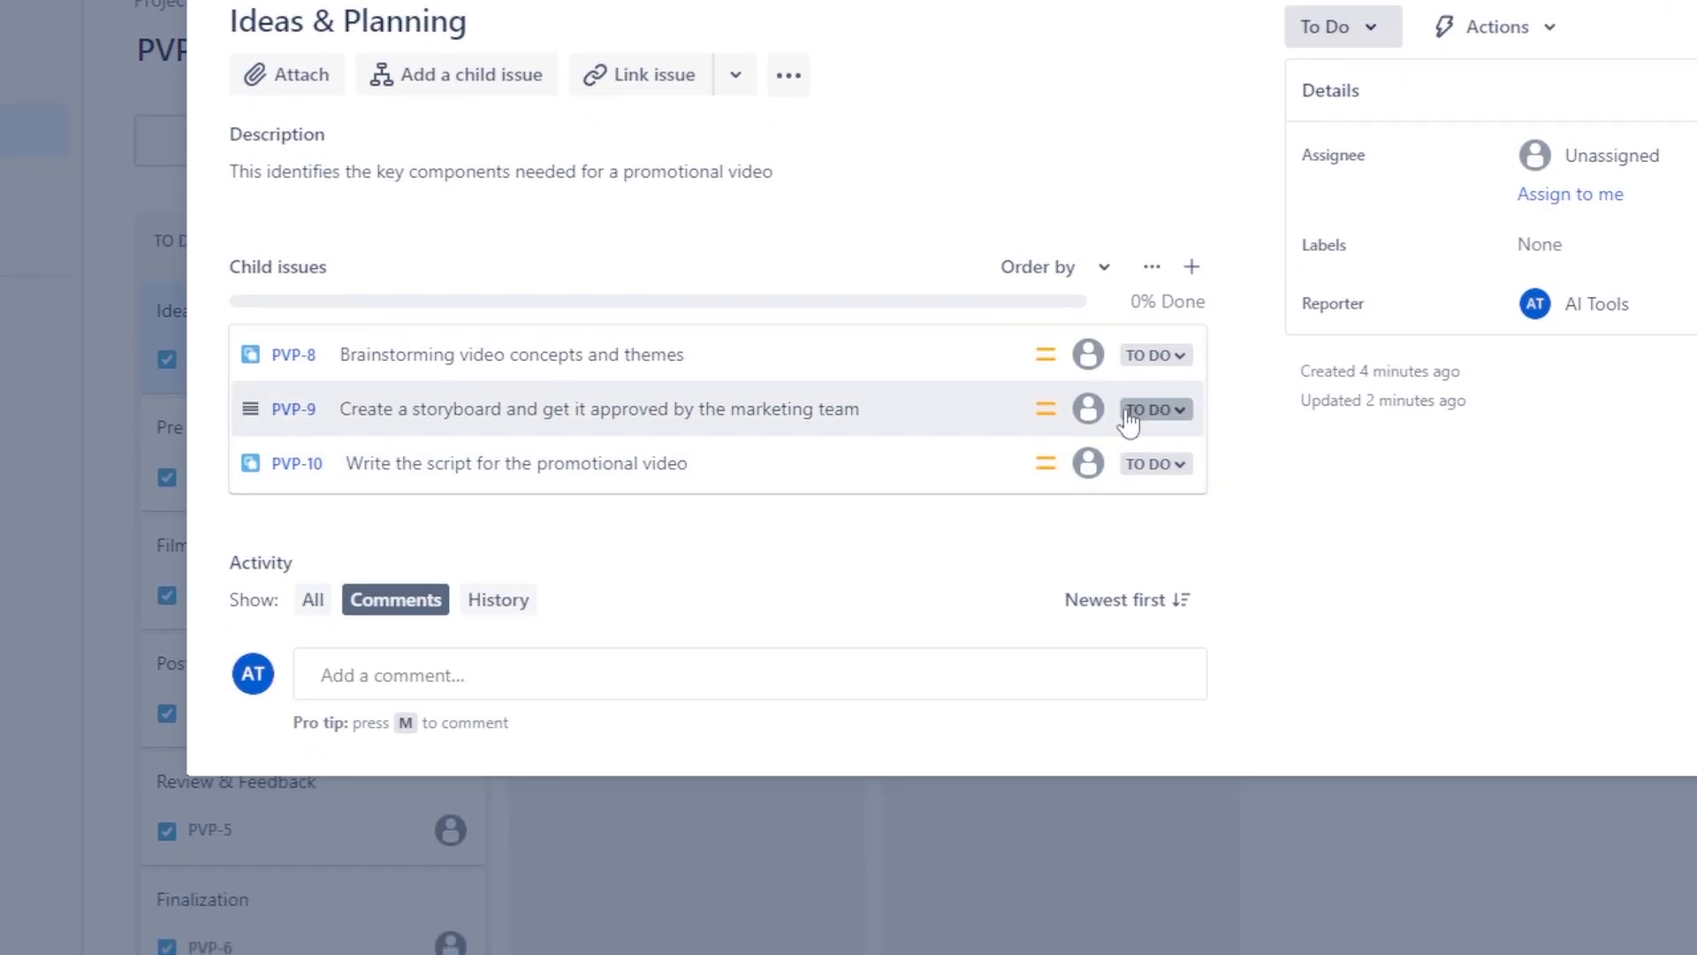
pyautogui.click(818, 871)
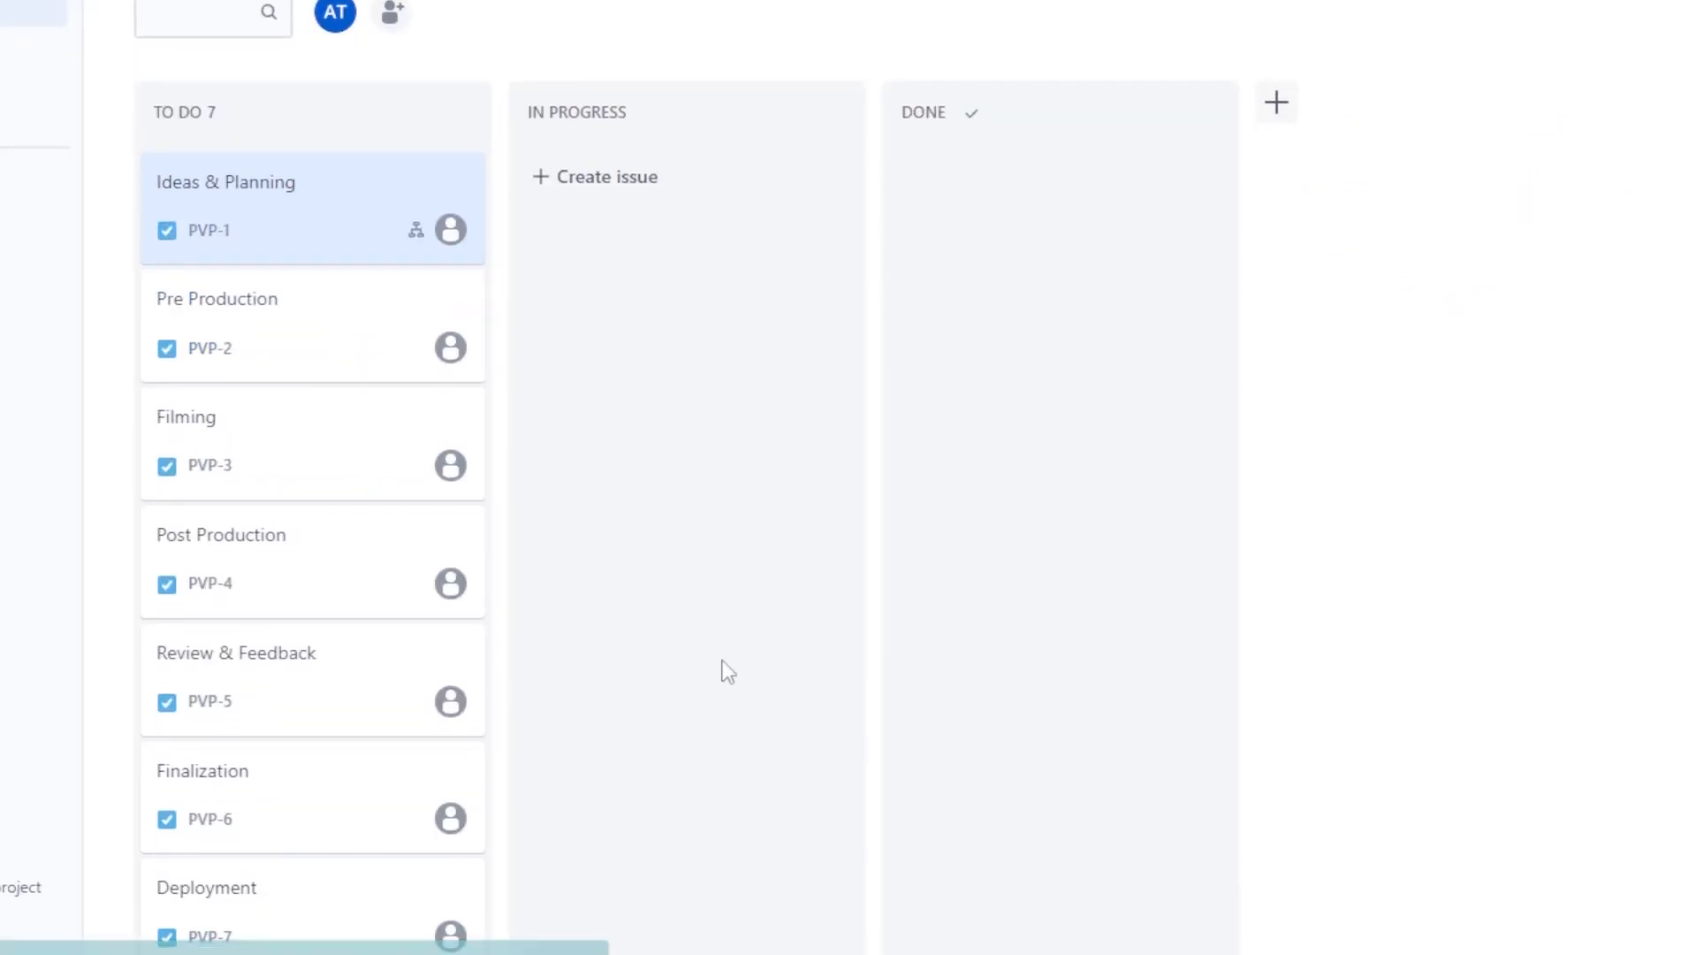
pyautogui.scroll(-2, 340, 436)
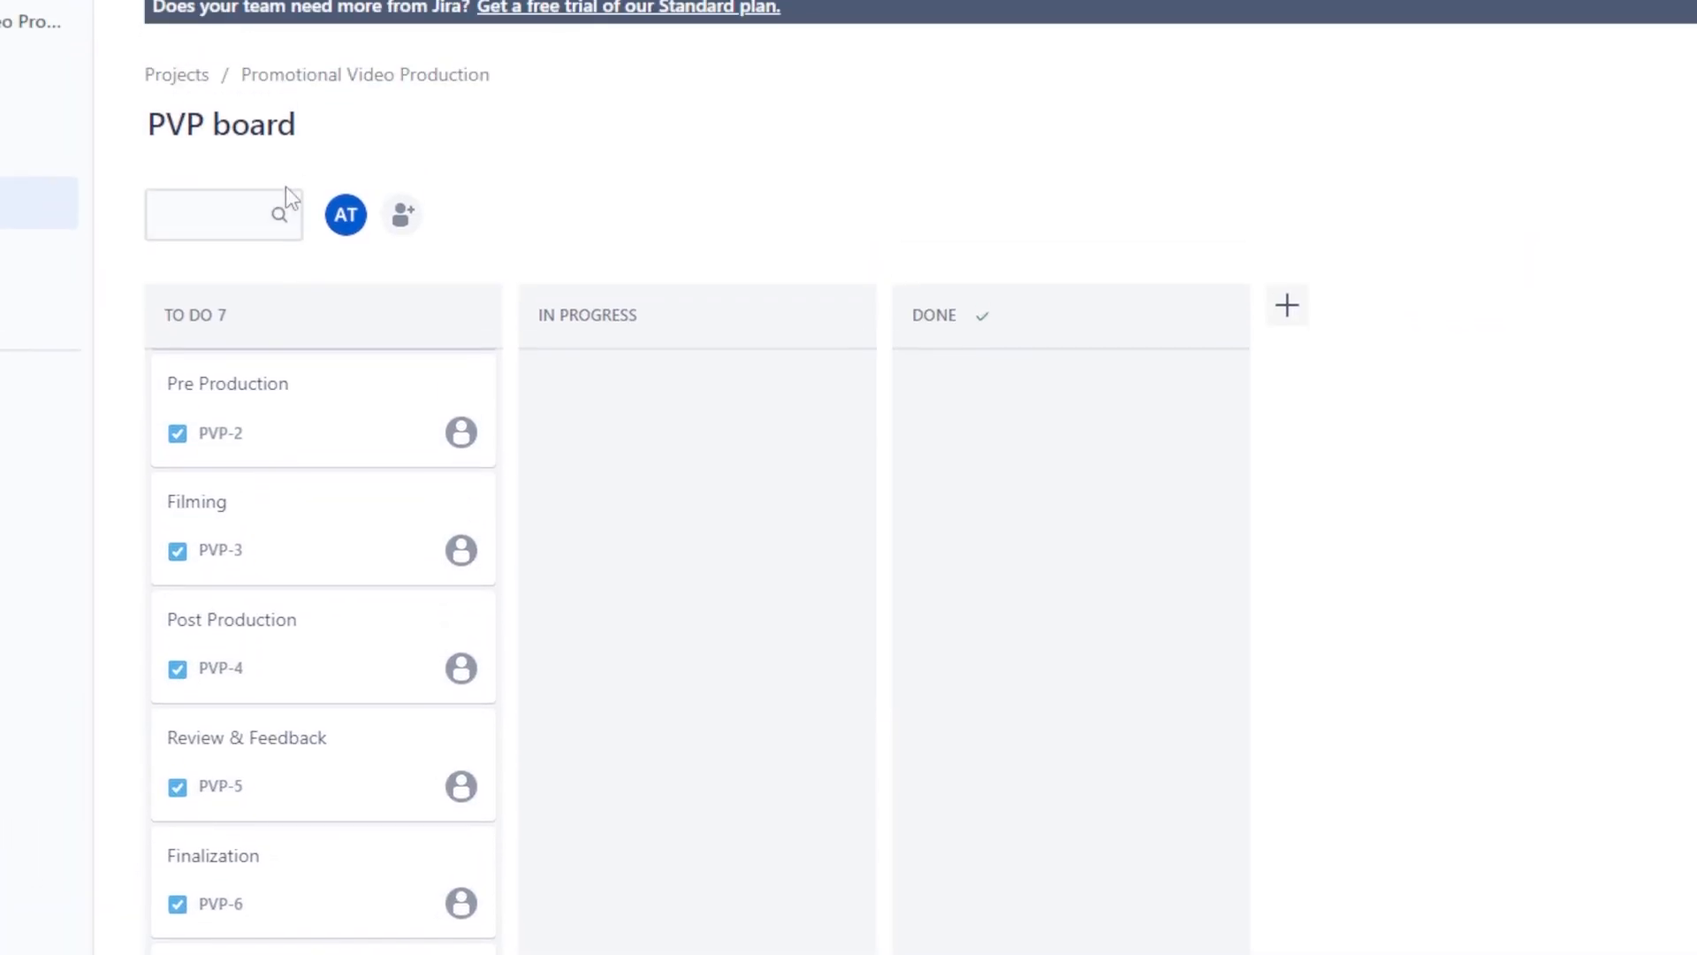
# Reopen the Ideas & Planning issue from the board and assign it to your own account.
pyautogui.scroll(2, 336, 553)
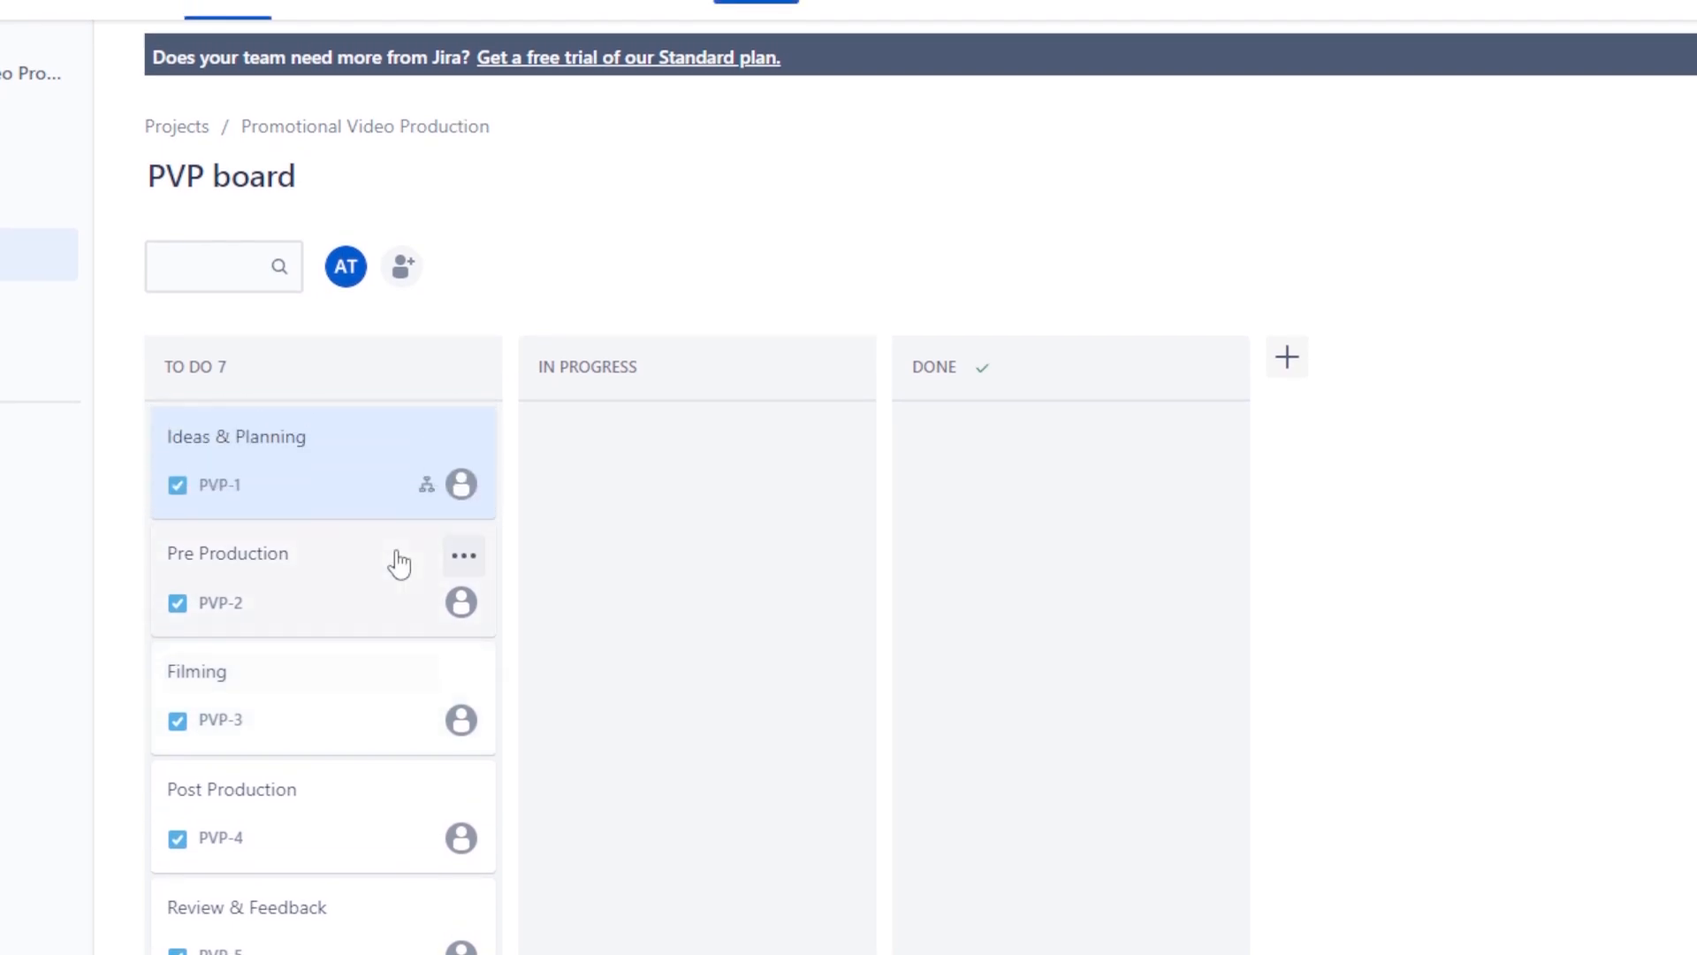
pyautogui.click(350, 487)
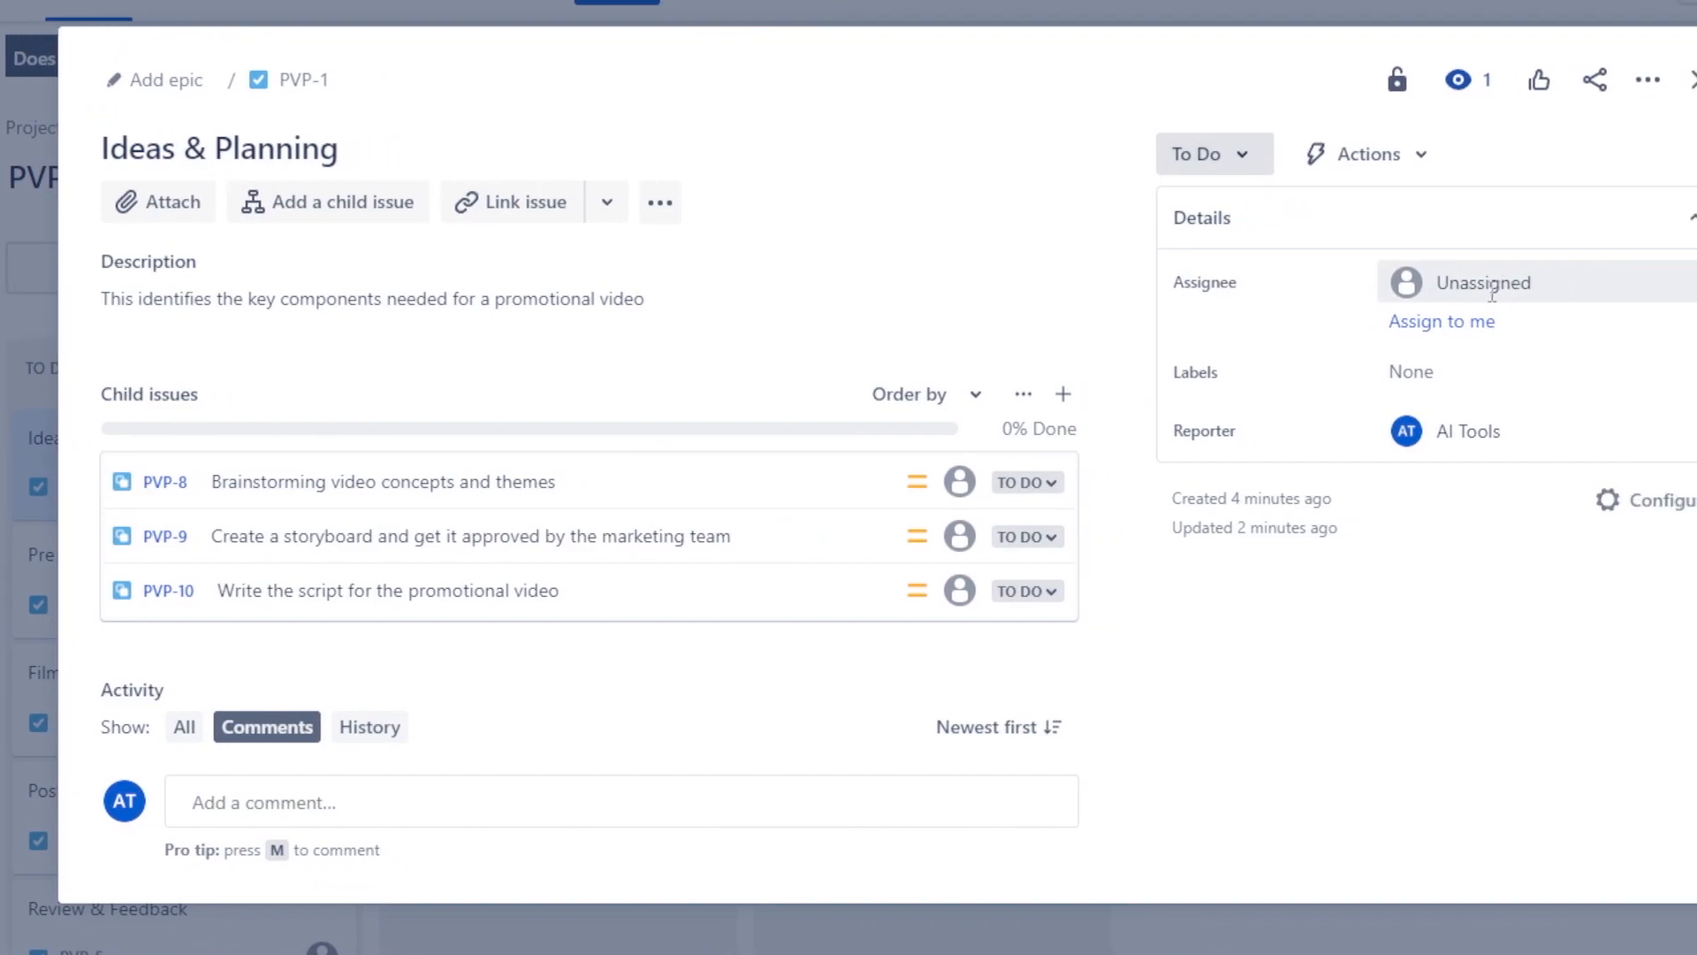
pyautogui.click(1430, 324)
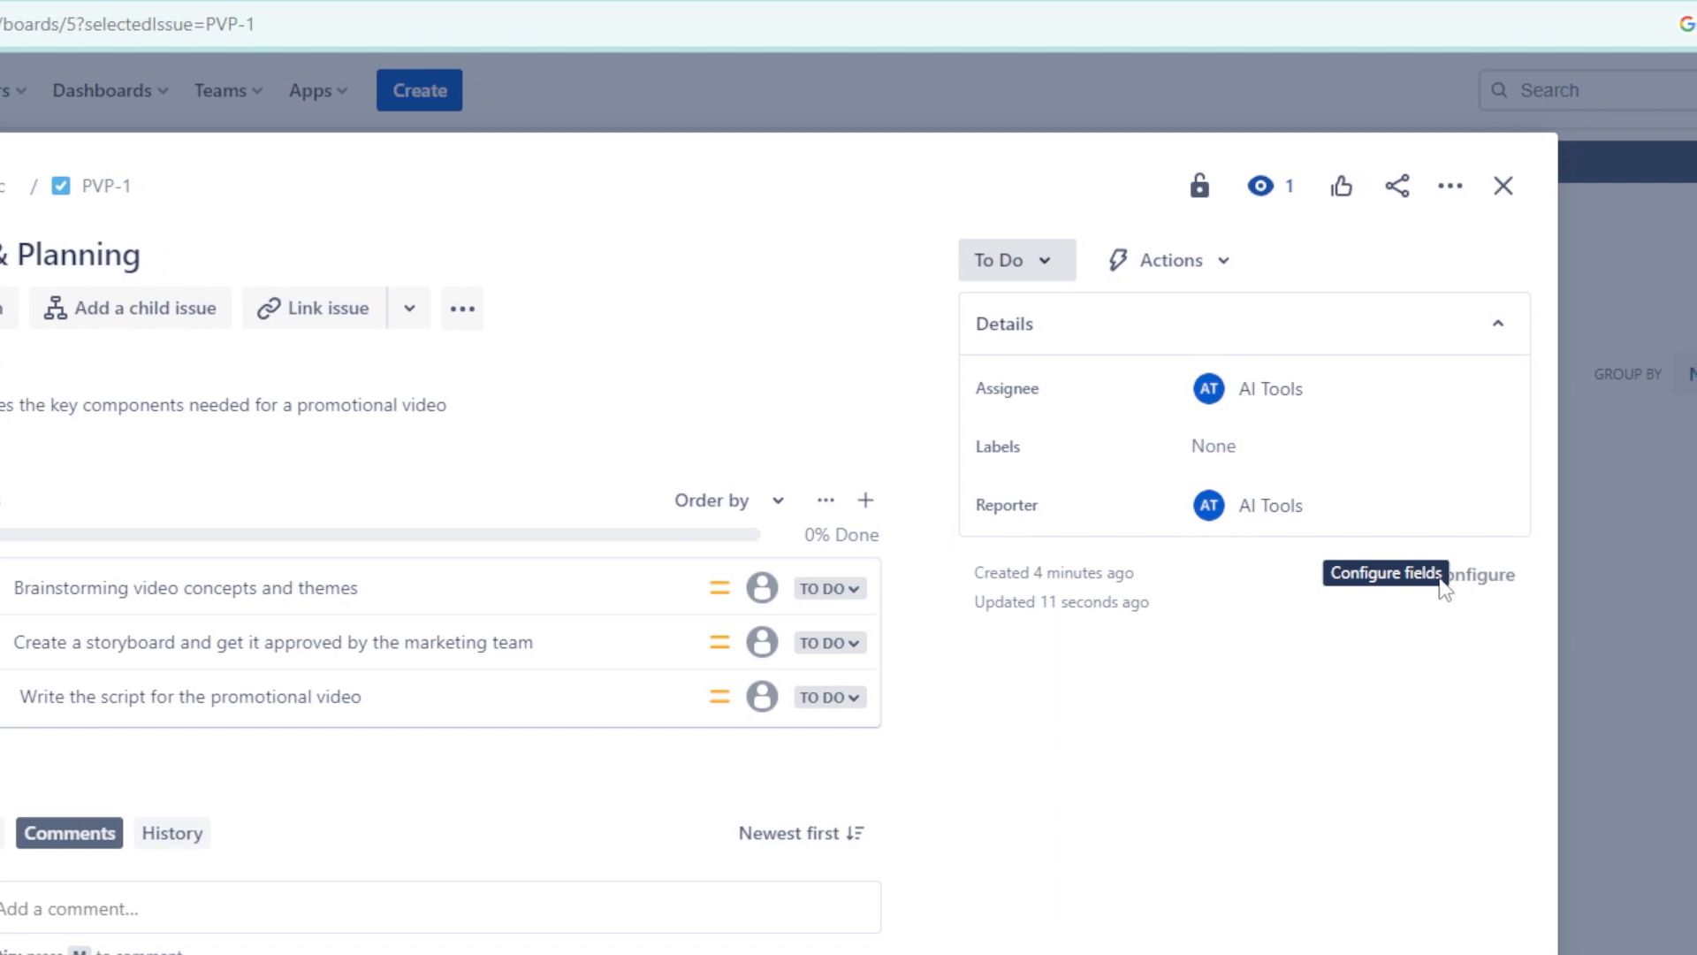
# Configure the issue fields by adding Due date below Labels in the context fields, and save the changes.
pyautogui.click(1449, 575)
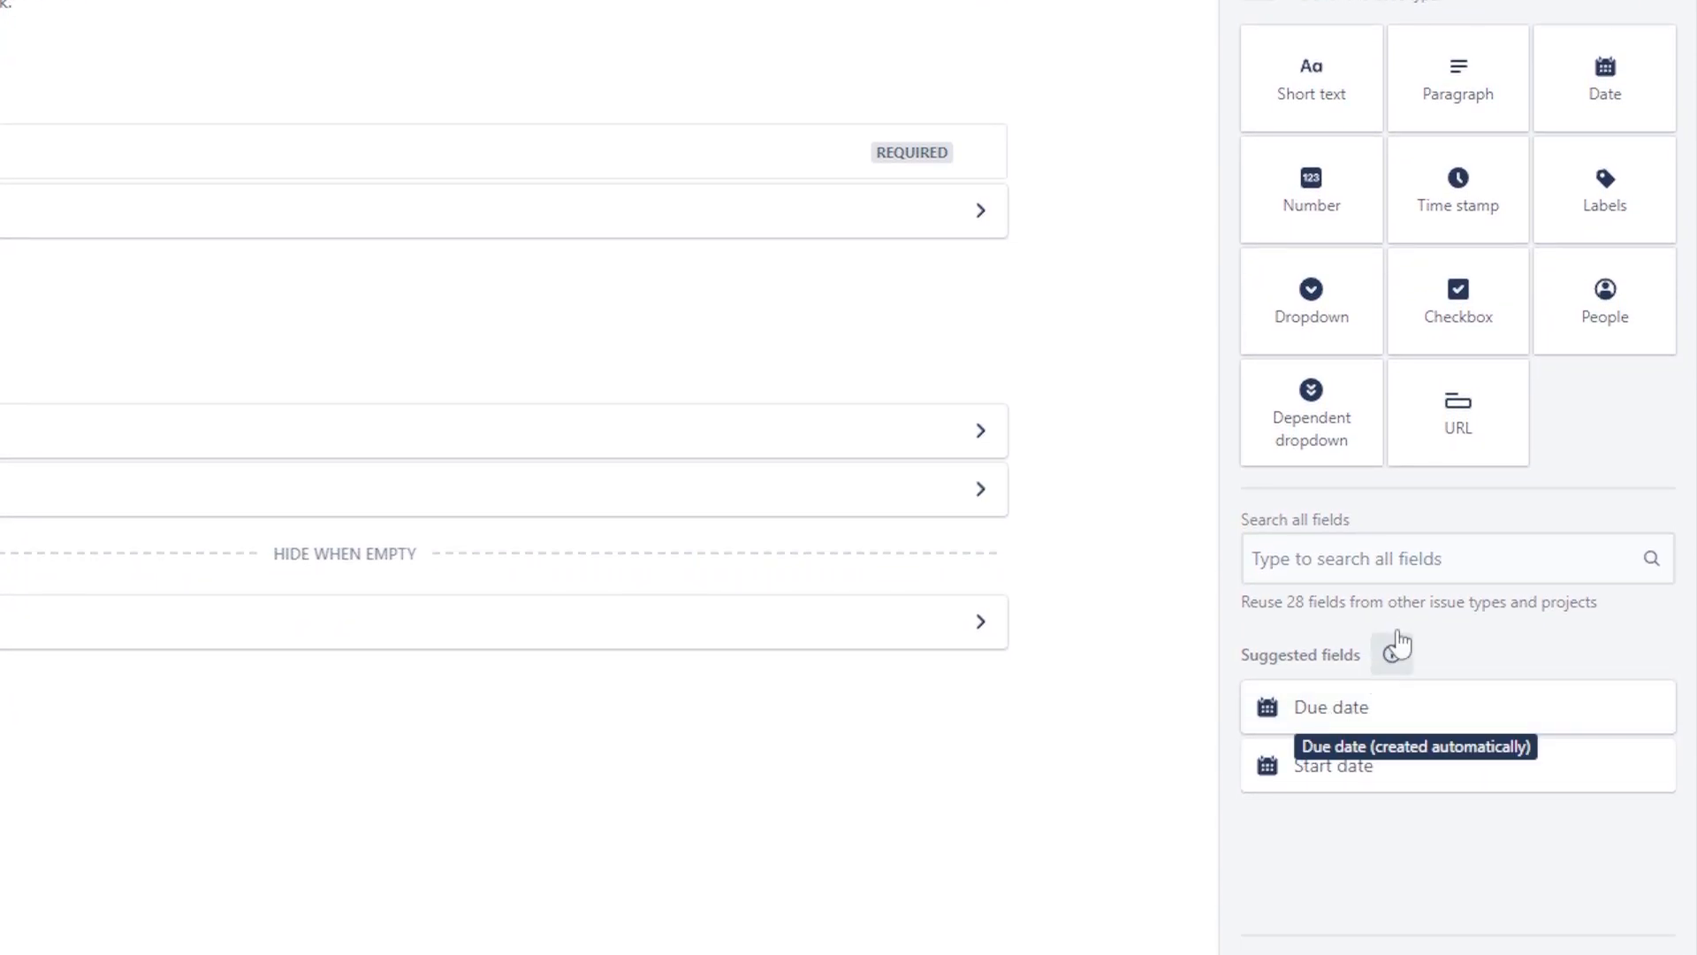
pyautogui.click(1417, 728)
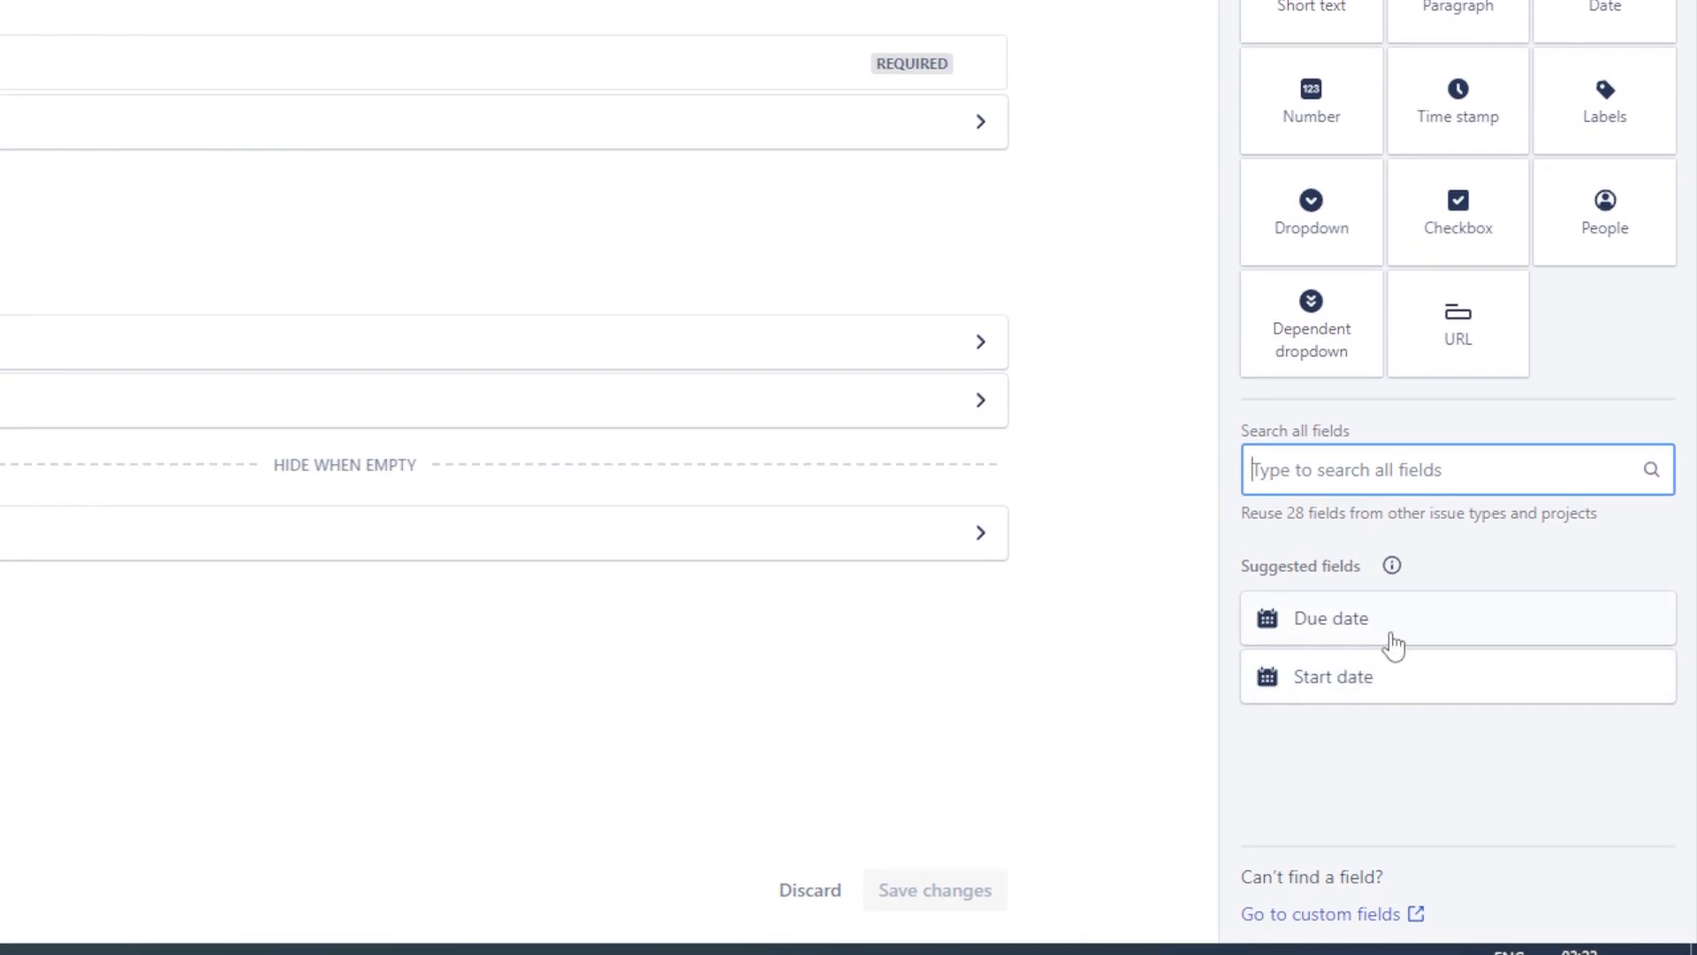
pyautogui.moveTo(1393, 643); pyautogui.dragTo(438, 474)
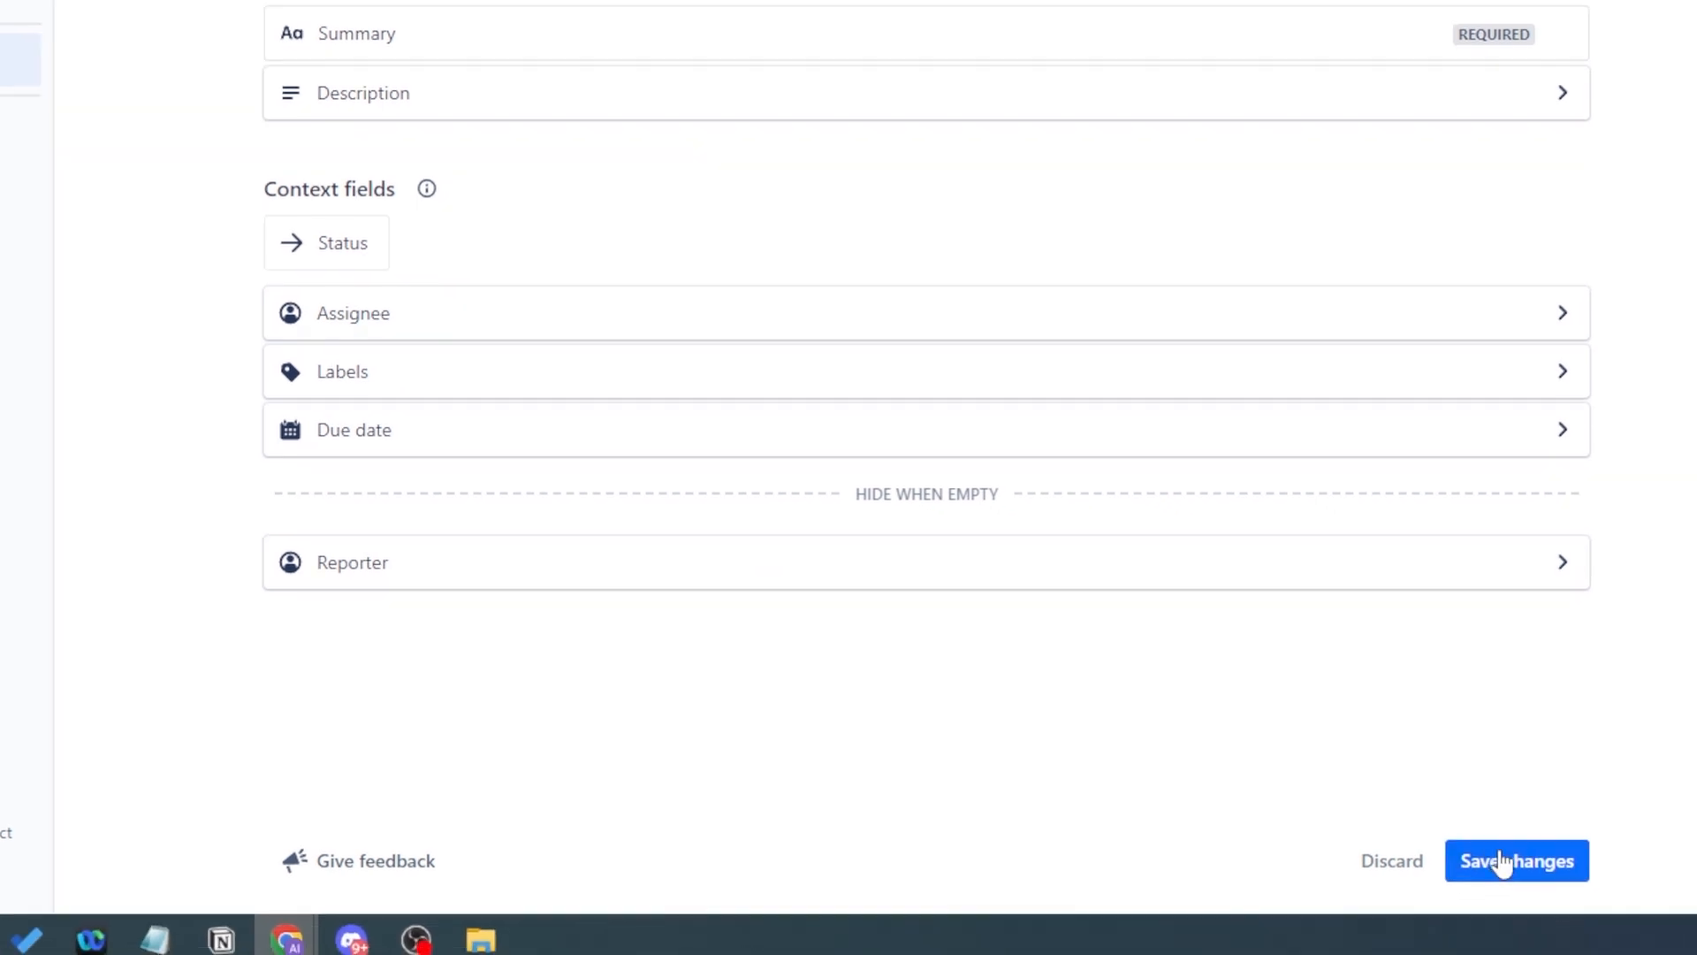
pyautogui.click(1481, 854)
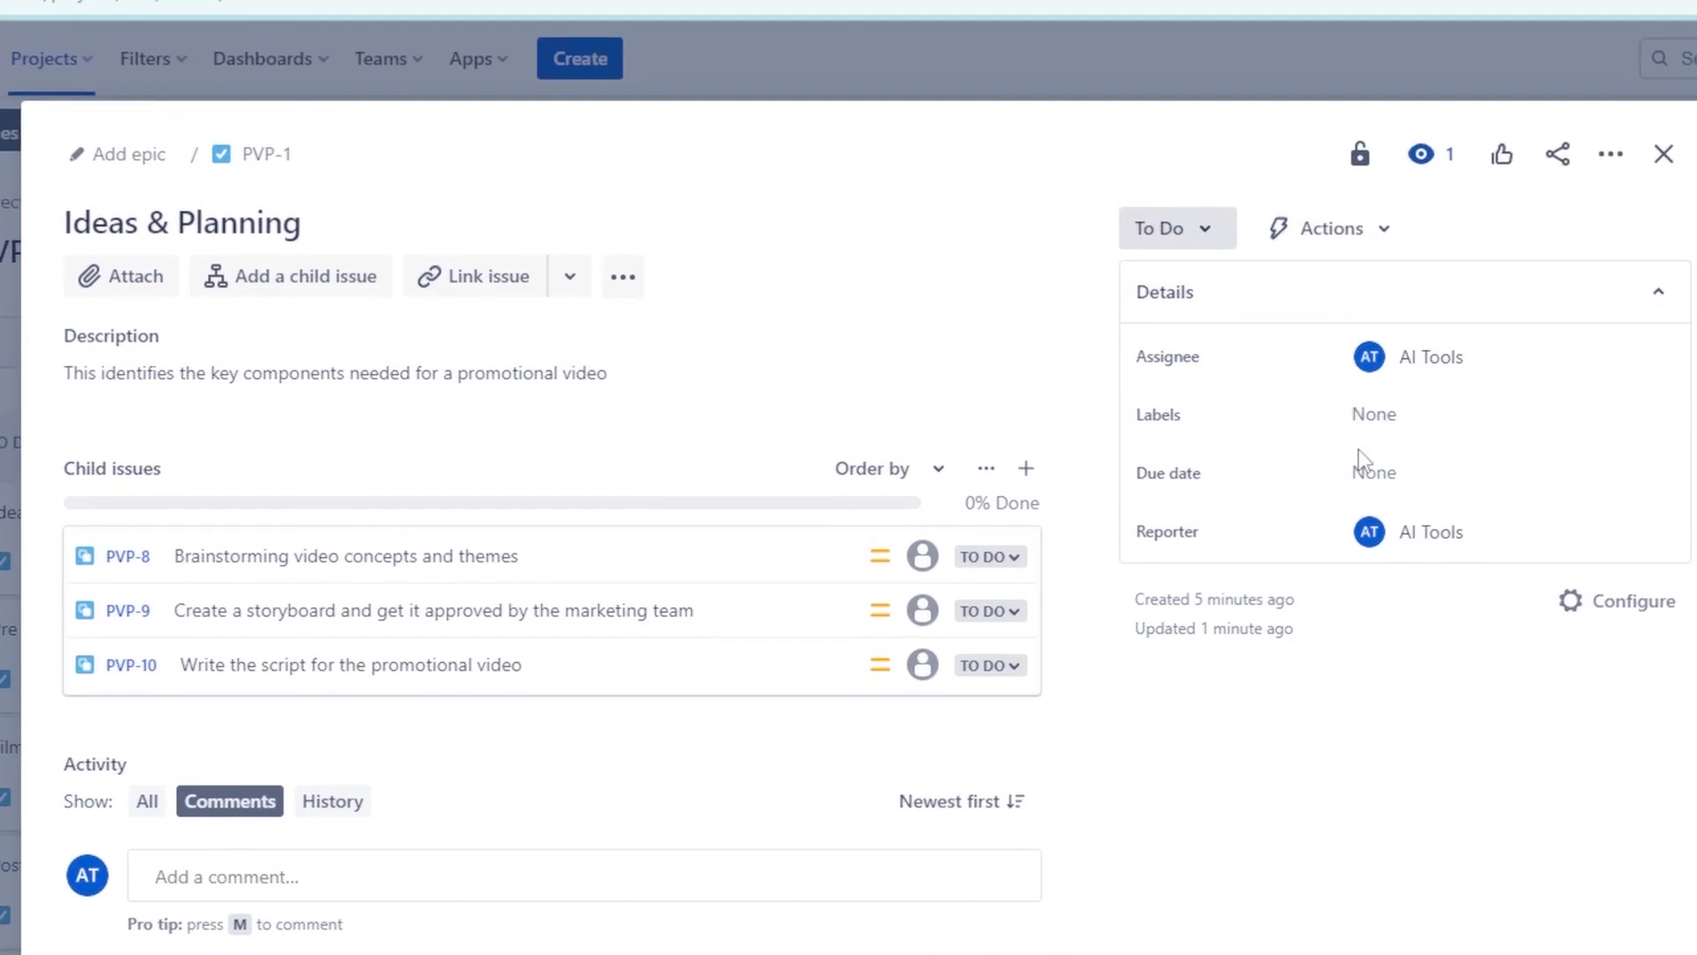
# Set the Ideas & Planning due date to 28 Jul 2023 and move the issue to the In Progress column.
pyautogui.click(1370, 503)
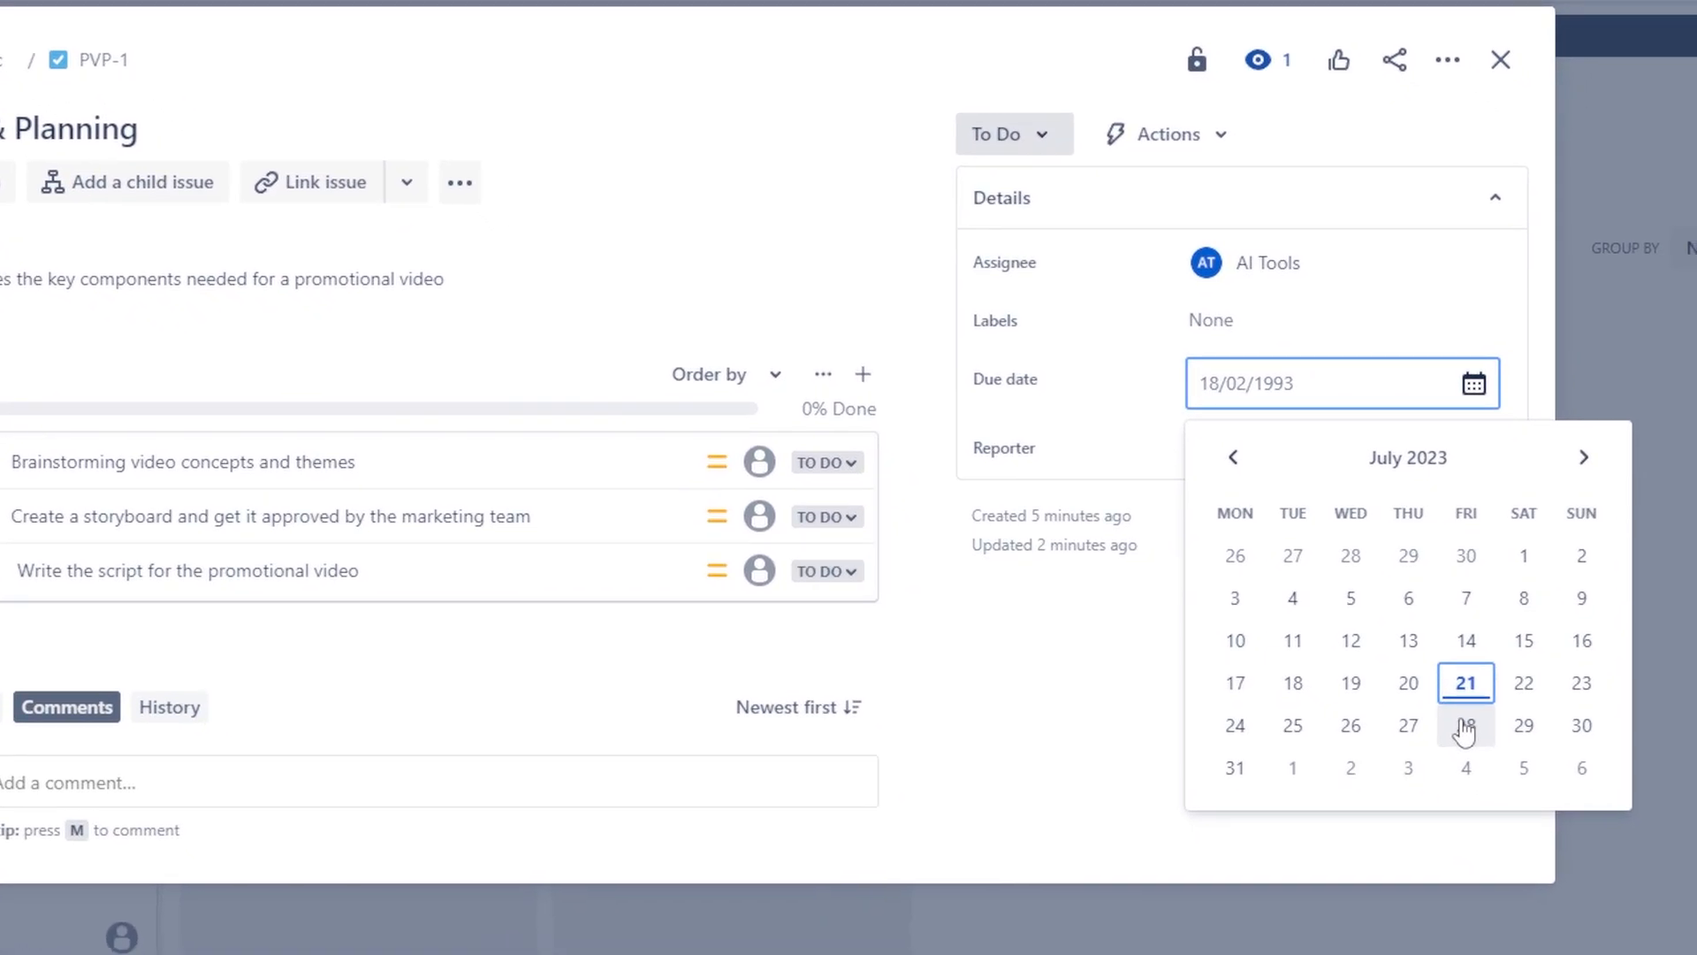
pyautogui.click(1464, 727)
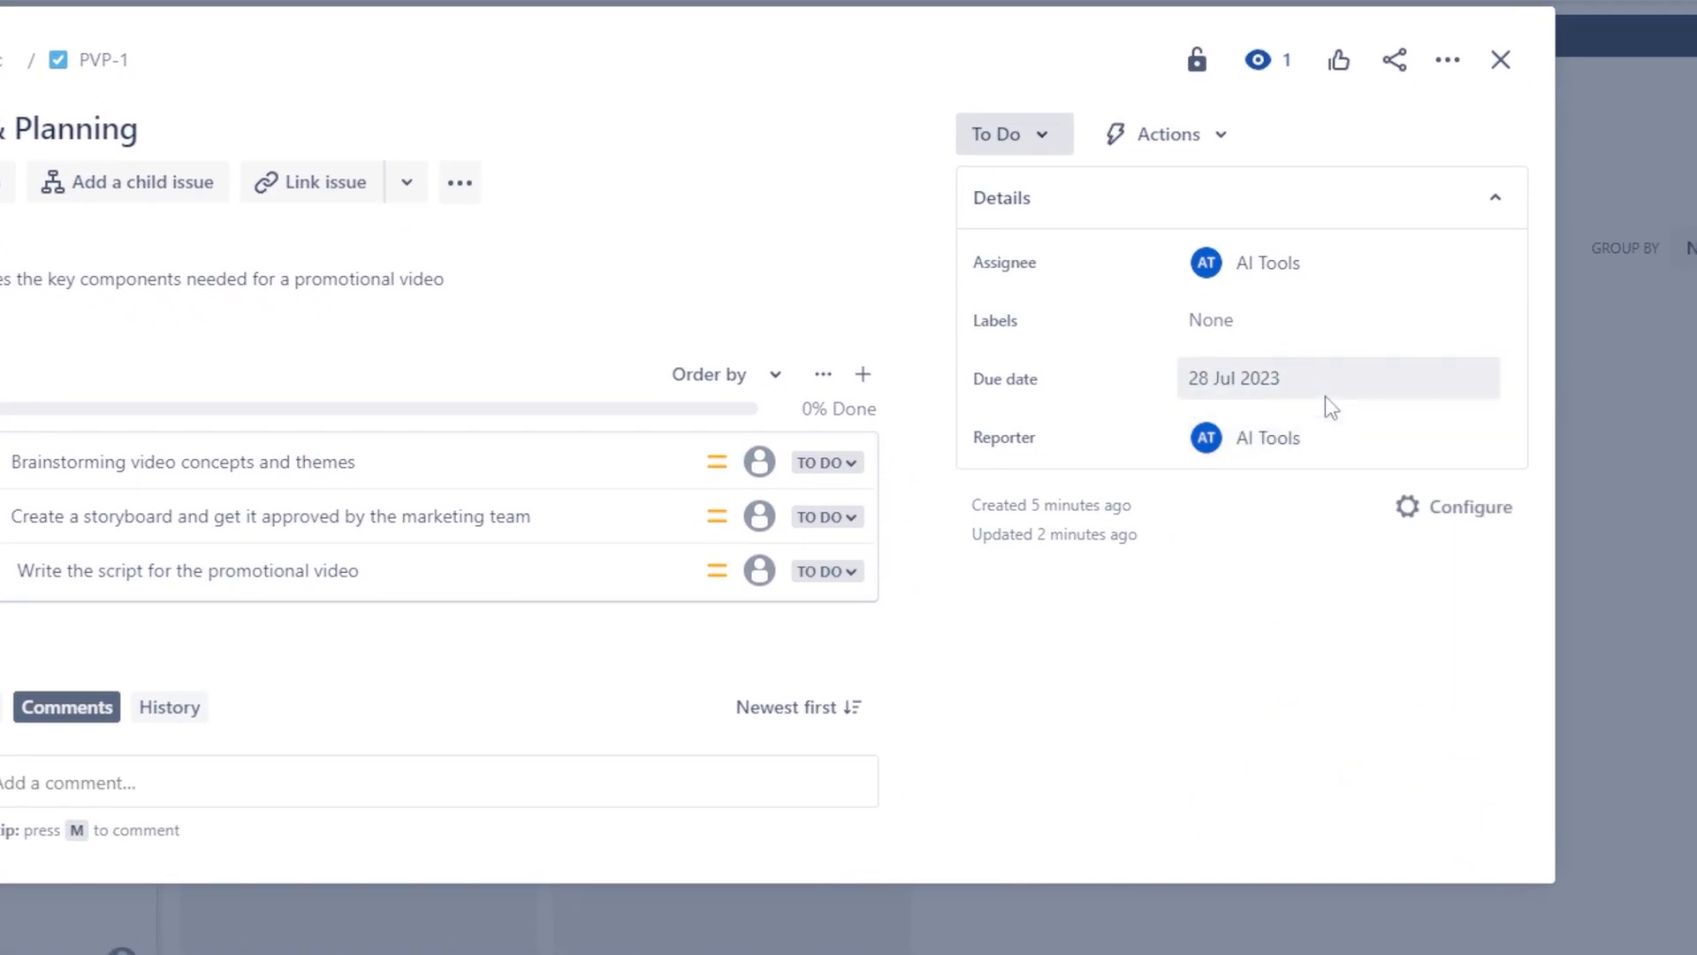
pyautogui.click(1501, 60)
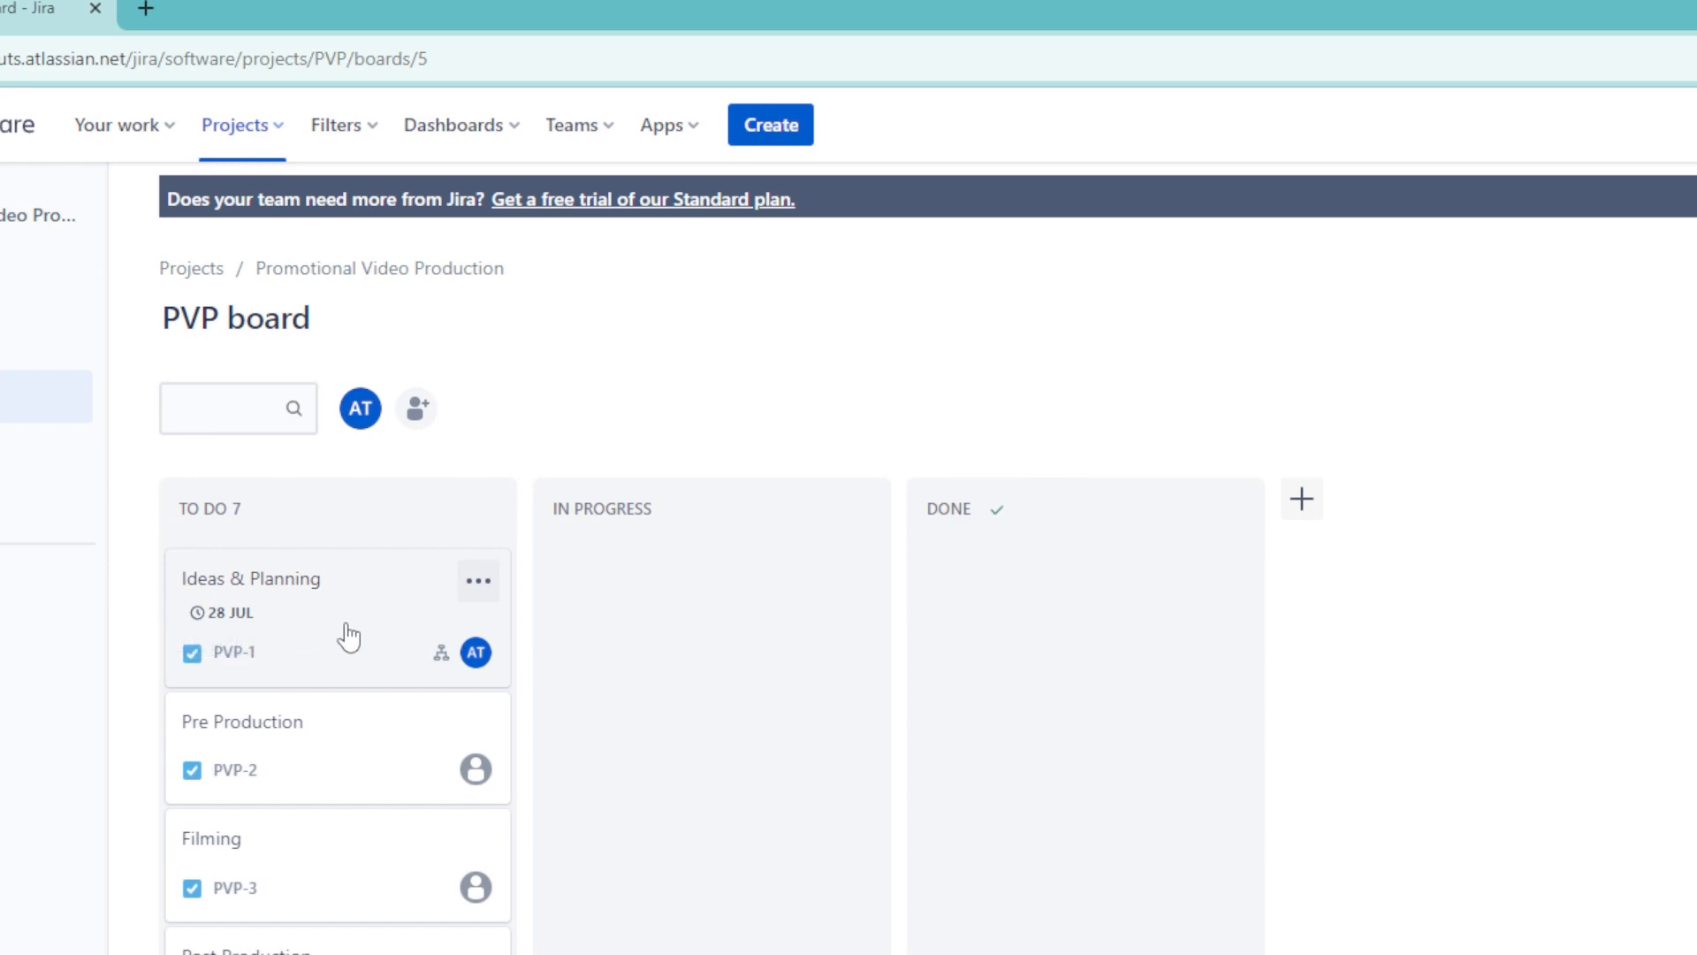
pyautogui.moveTo(346, 634); pyautogui.dragTo(697, 594)
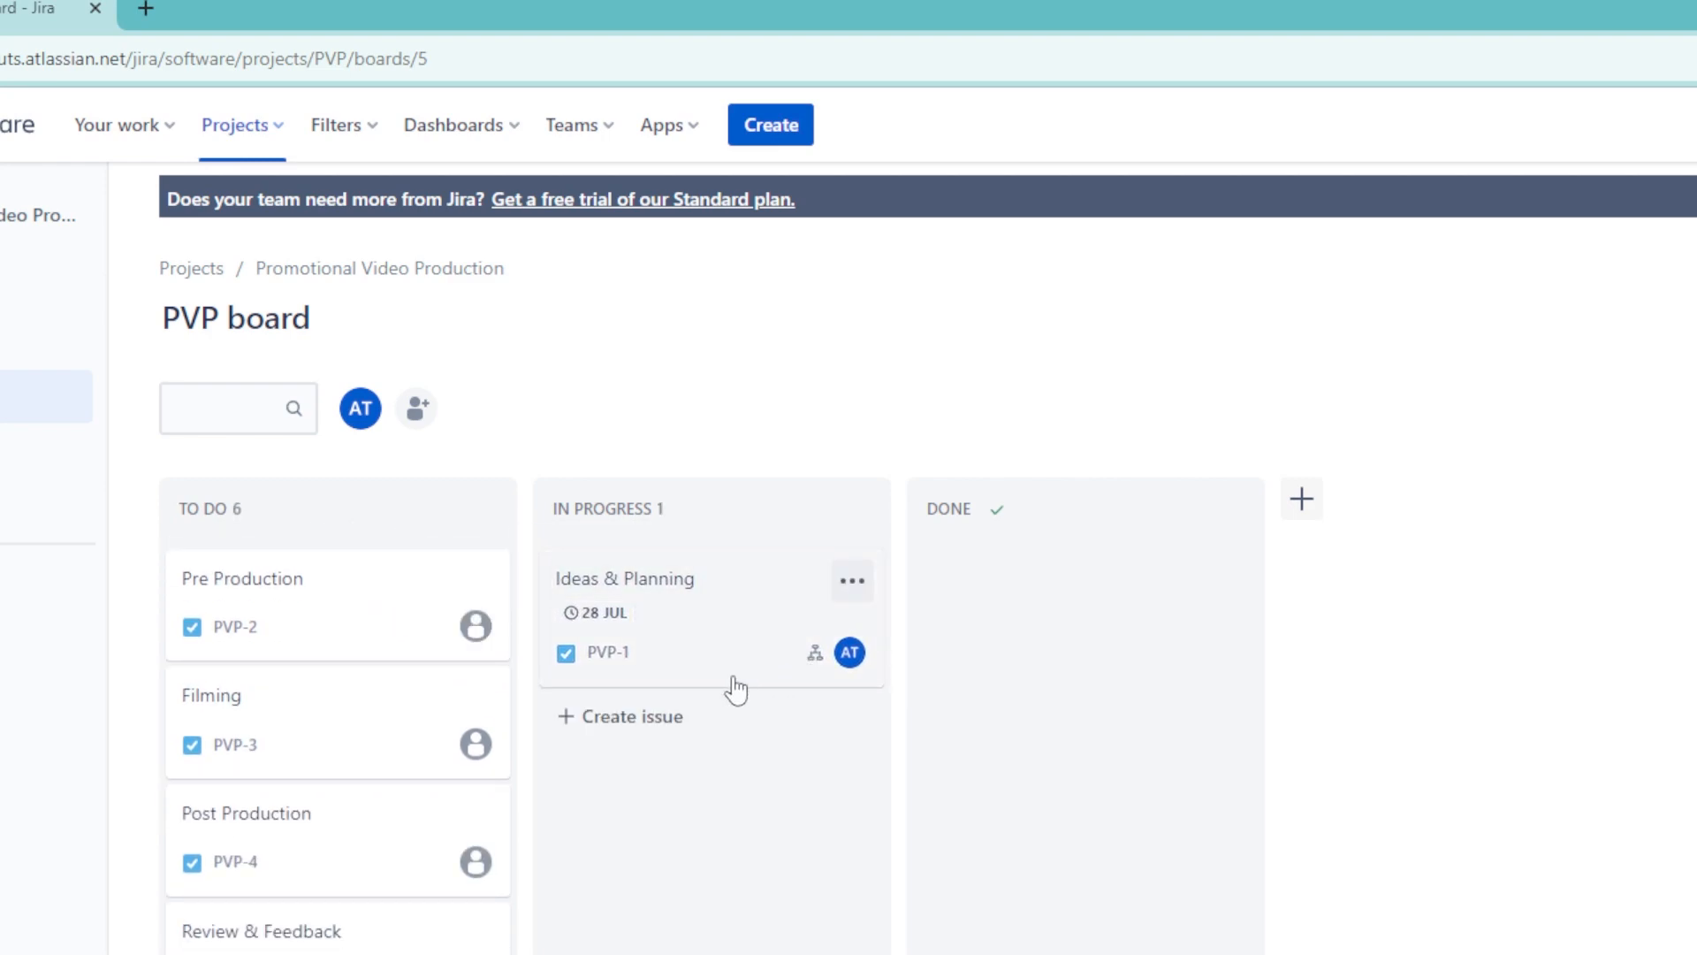
# Set the brainstorming and storyboard child issues of Ideas & Planning to Done.
pyautogui.moveTo(819, 665)
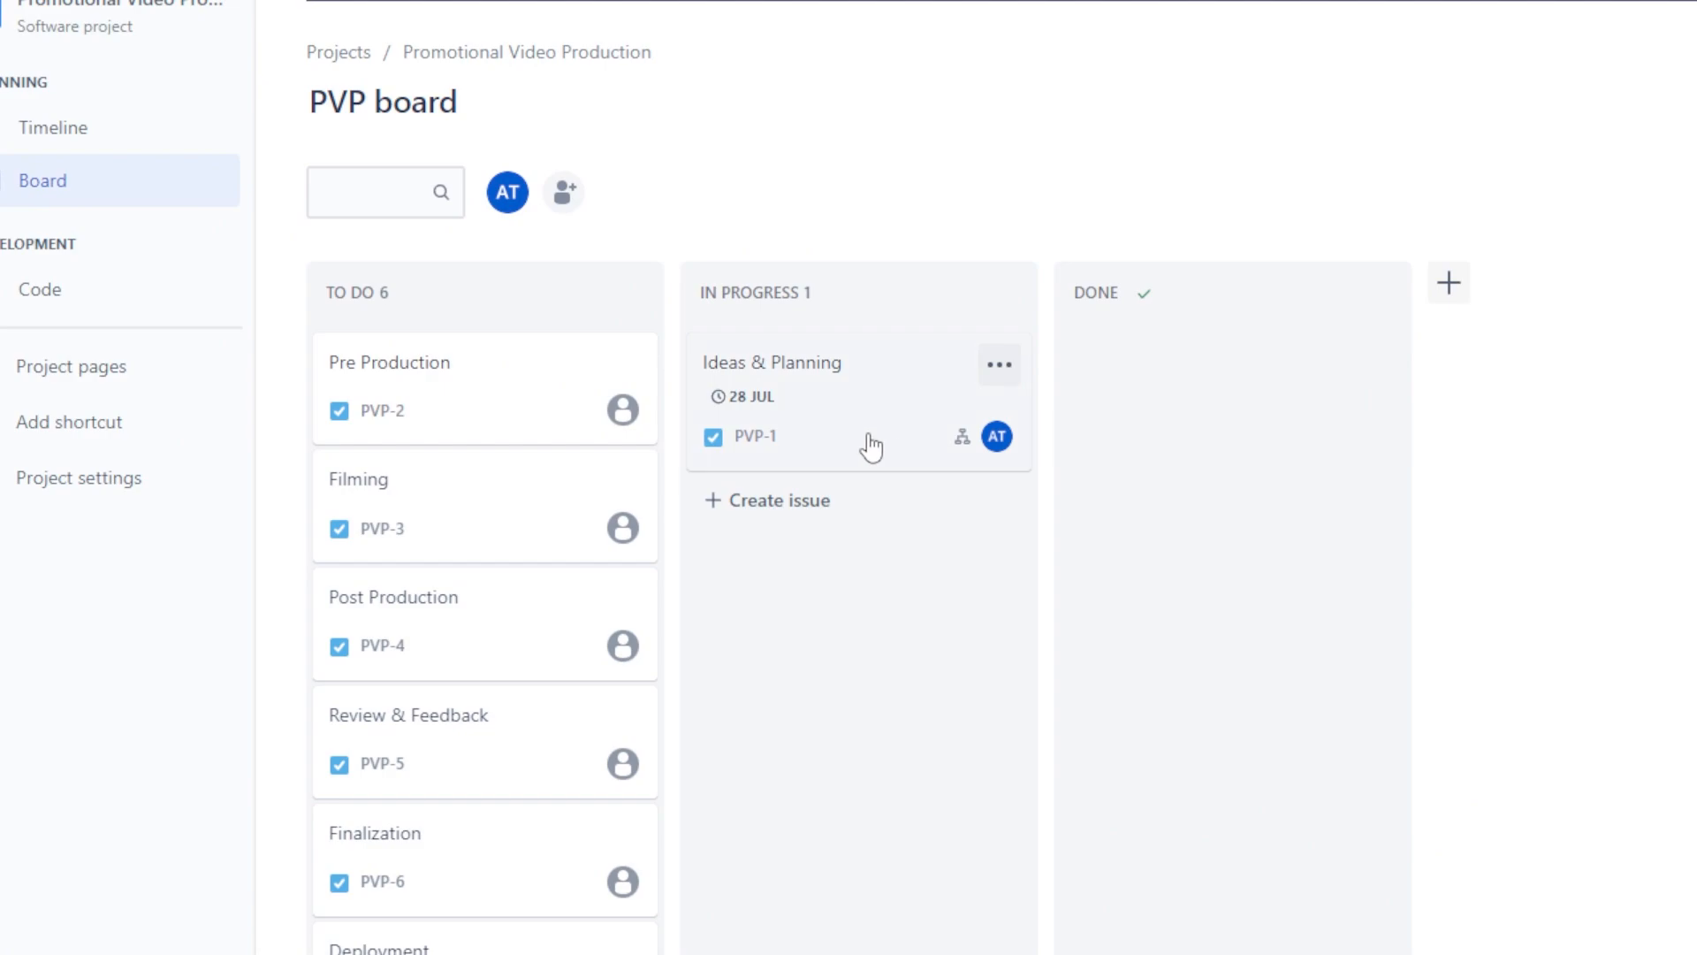
pyautogui.click(871, 447)
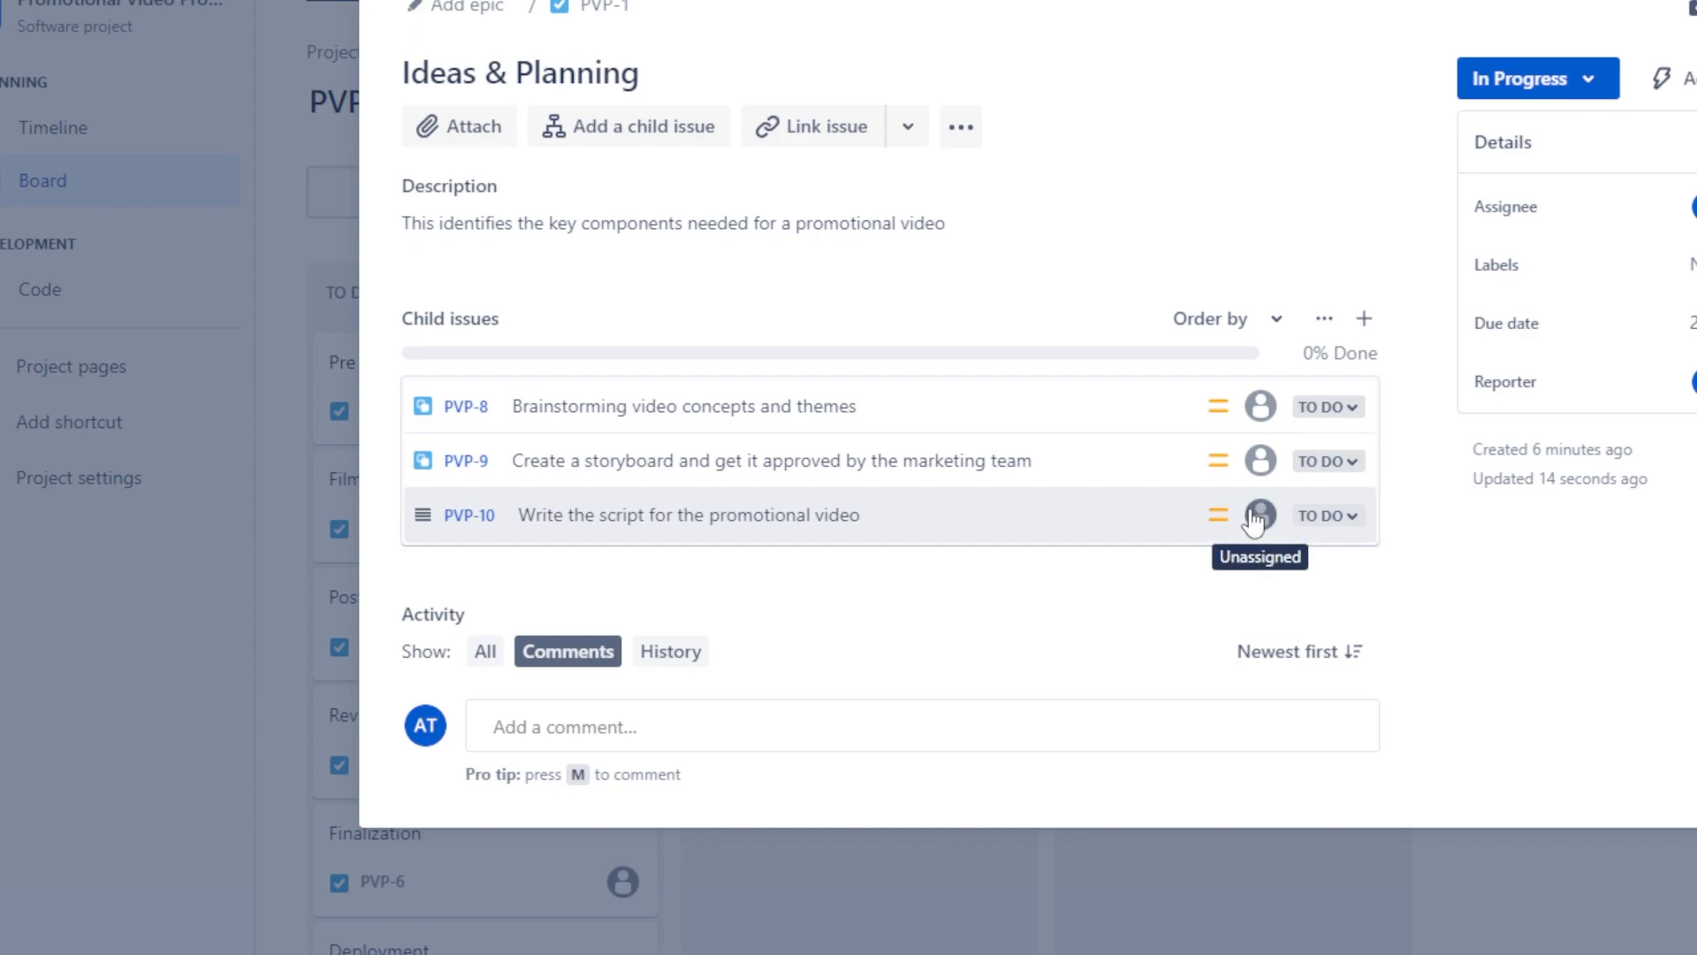
pyautogui.click(1335, 411)
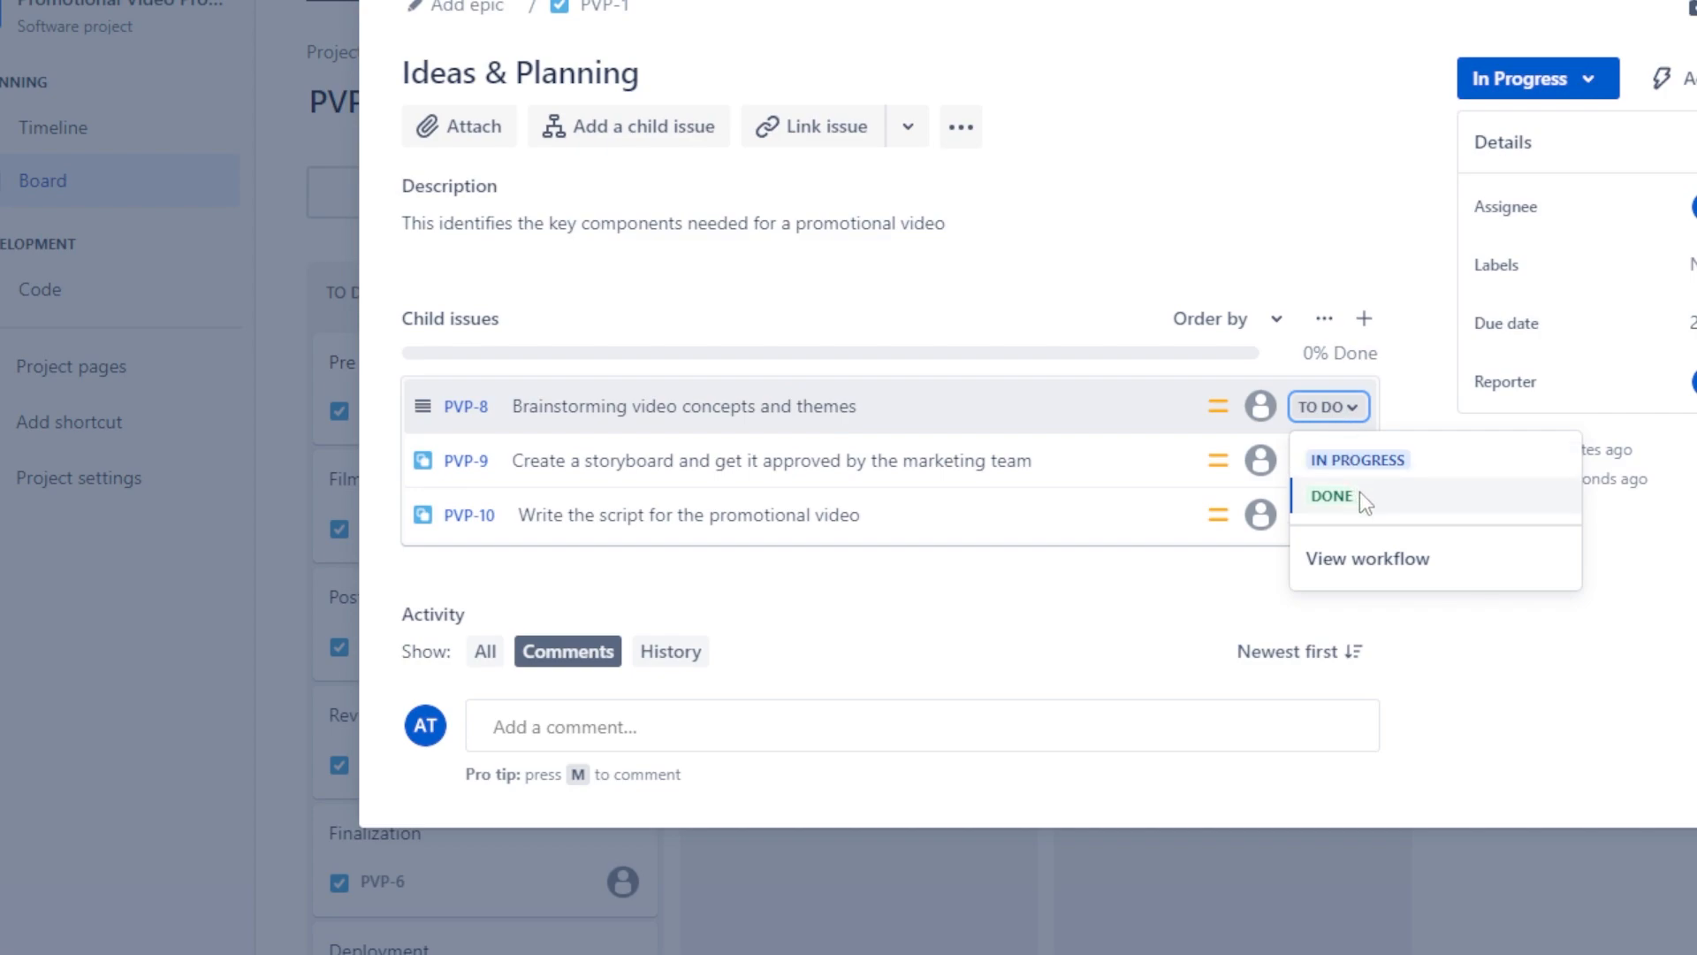
pyautogui.click(1359, 492)
pyautogui.click(1333, 463)
pyautogui.click(1362, 557)
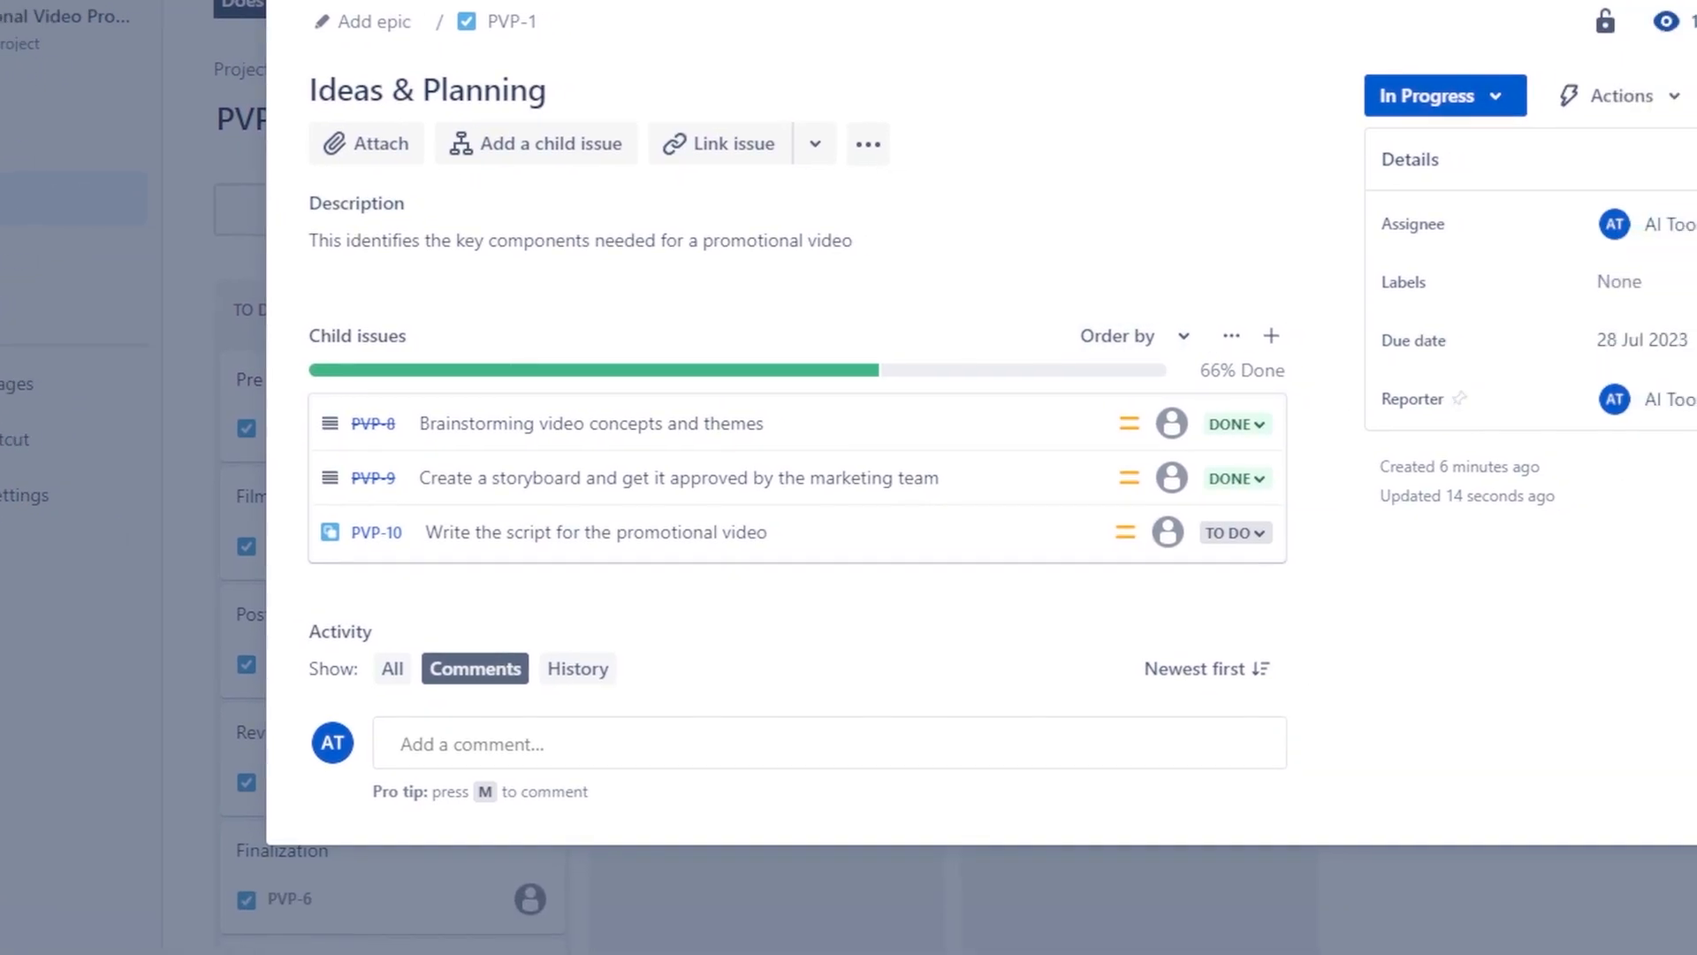
# Set the child issue "Write the script for the promotional video" to Done as well.
pyautogui.click(1400, 935)
pyautogui.click(593, 280)
pyautogui.click(928, 345)
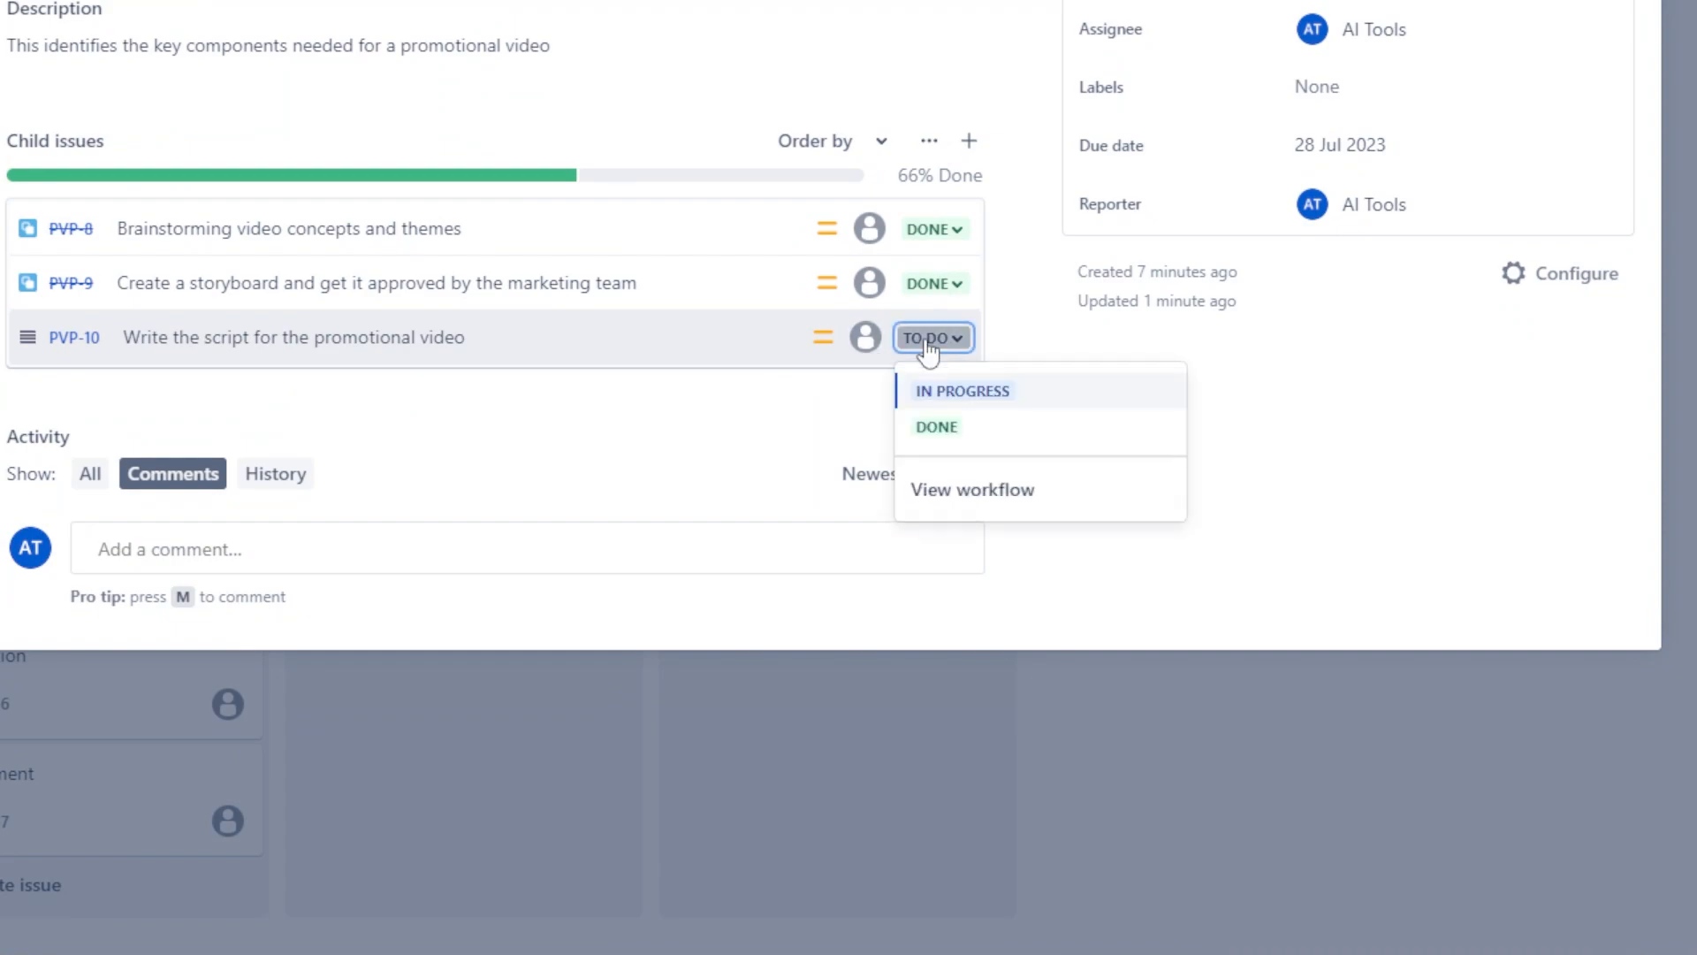
pyautogui.click(981, 426)
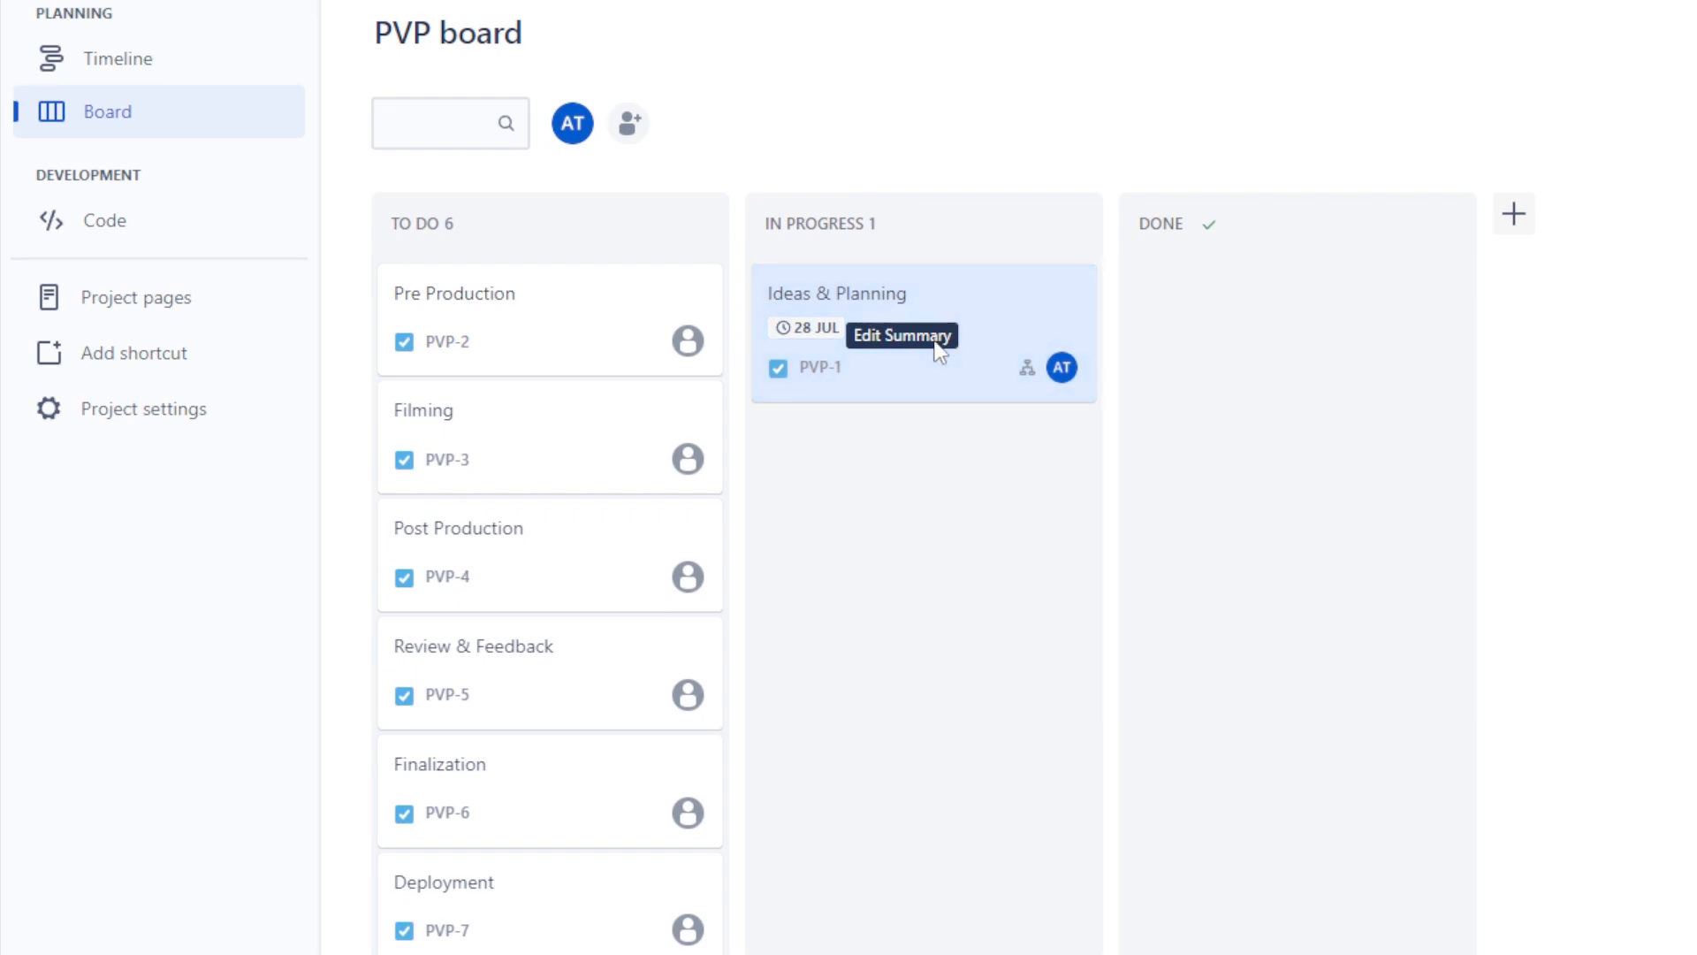
# Try moving the Ideas & Planning issue to the Done column, and return it to In Progress.
pyautogui.moveTo(936, 368); pyautogui.dragTo(1302, 362)
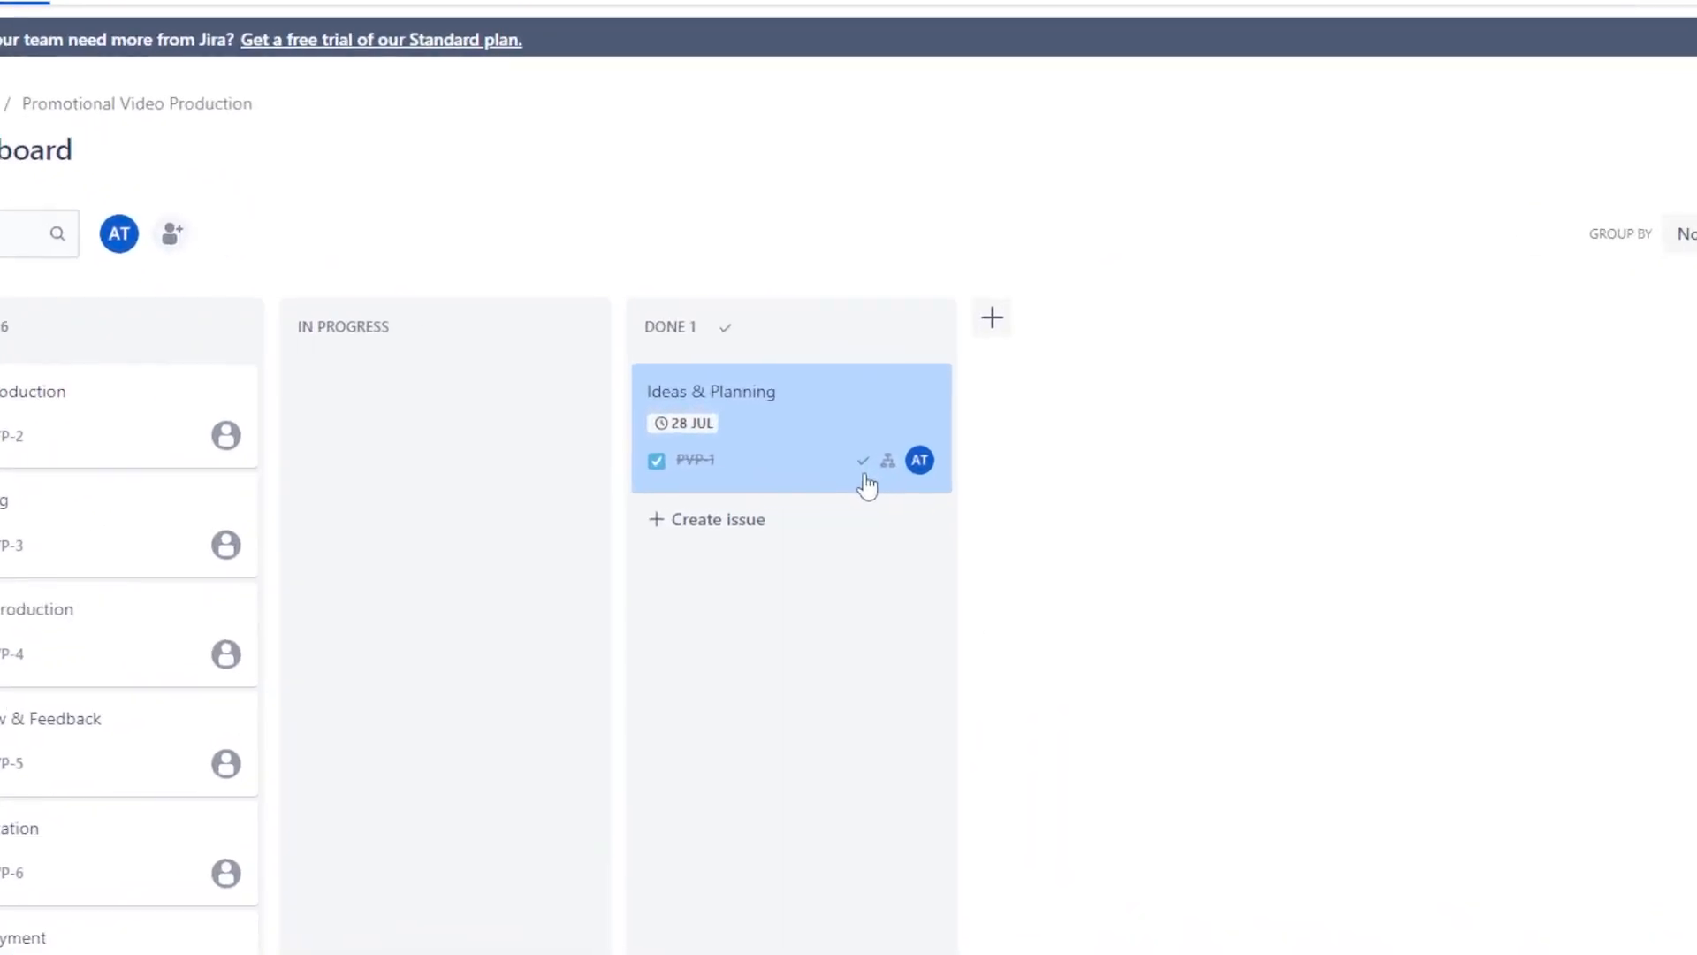
pyautogui.click(785, 463)
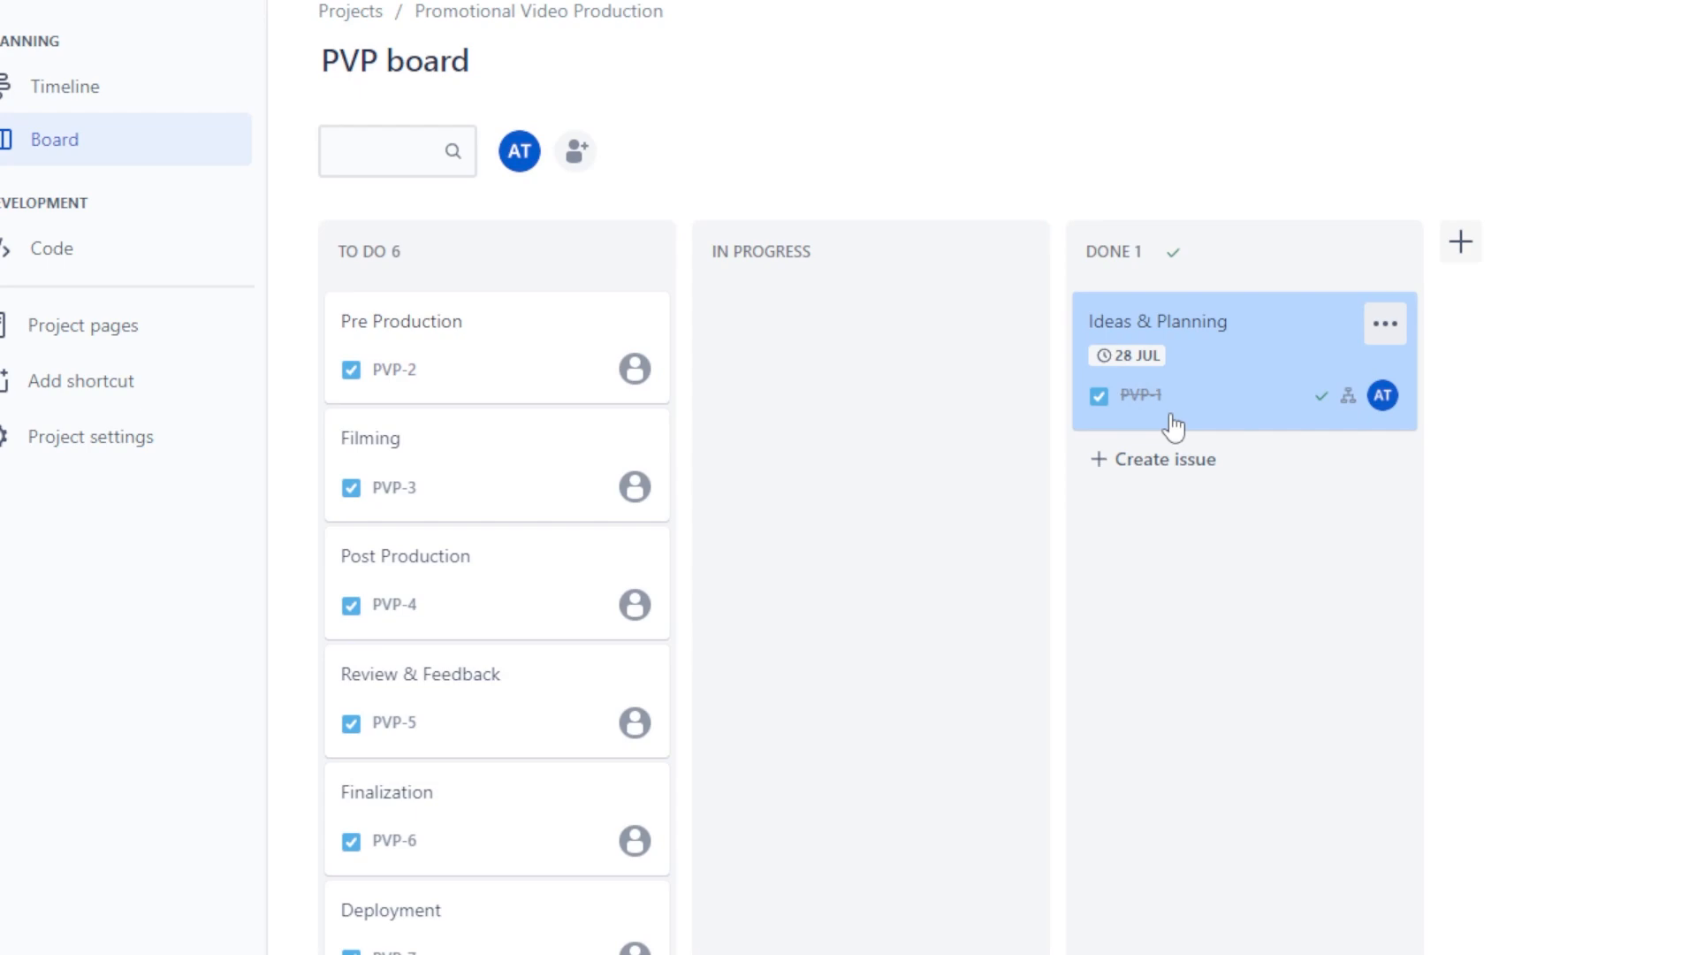
pyautogui.moveTo(1282, 387); pyautogui.dragTo(833, 414)
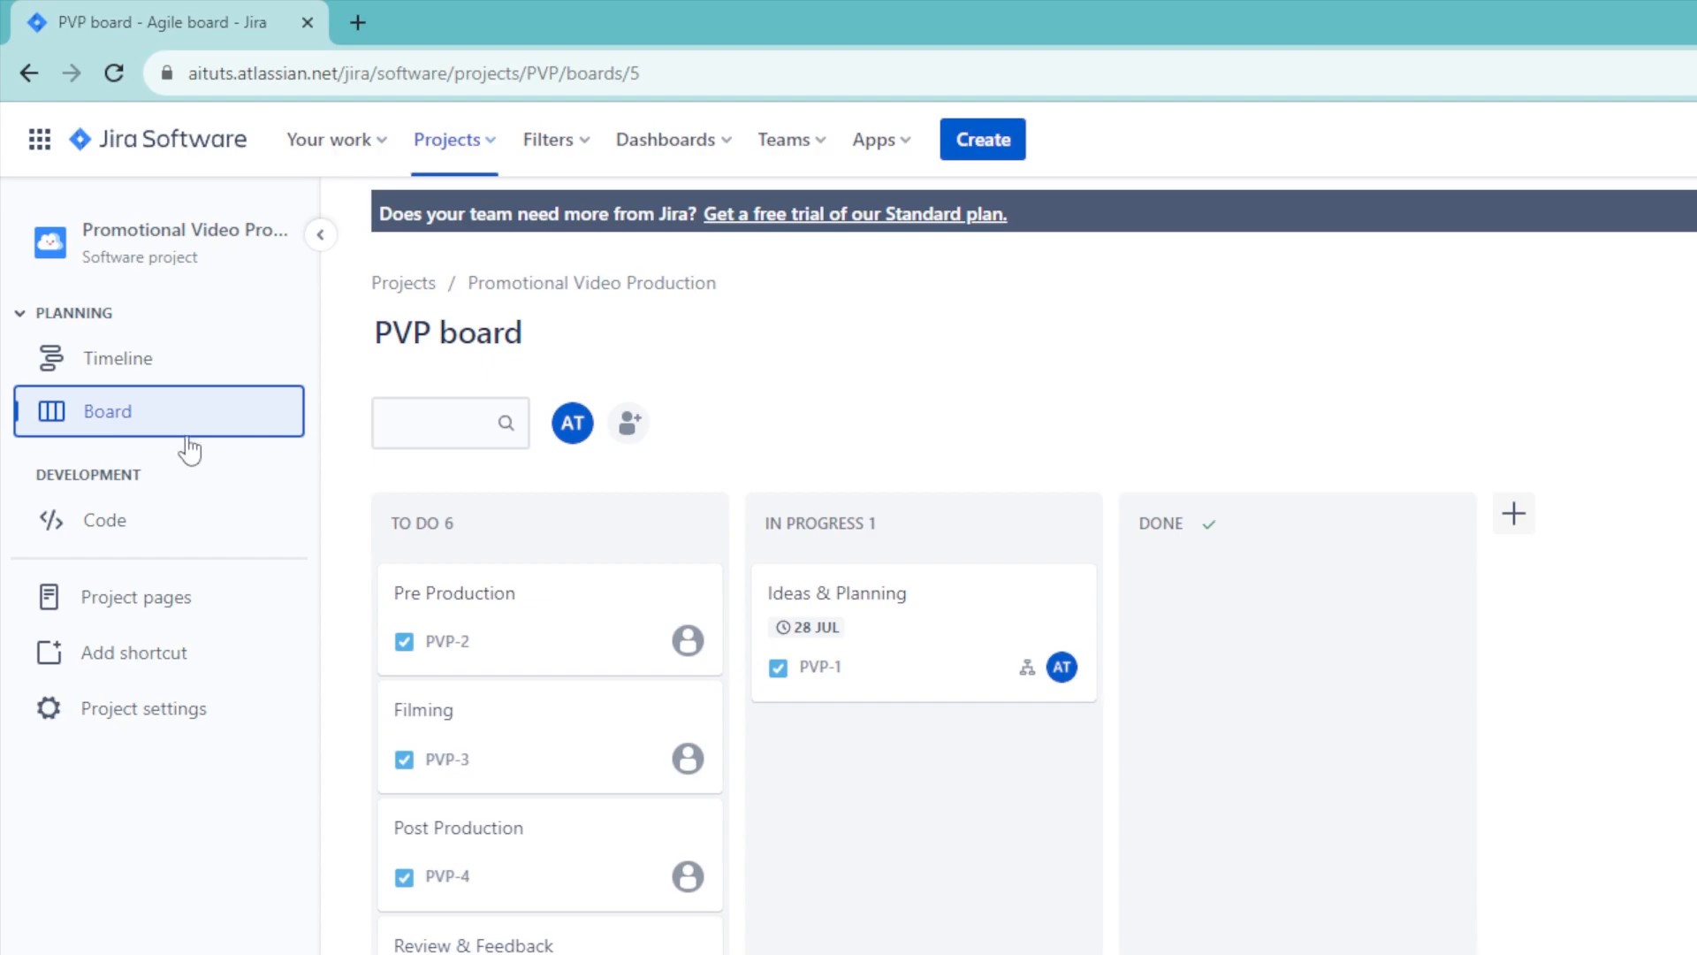
# Add the suggested Start date field to the Task issue type's context fields, above Due date, save it and return to Ideas & Planning.
pyautogui.click(908, 652)
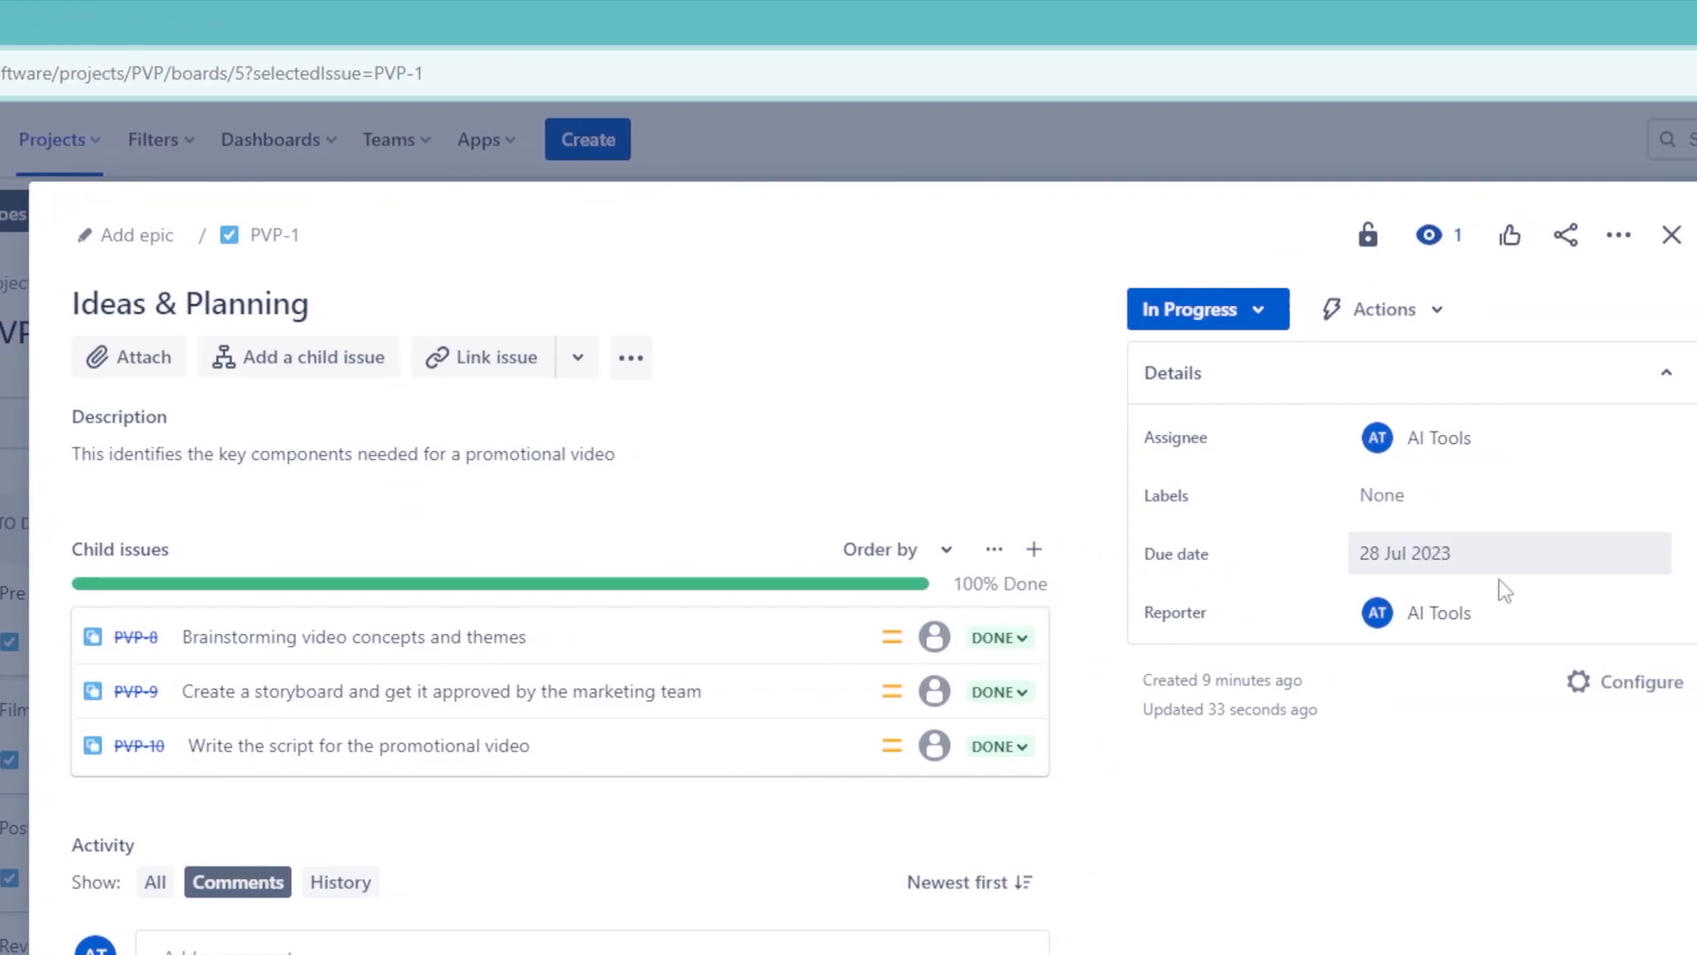
pyautogui.click(1485, 683)
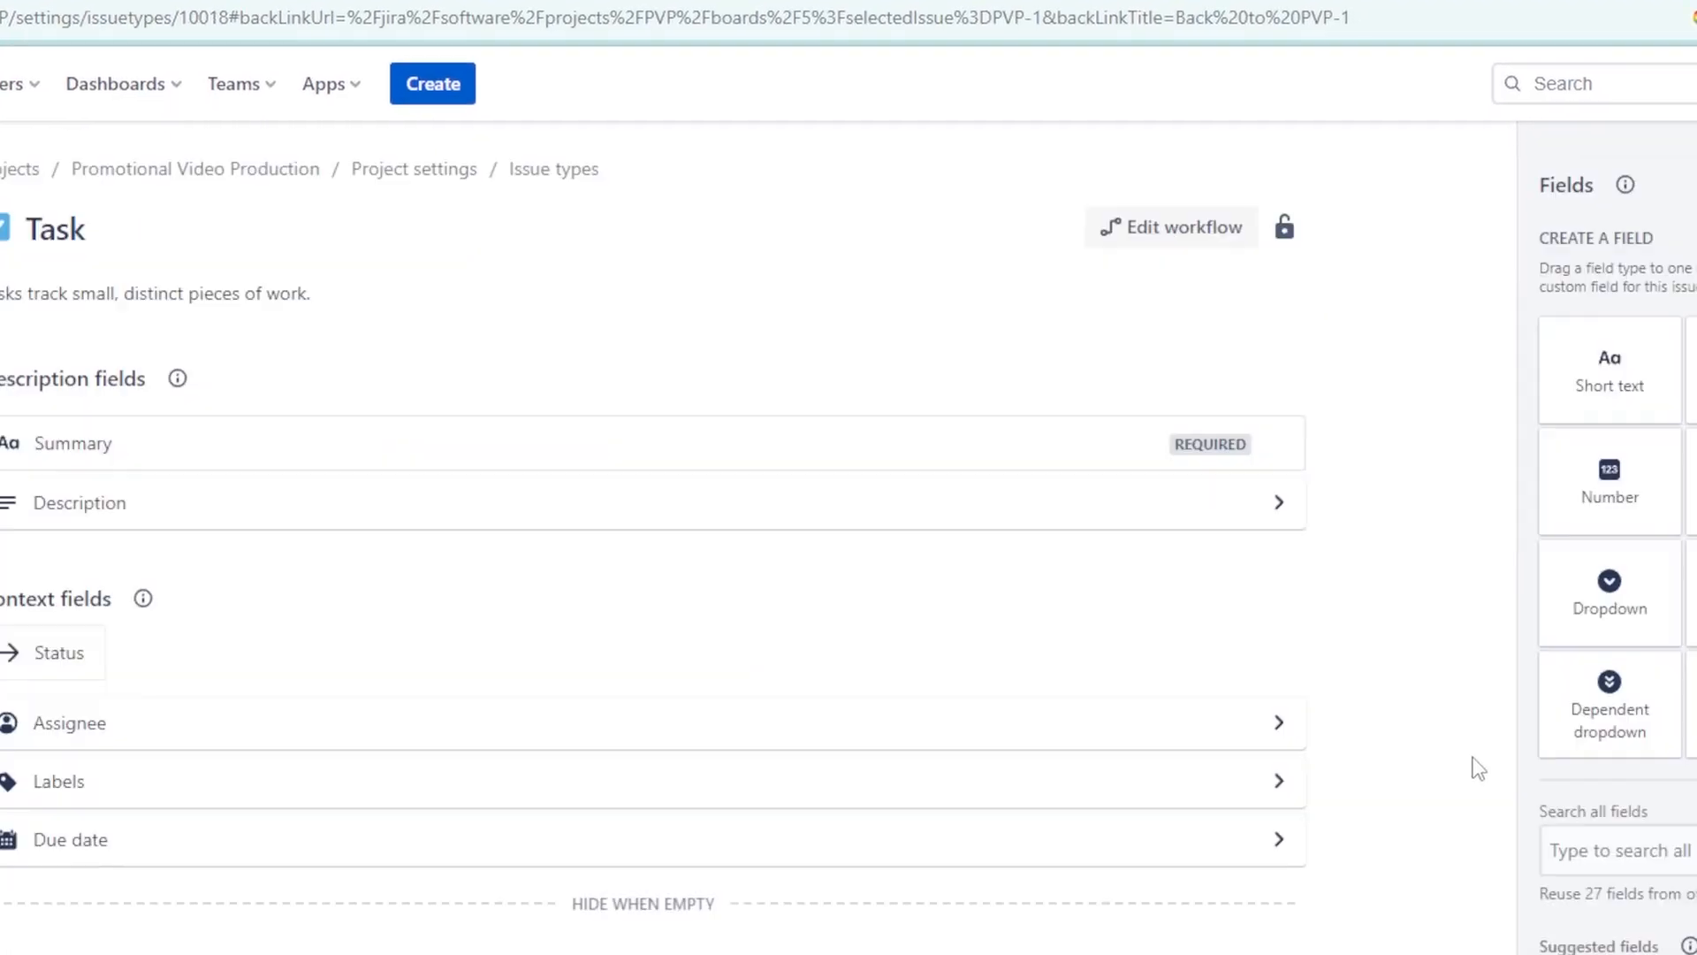
pyautogui.moveTo(1428, 735); pyautogui.dragTo(391, 489)
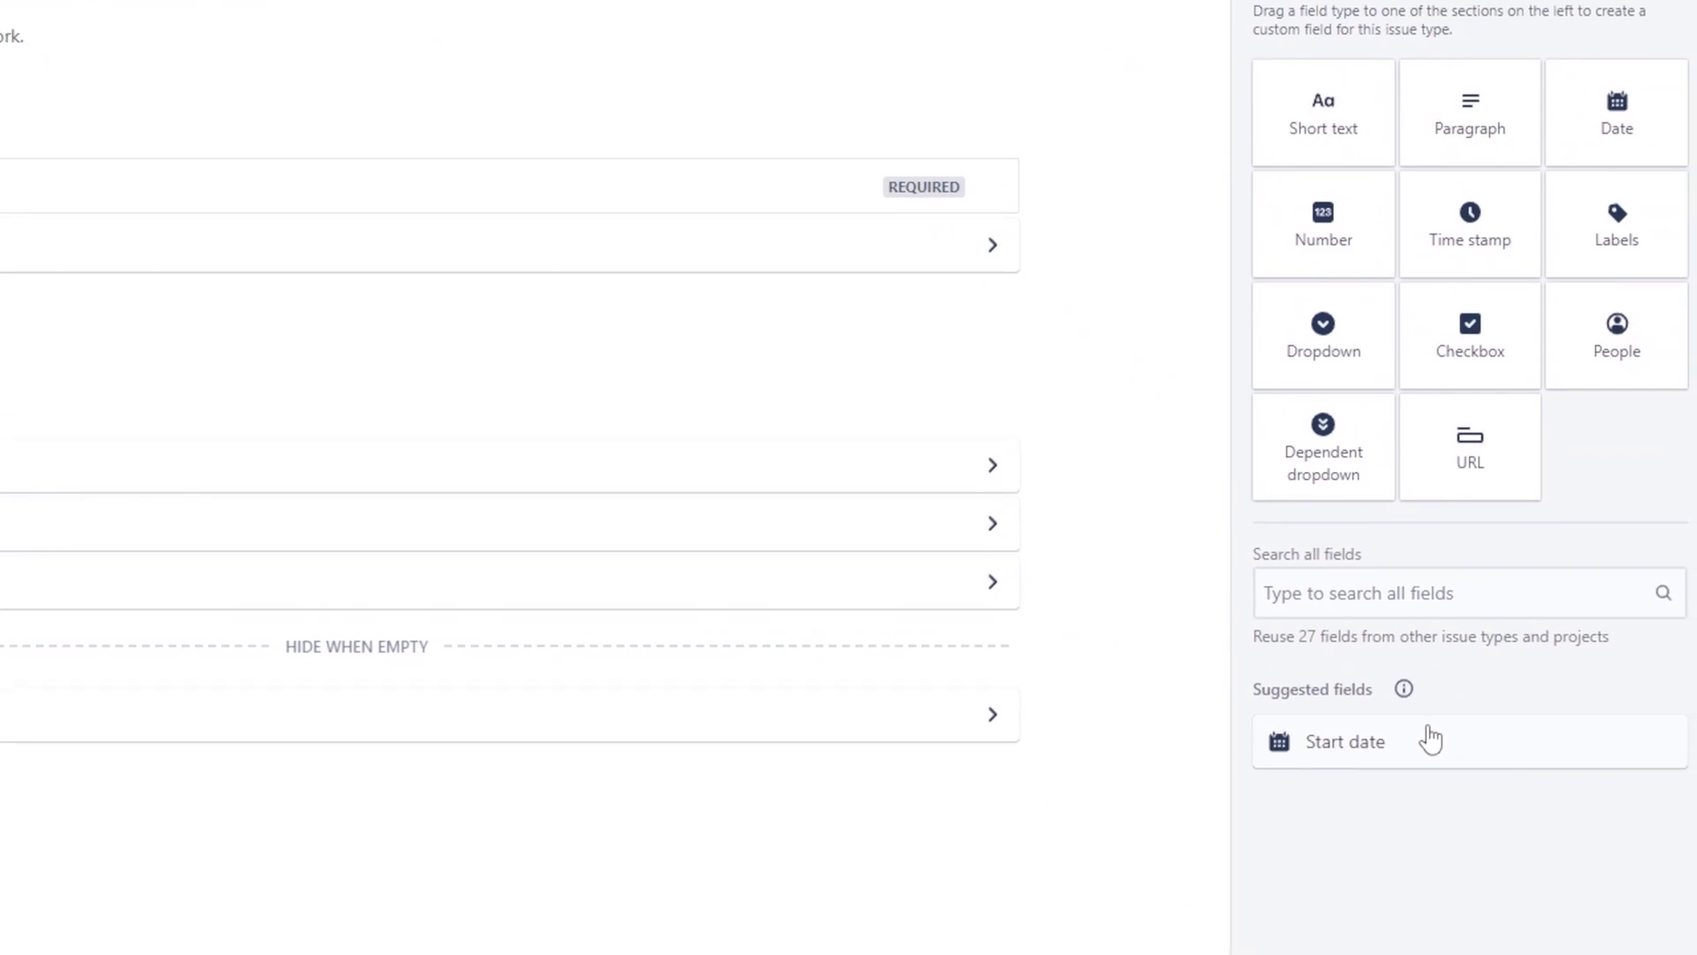
pyautogui.moveTo(207, 542); pyautogui.dragTo(306, 565)
pyautogui.click(1371, 880)
pyautogui.click(245, 813)
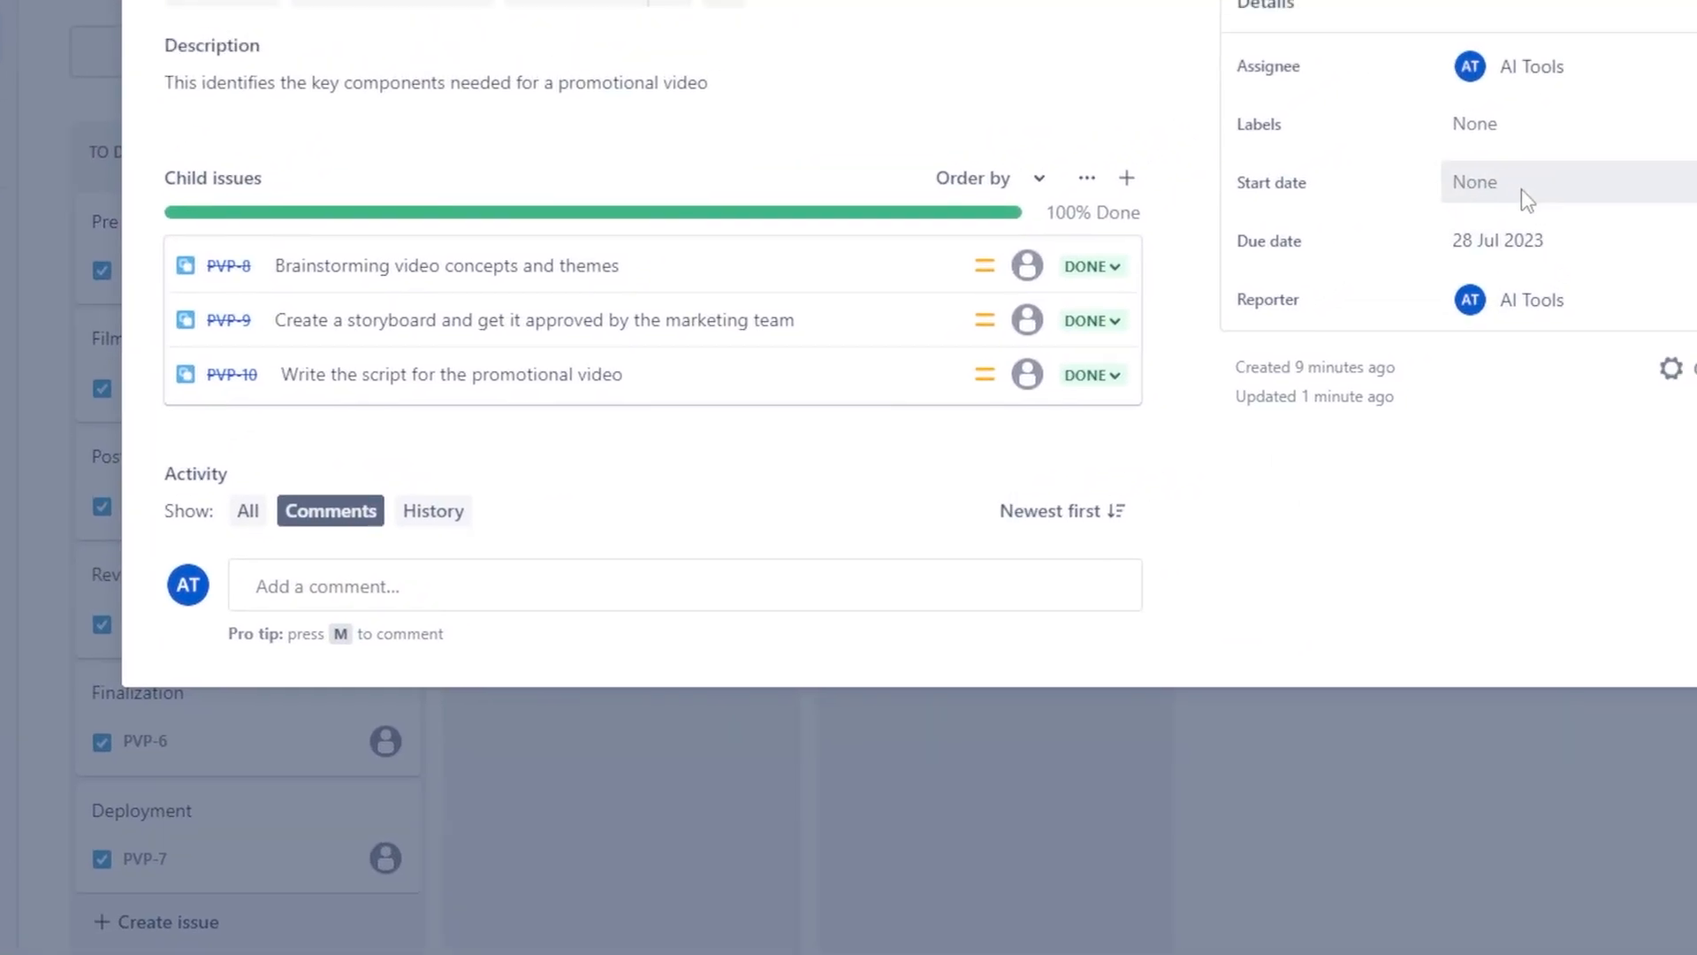
# Set the Ideas & Planning start date to 21 Jul 2023 and close the issue.
pyautogui.click(1521, 190)
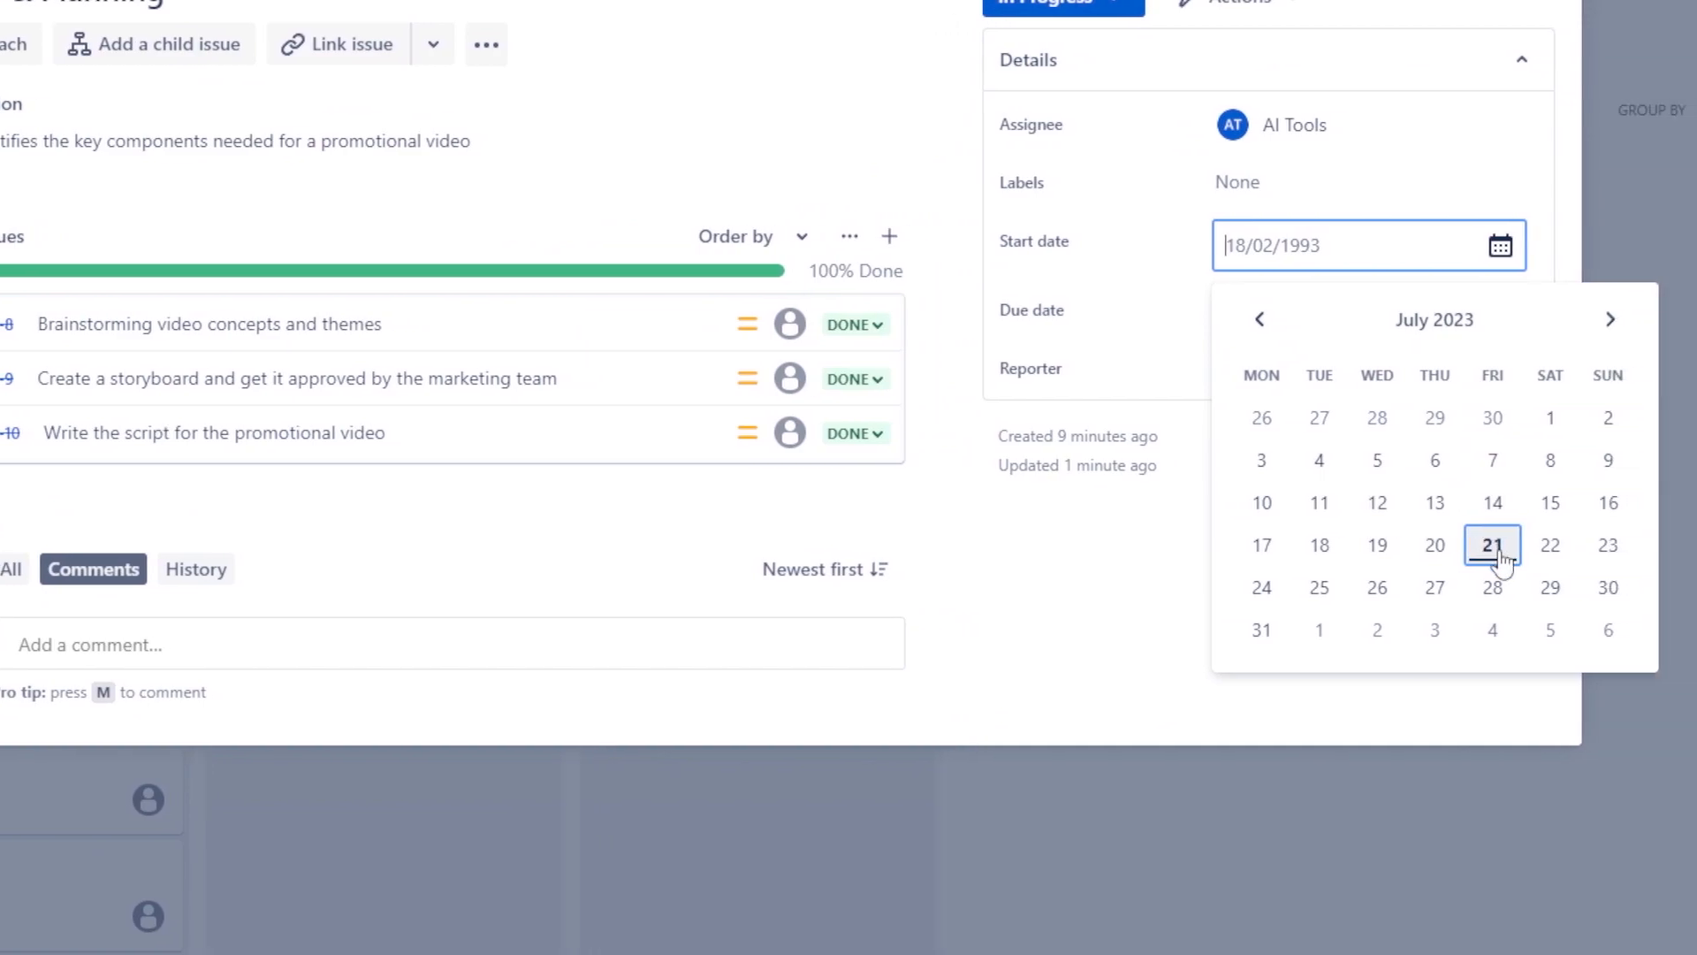
pyautogui.click(1587, 545)
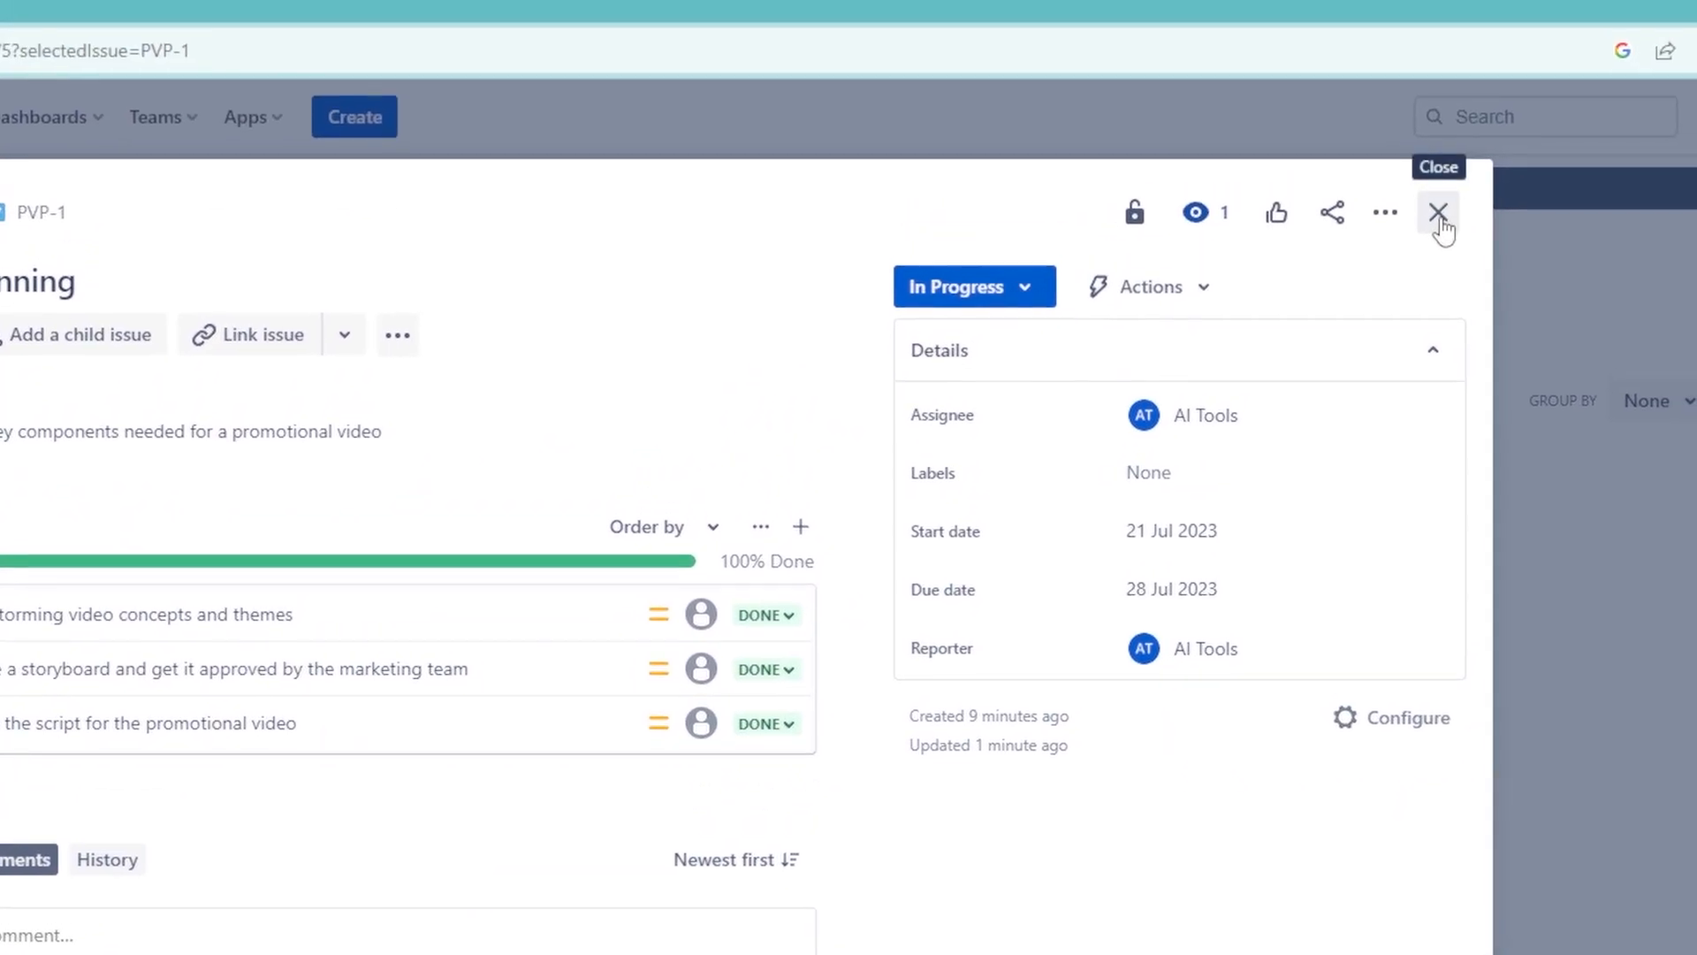
pyautogui.click(1457, 154)
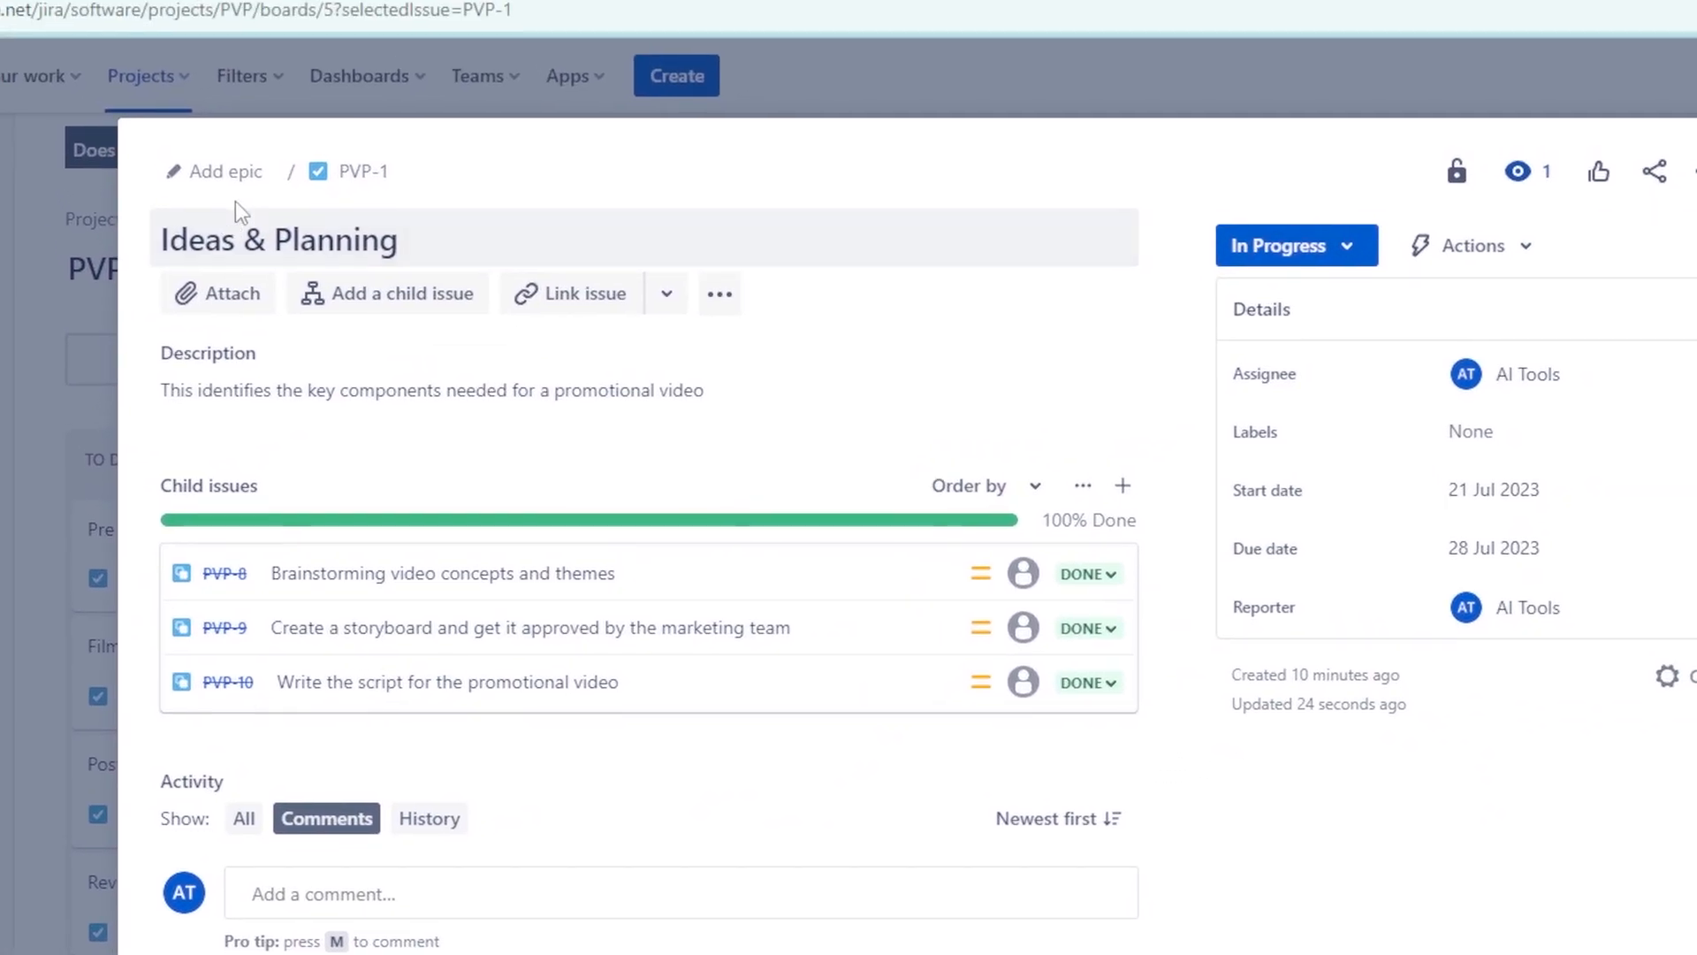
# Create the project's first epic from the Ideas & Planning issue, with the summary "First Video Production".
pyautogui.click(223, 173)
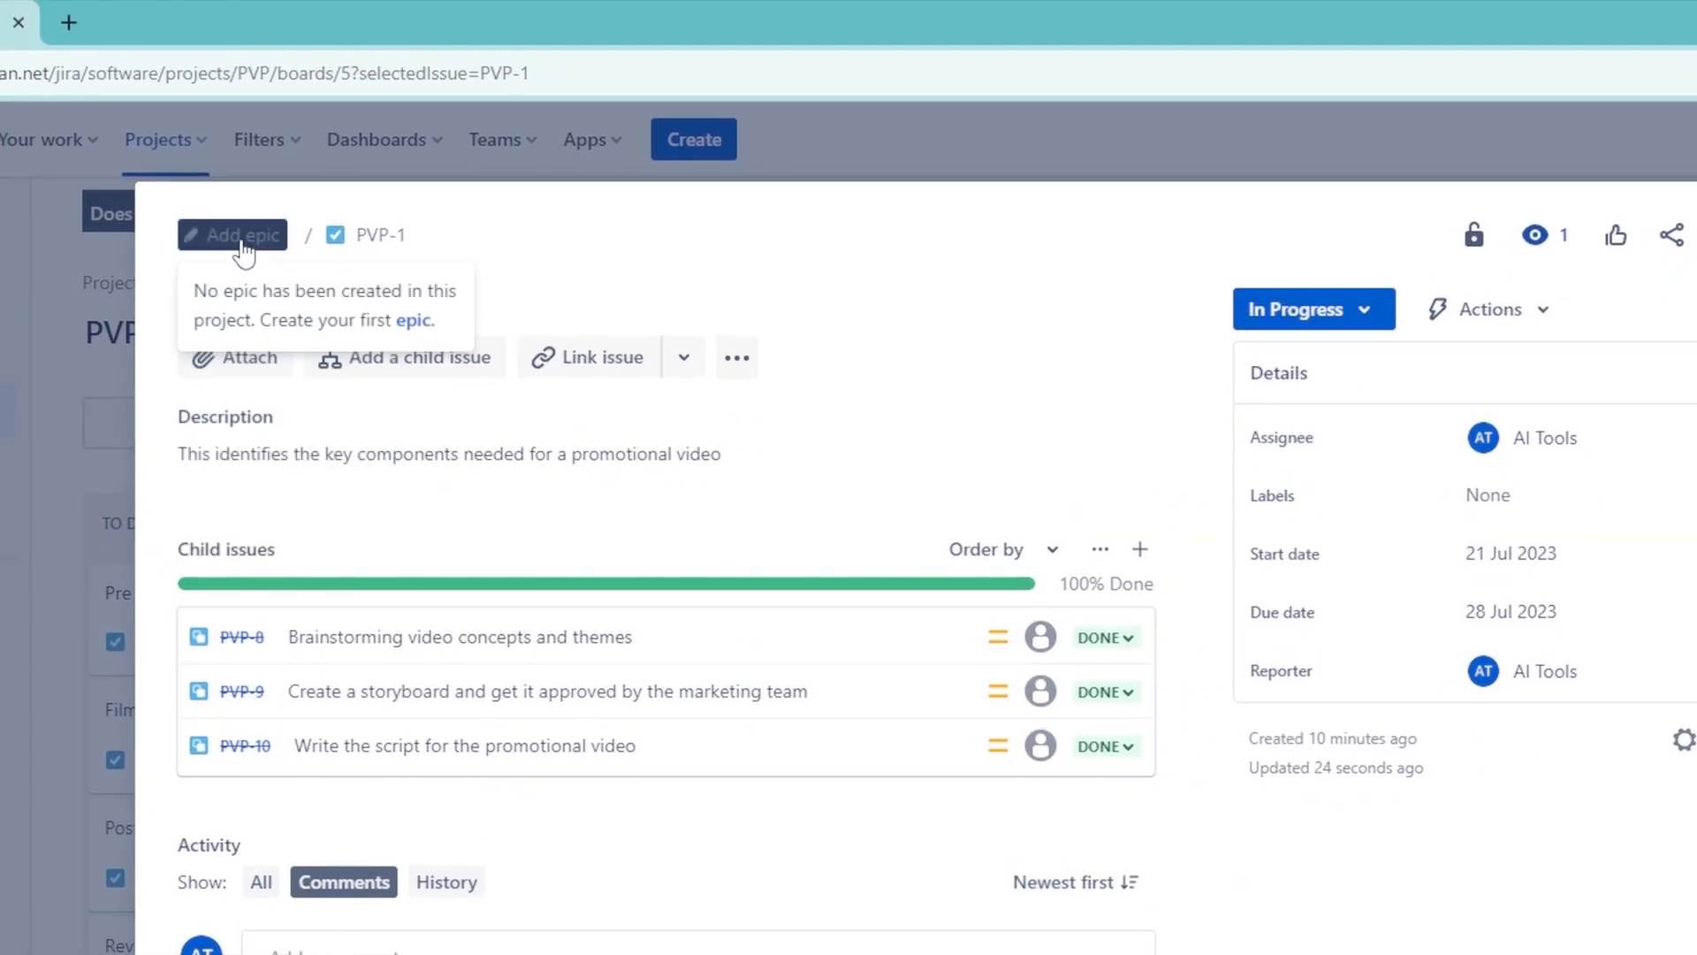
pyautogui.click(412, 321)
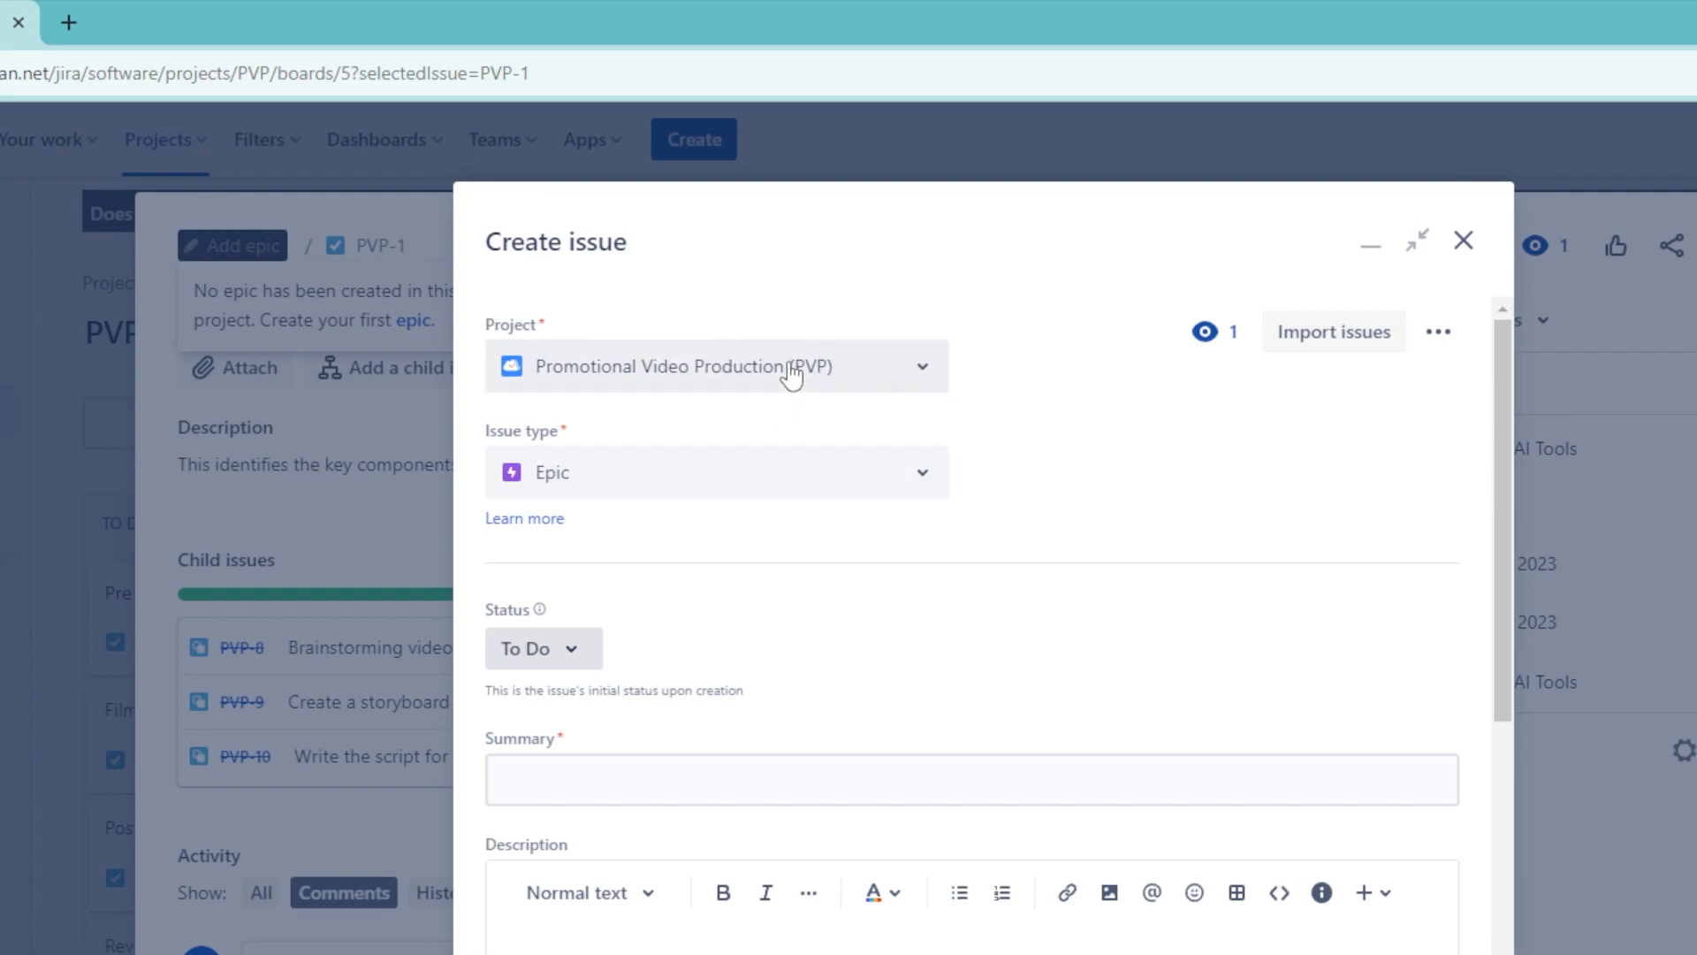
pyautogui.click(773, 760)
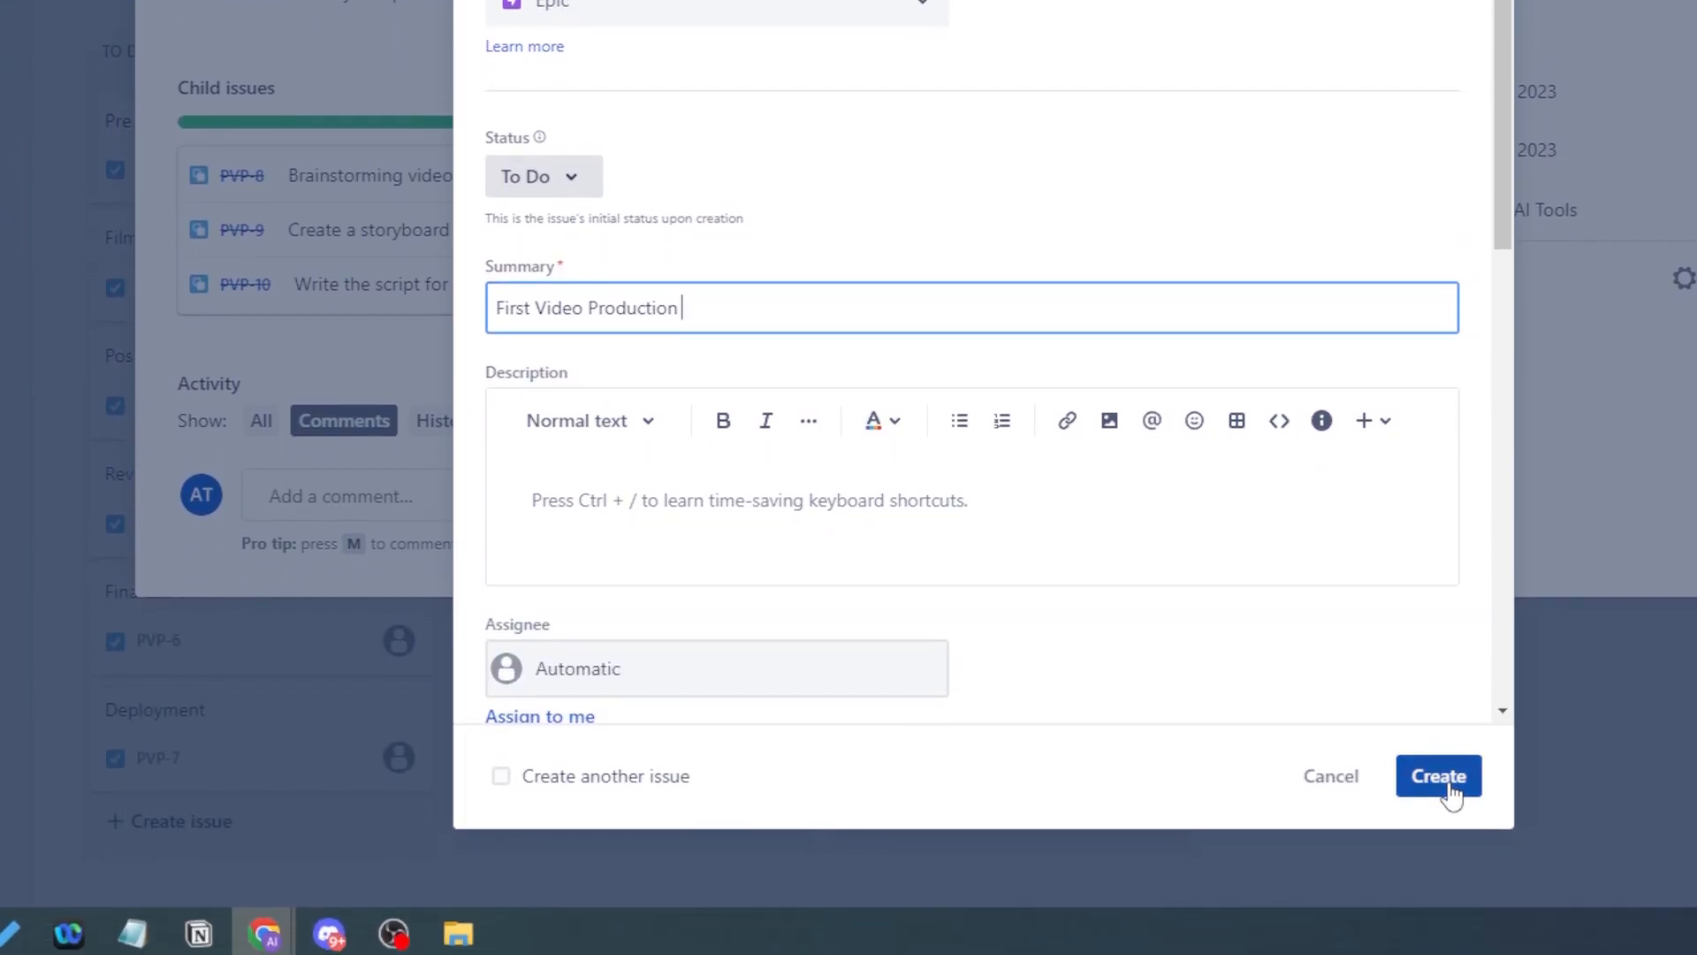
pyautogui.click(1439, 788)
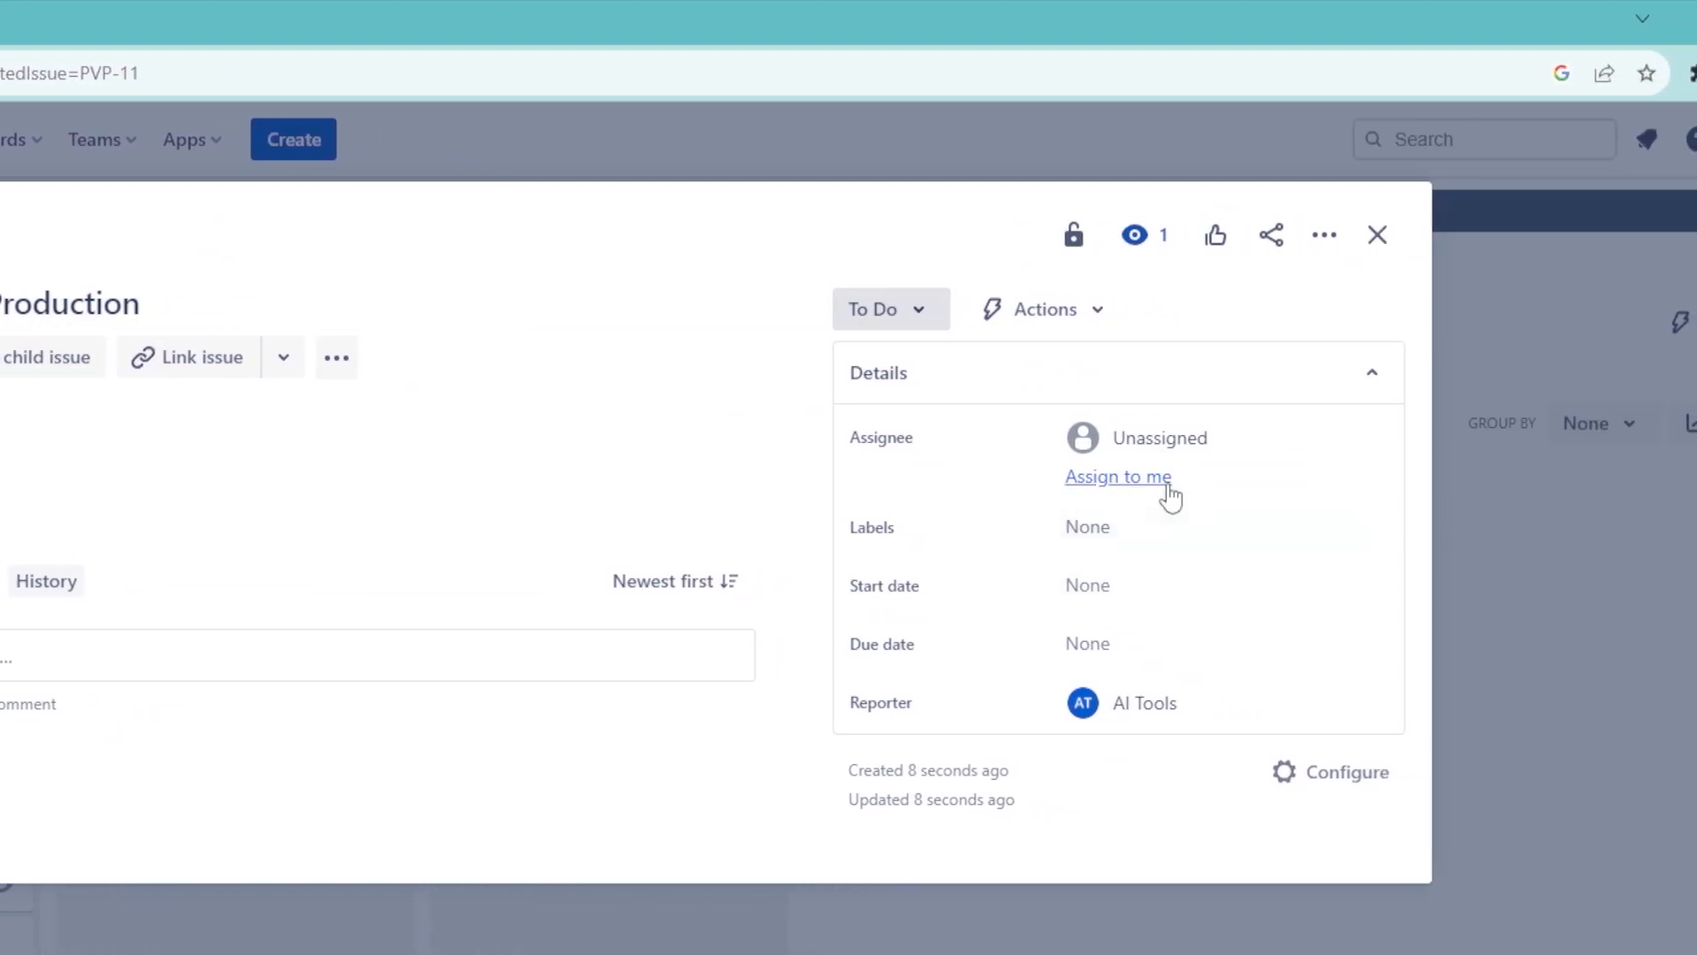
# Assign the First Video Production epic to yourself and set its start date to 21 Jul 2023.
pyautogui.click(1202, 478)
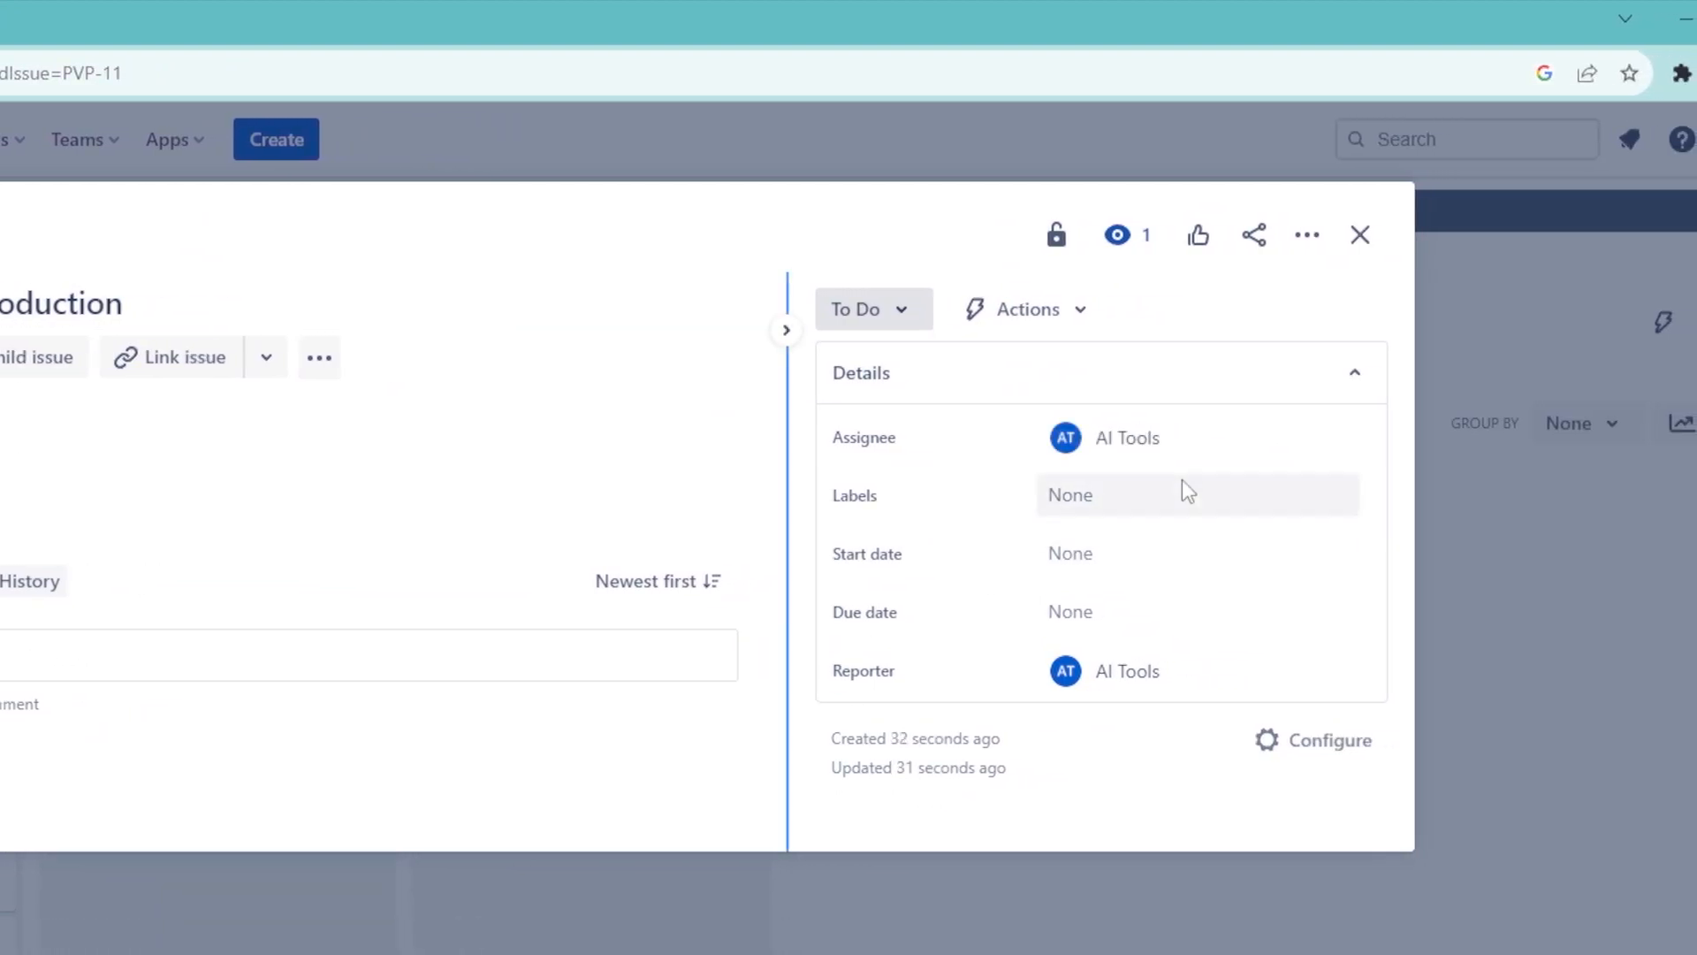
pyautogui.click(1132, 560)
pyautogui.click(1322, 857)
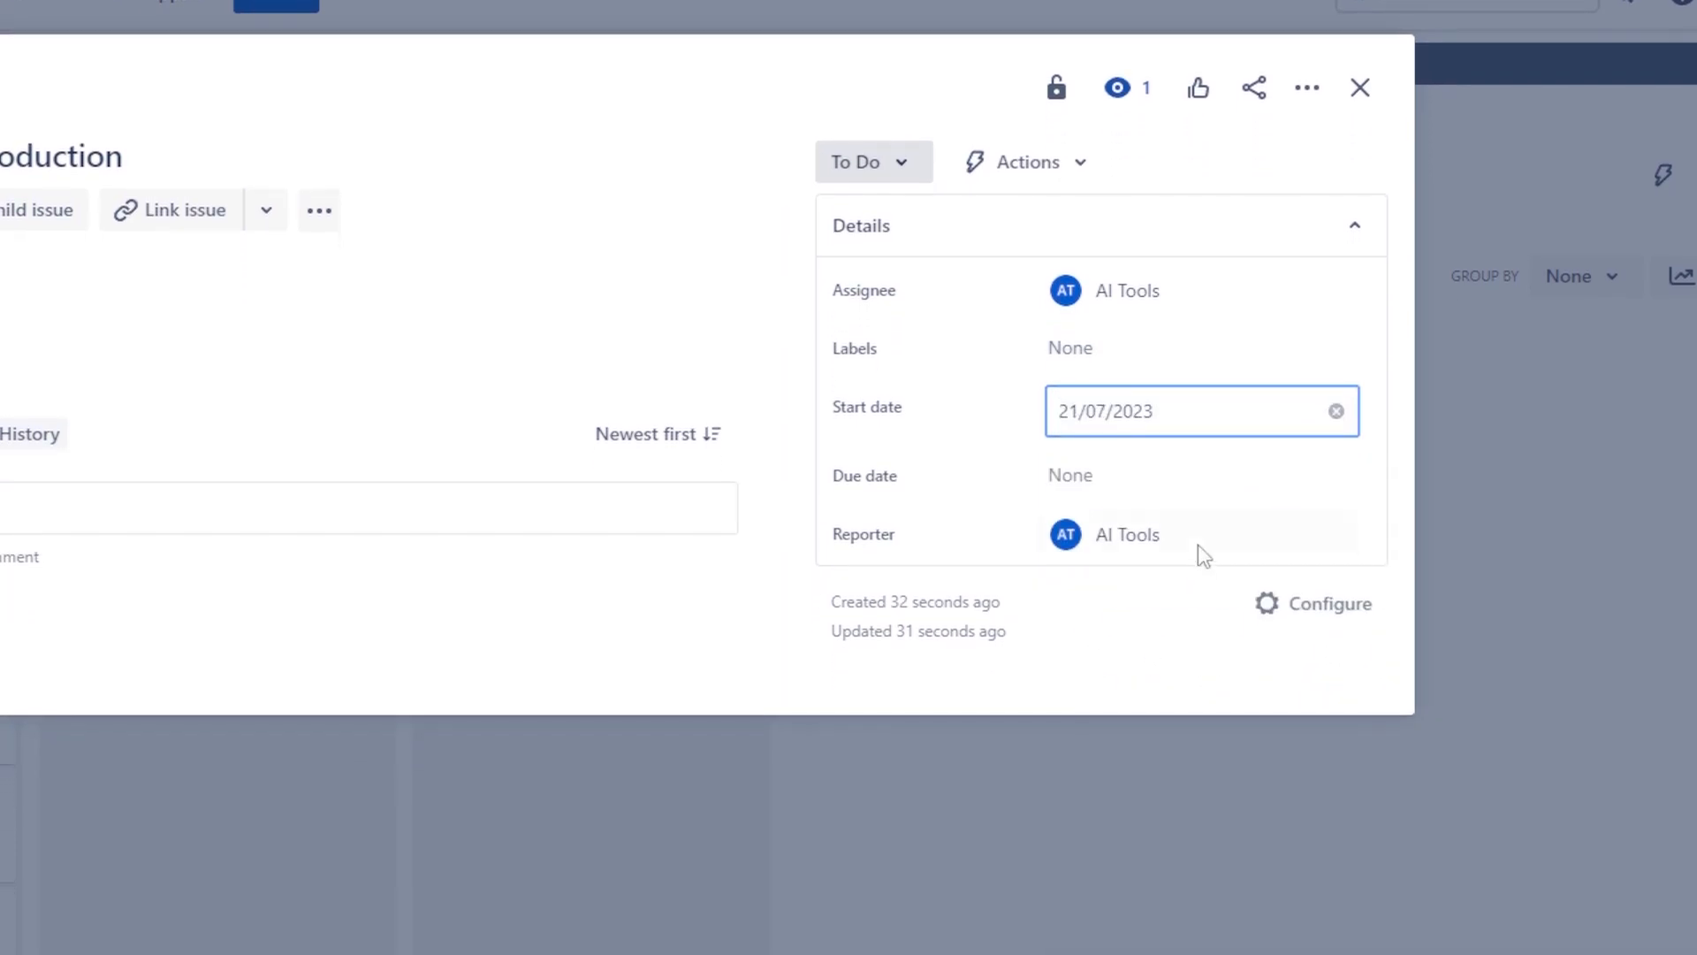
# Set the First Video Production epic's due date to 22 Sept 2023 and close the epic.
pyautogui.click(1157, 476)
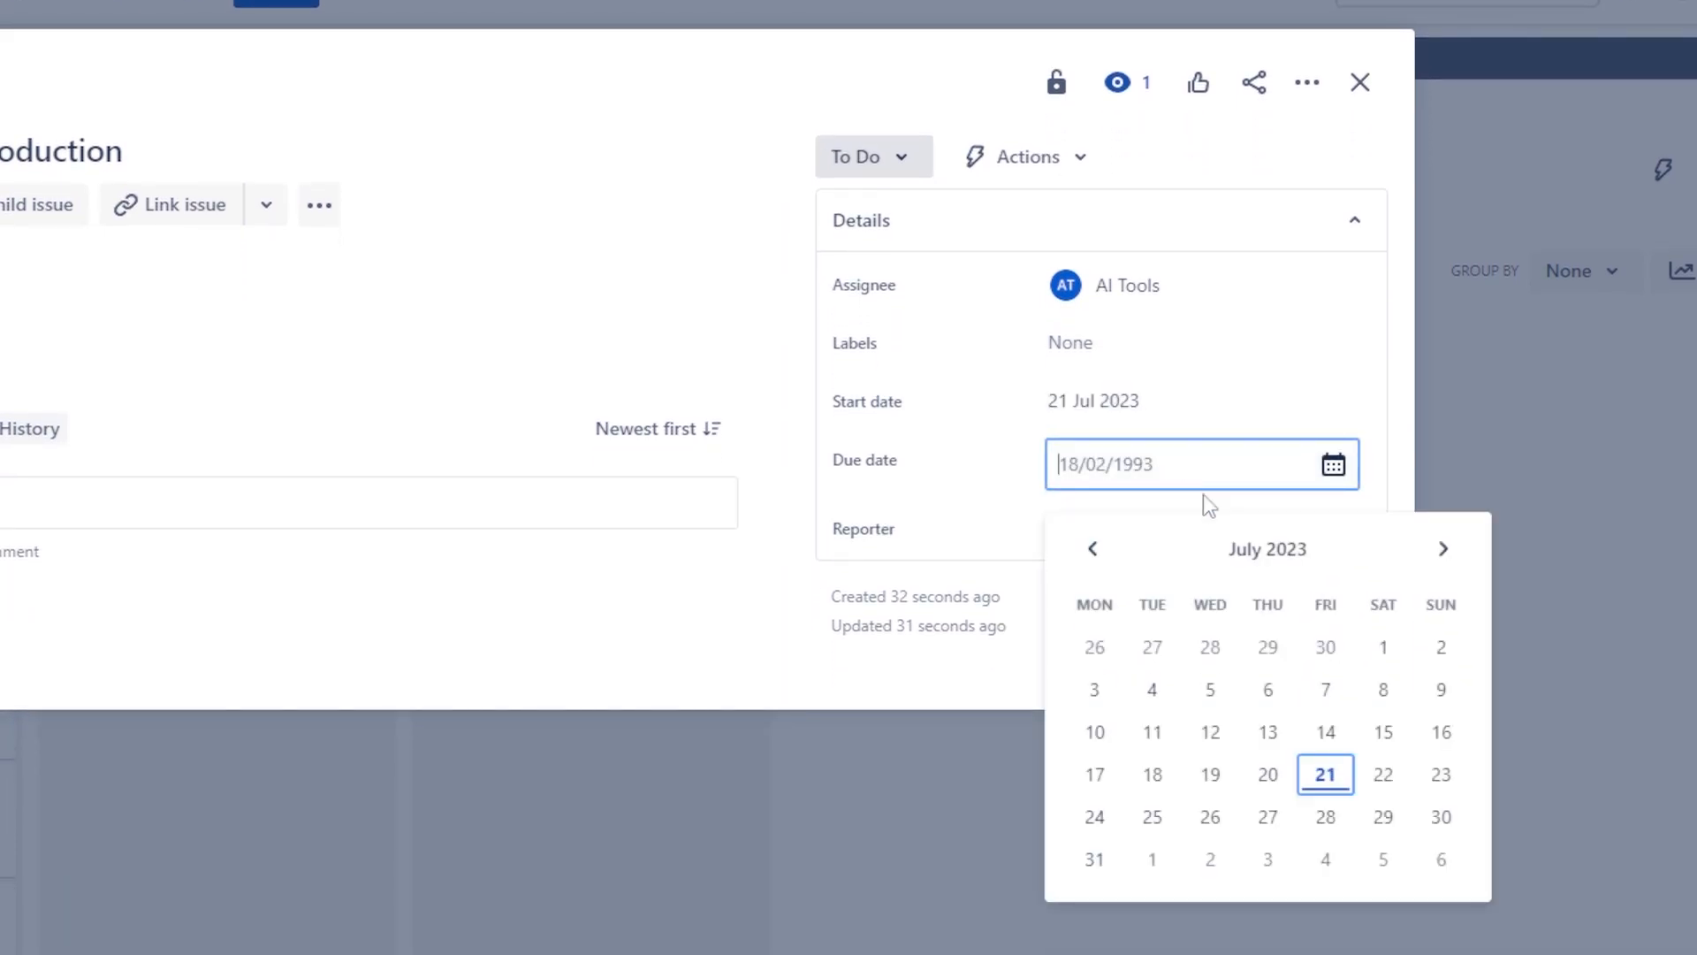
pyautogui.click(1443, 549)
pyautogui.click(1442, 550)
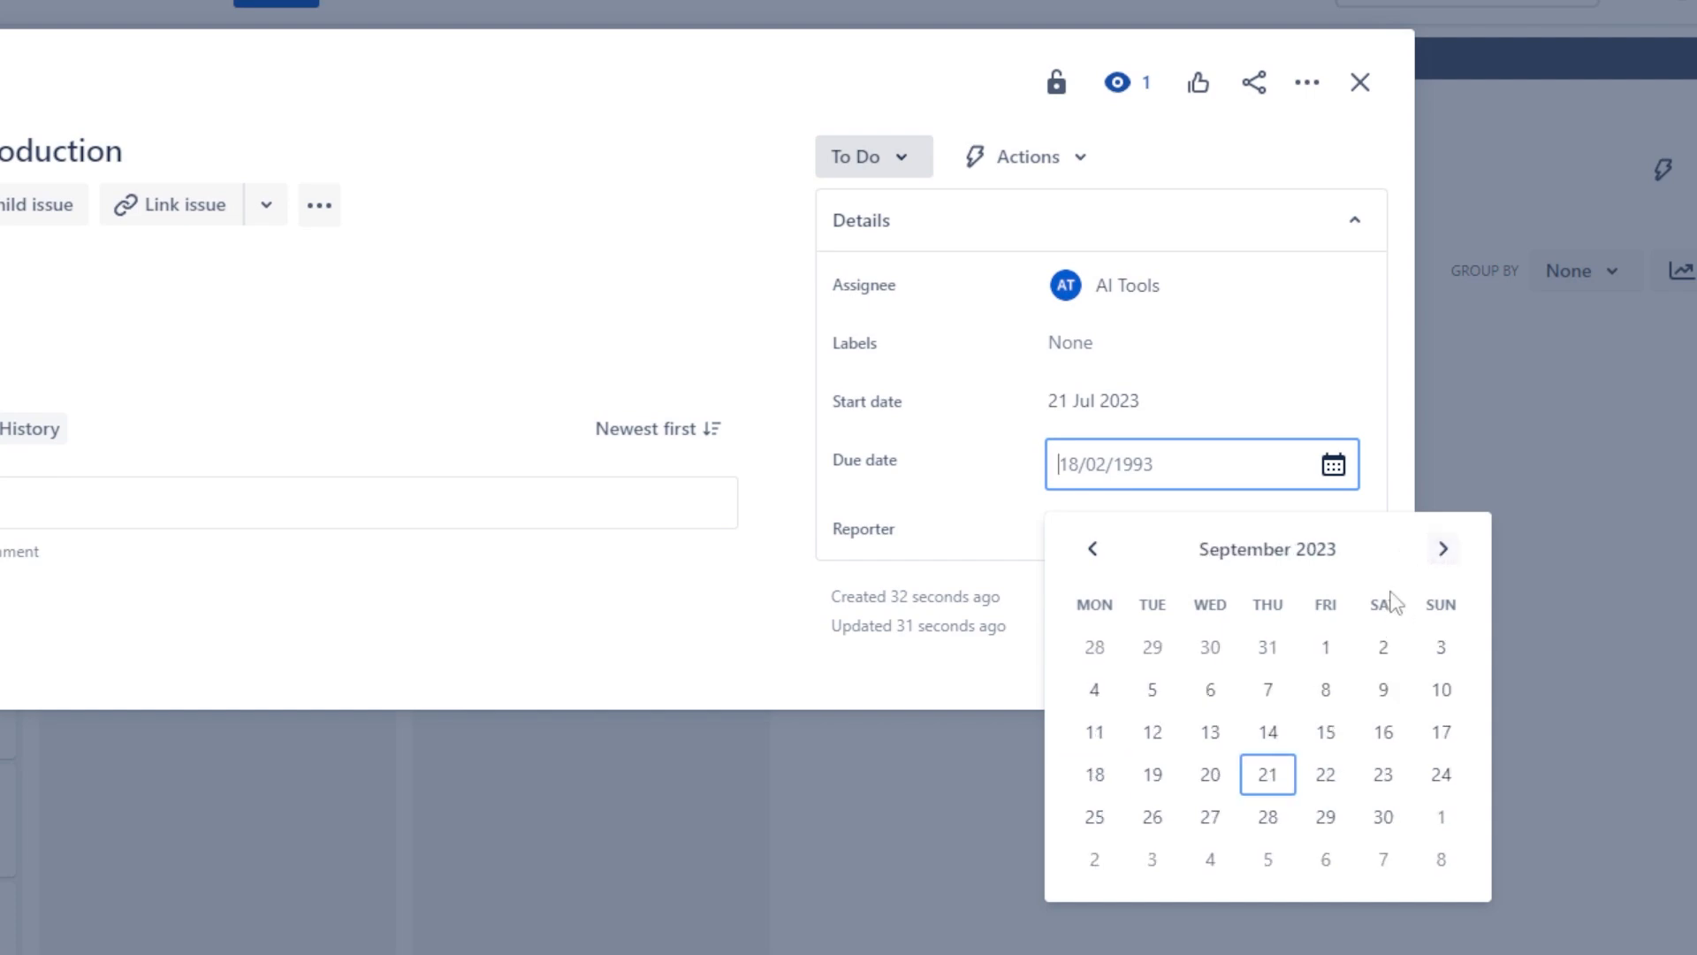
pyautogui.click(1326, 775)
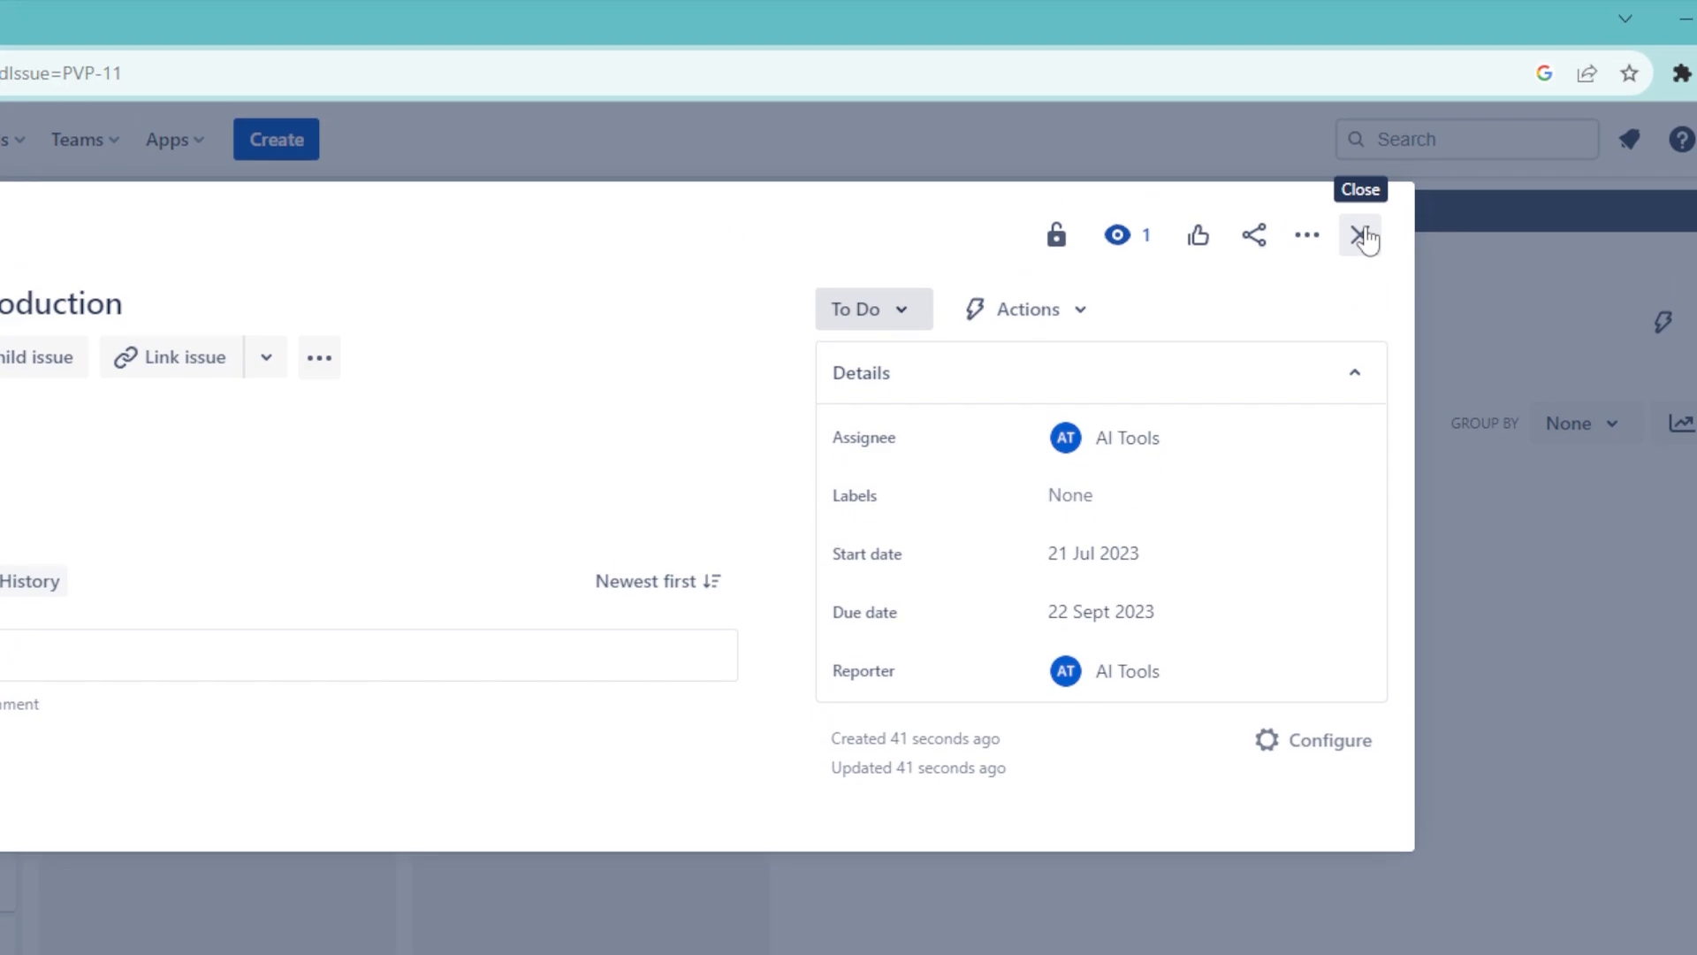
pyautogui.click(1360, 14)
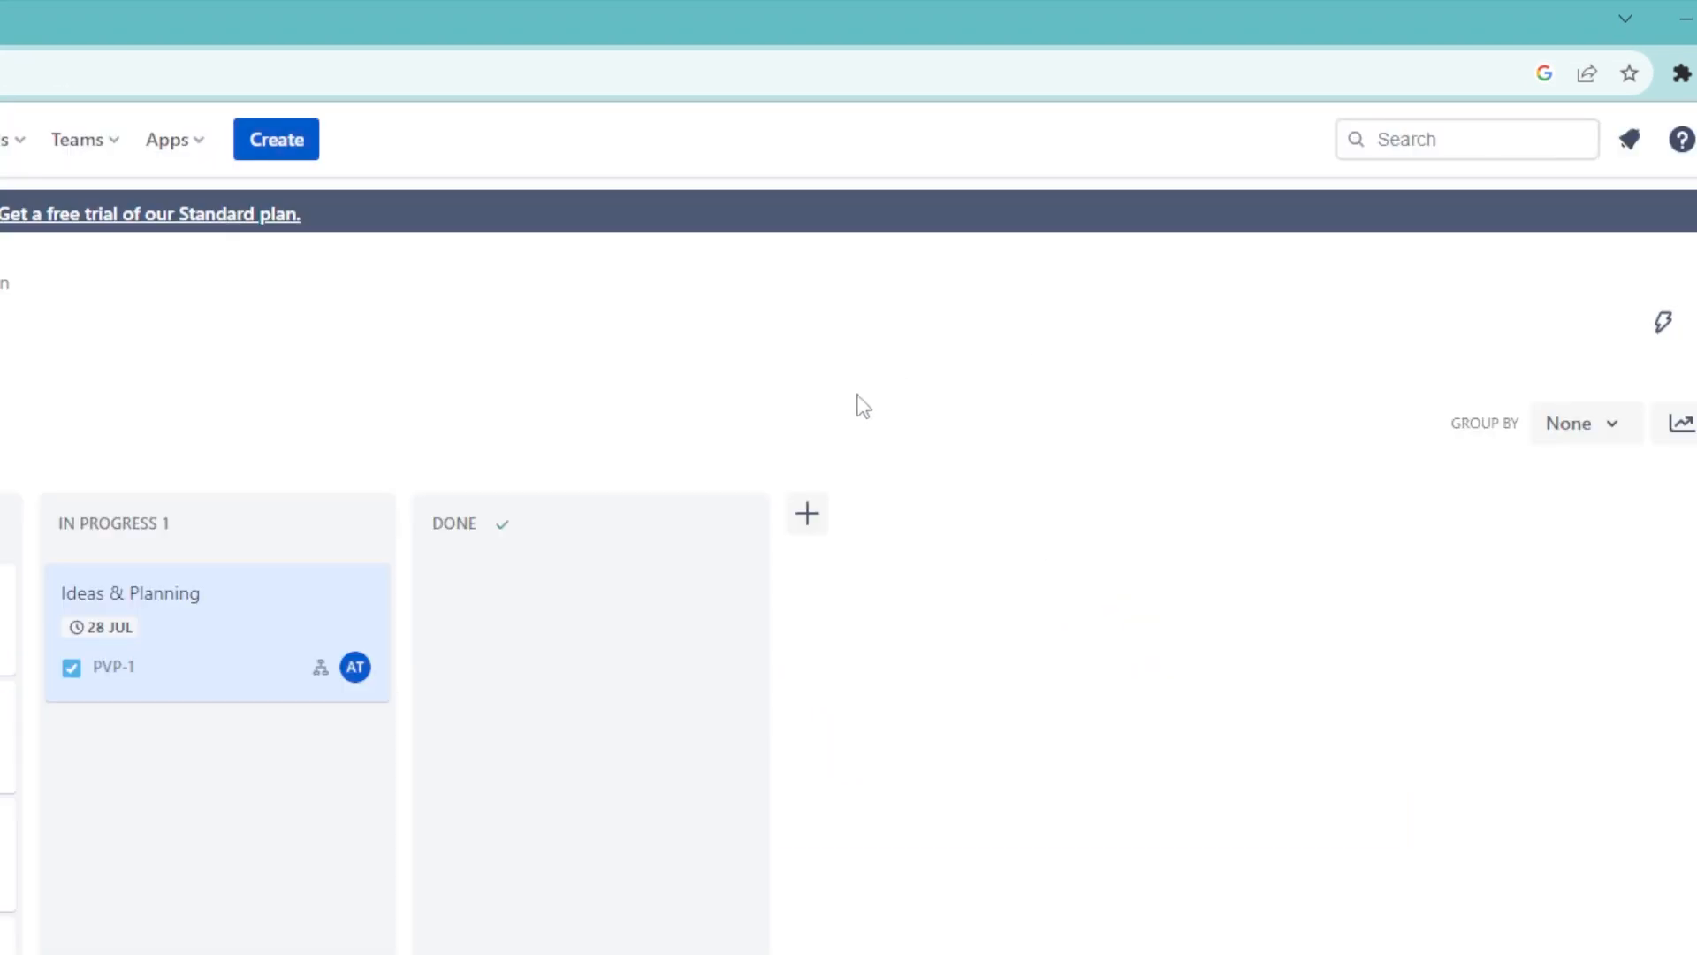
# Add the Ideas & Planning issue to the First Video Production epic and close the issue.
pyautogui.click(151, 638)
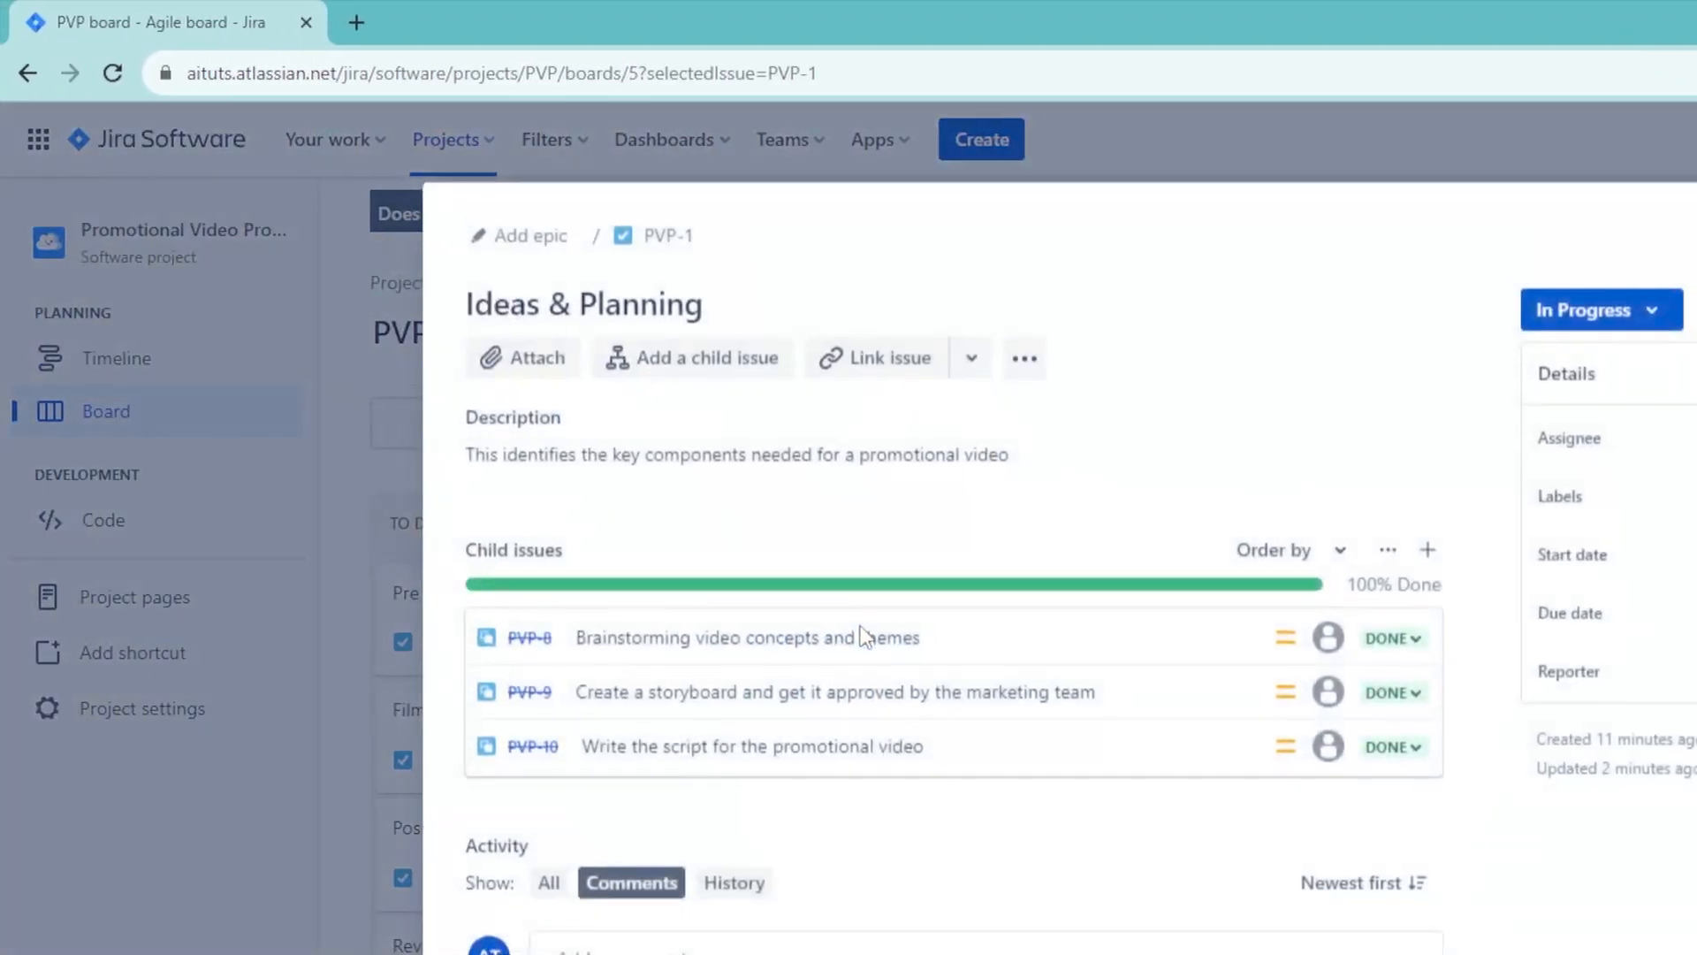
pyautogui.click(521, 236)
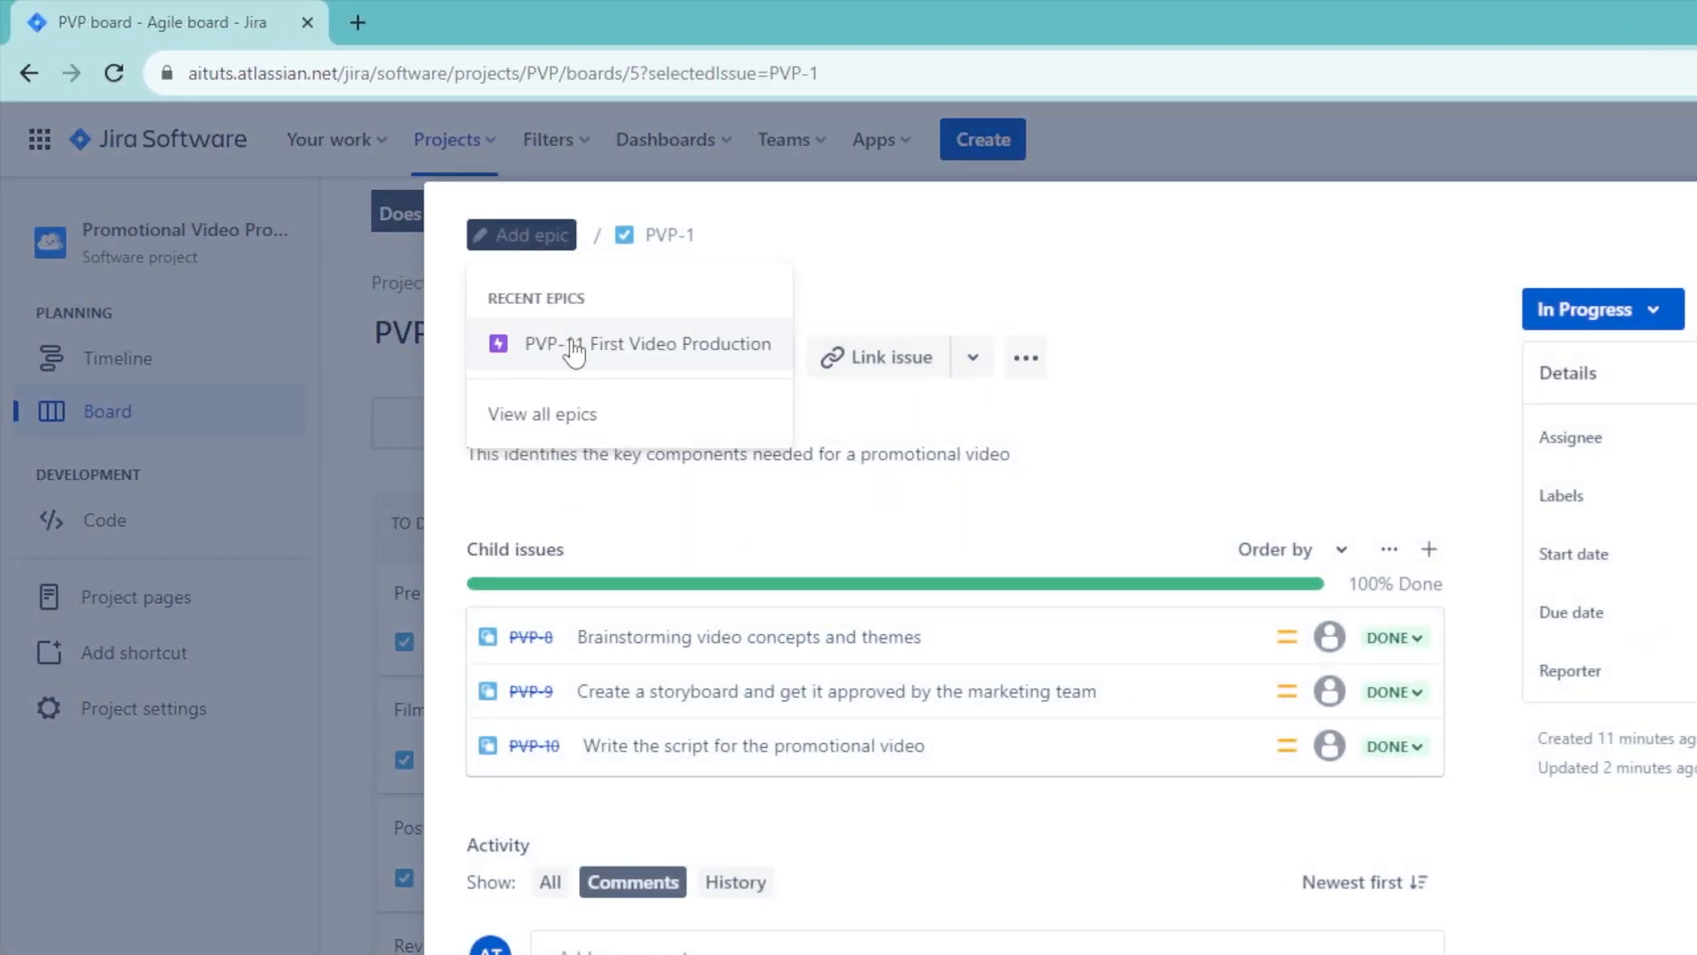
pyautogui.click(575, 344)
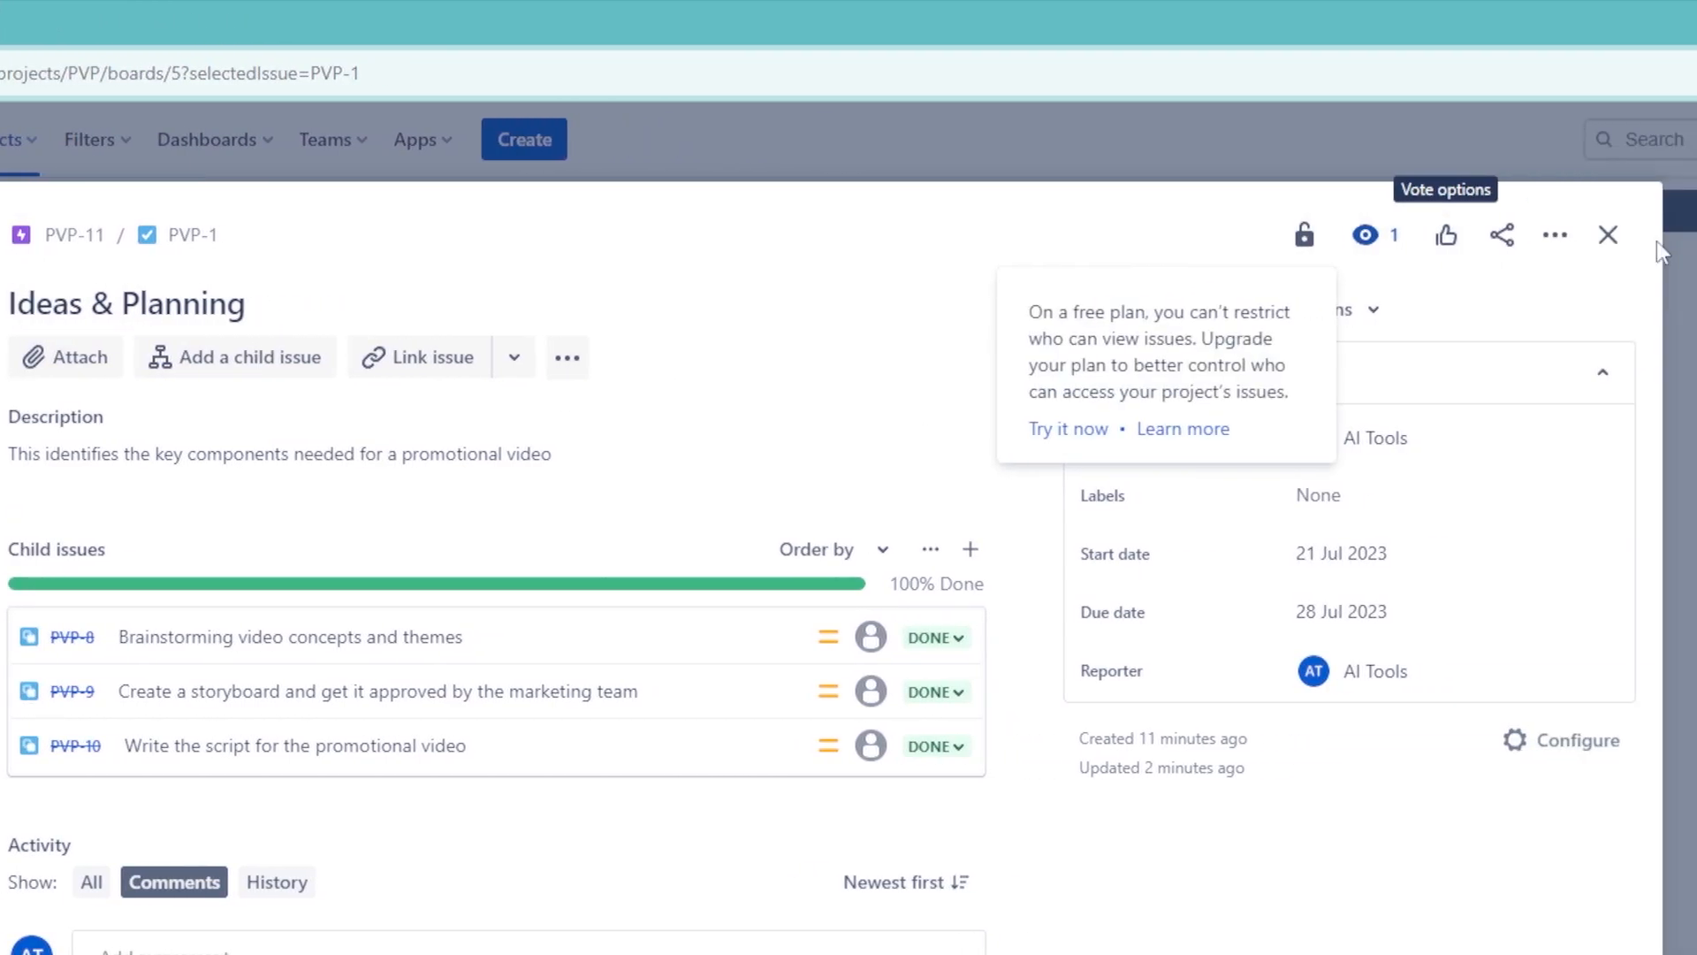
pyautogui.click(1689, 234)
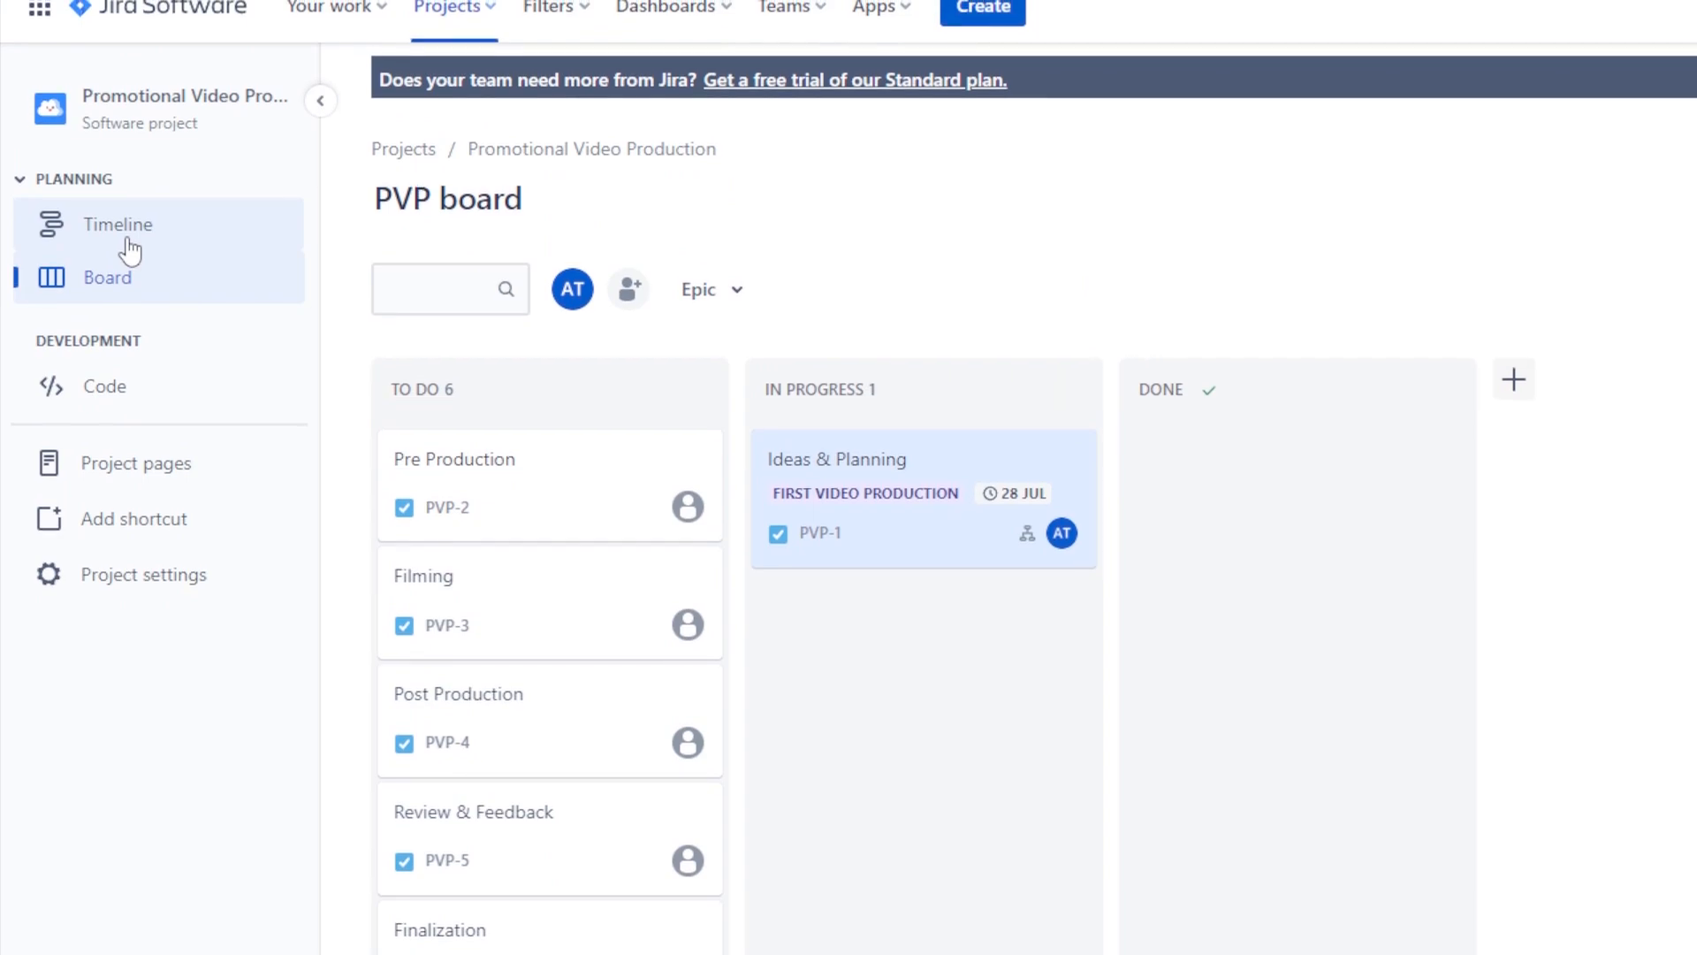
# Open the project timeline and expand the First Video Production epic to see its issues.
pyautogui.click(131, 250)
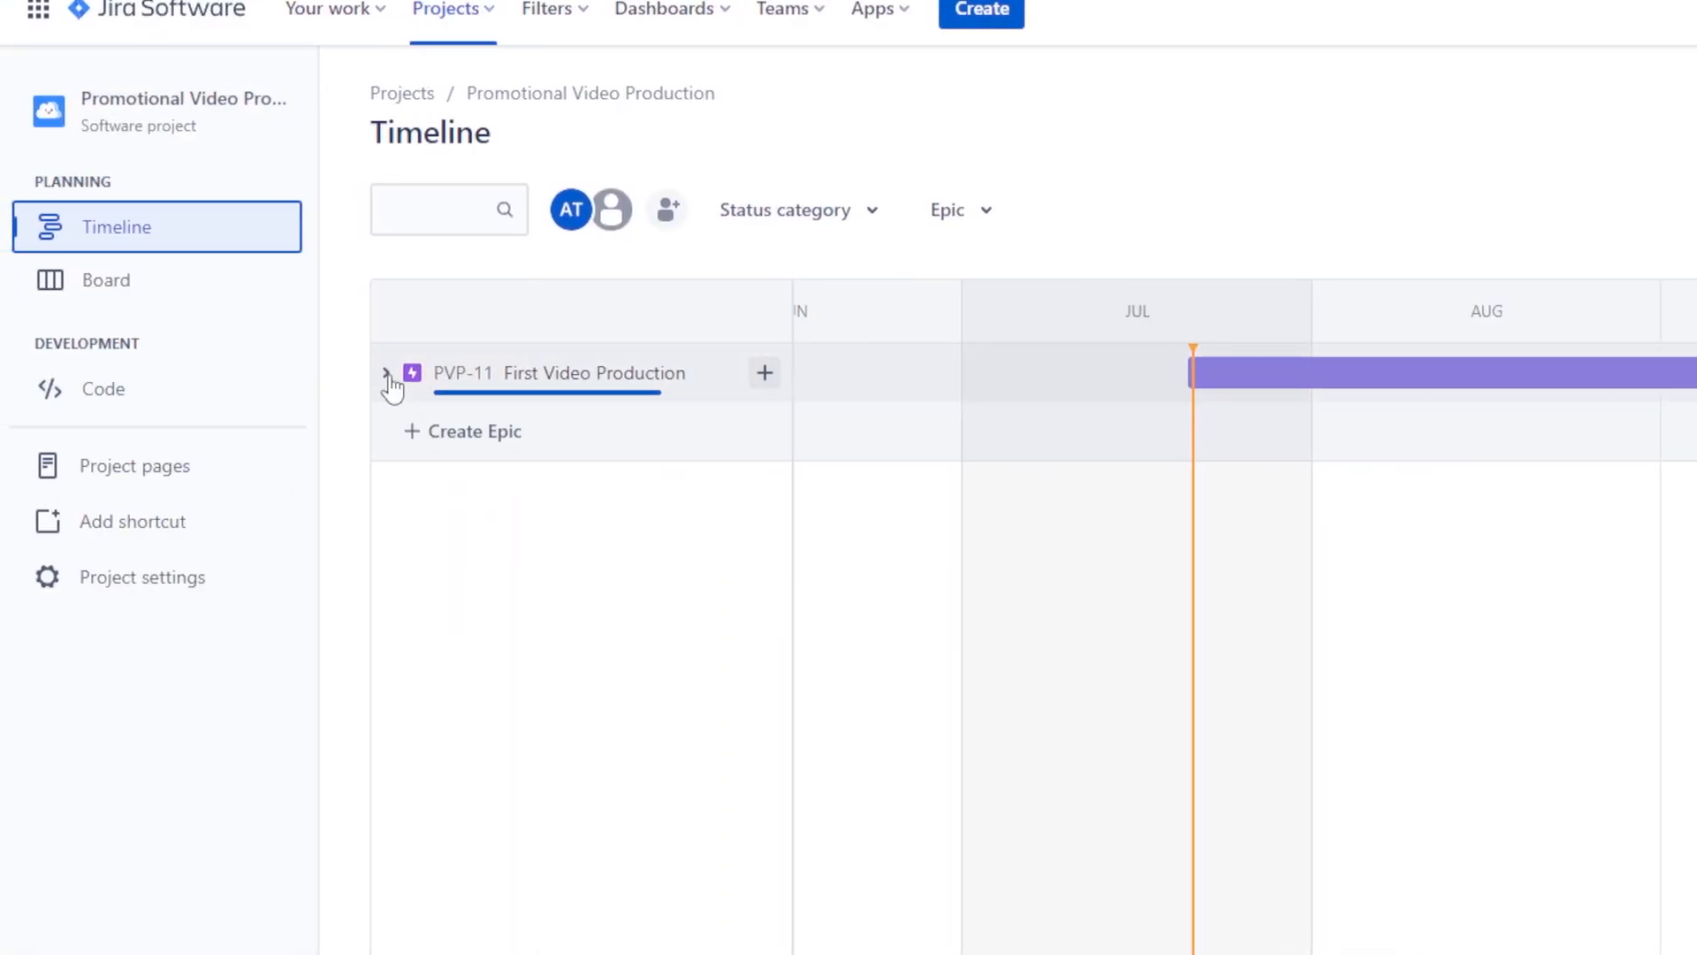
pyautogui.click(388, 375)
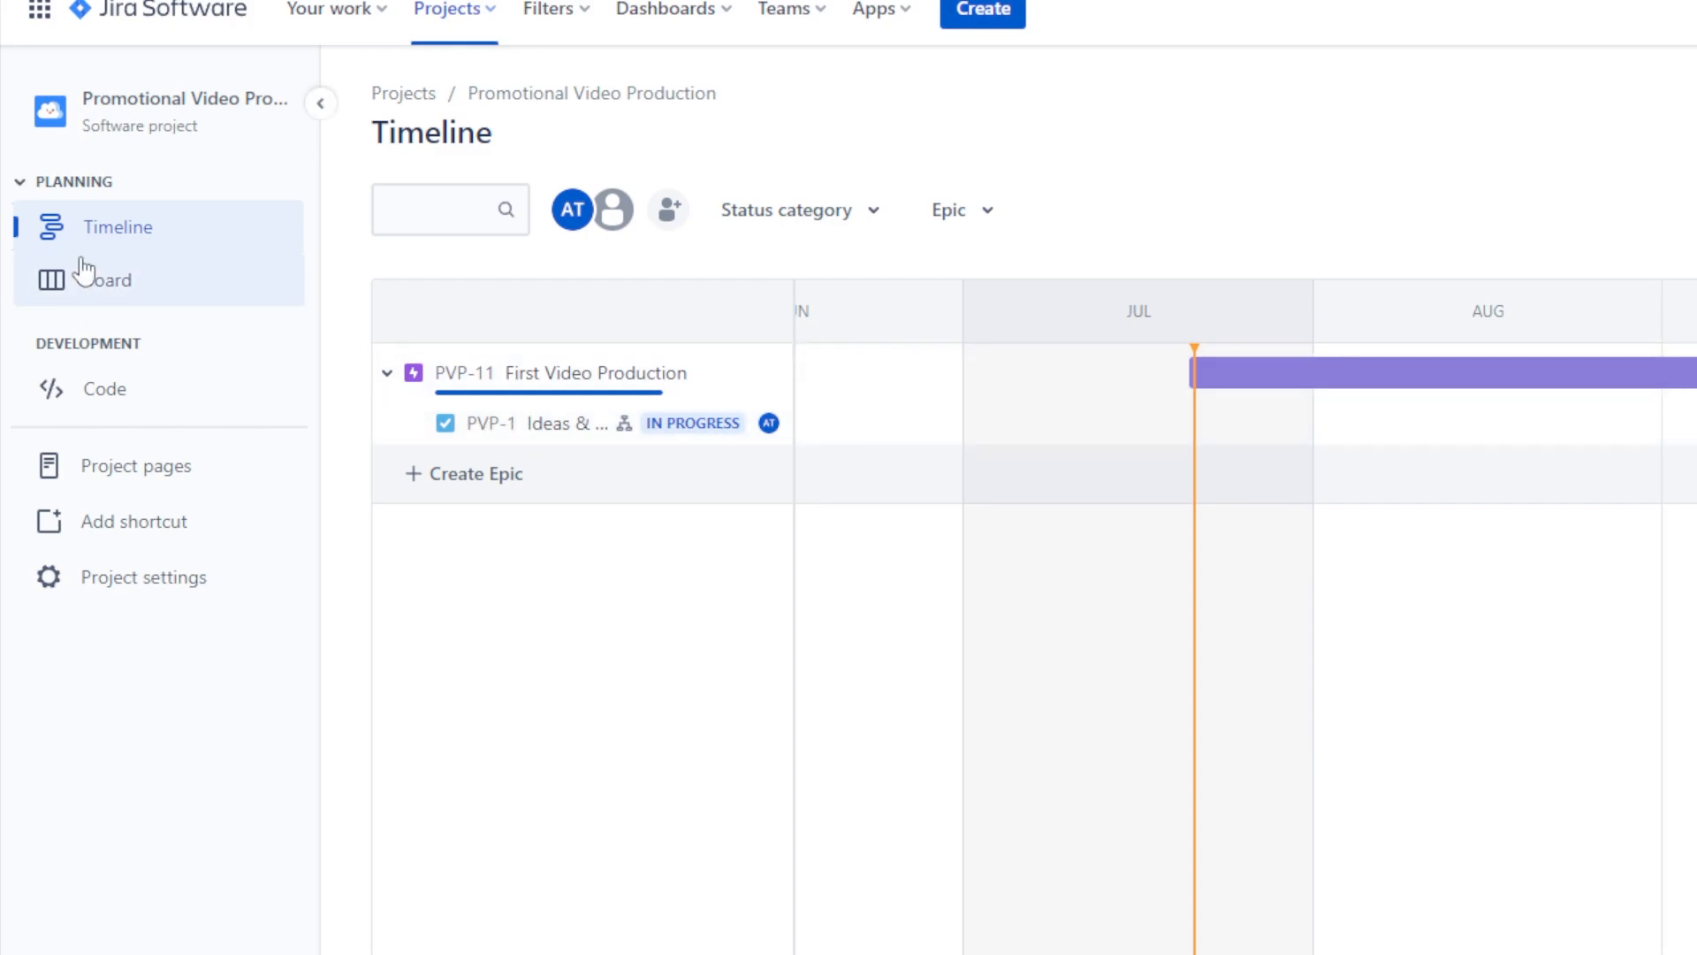
# Return to the board, add the Pre Production issue to the First Video Production epic and close the issue.
pyautogui.click(105, 292)
pyautogui.click(492, 473)
pyautogui.click(510, 532)
pyautogui.click(539, 522)
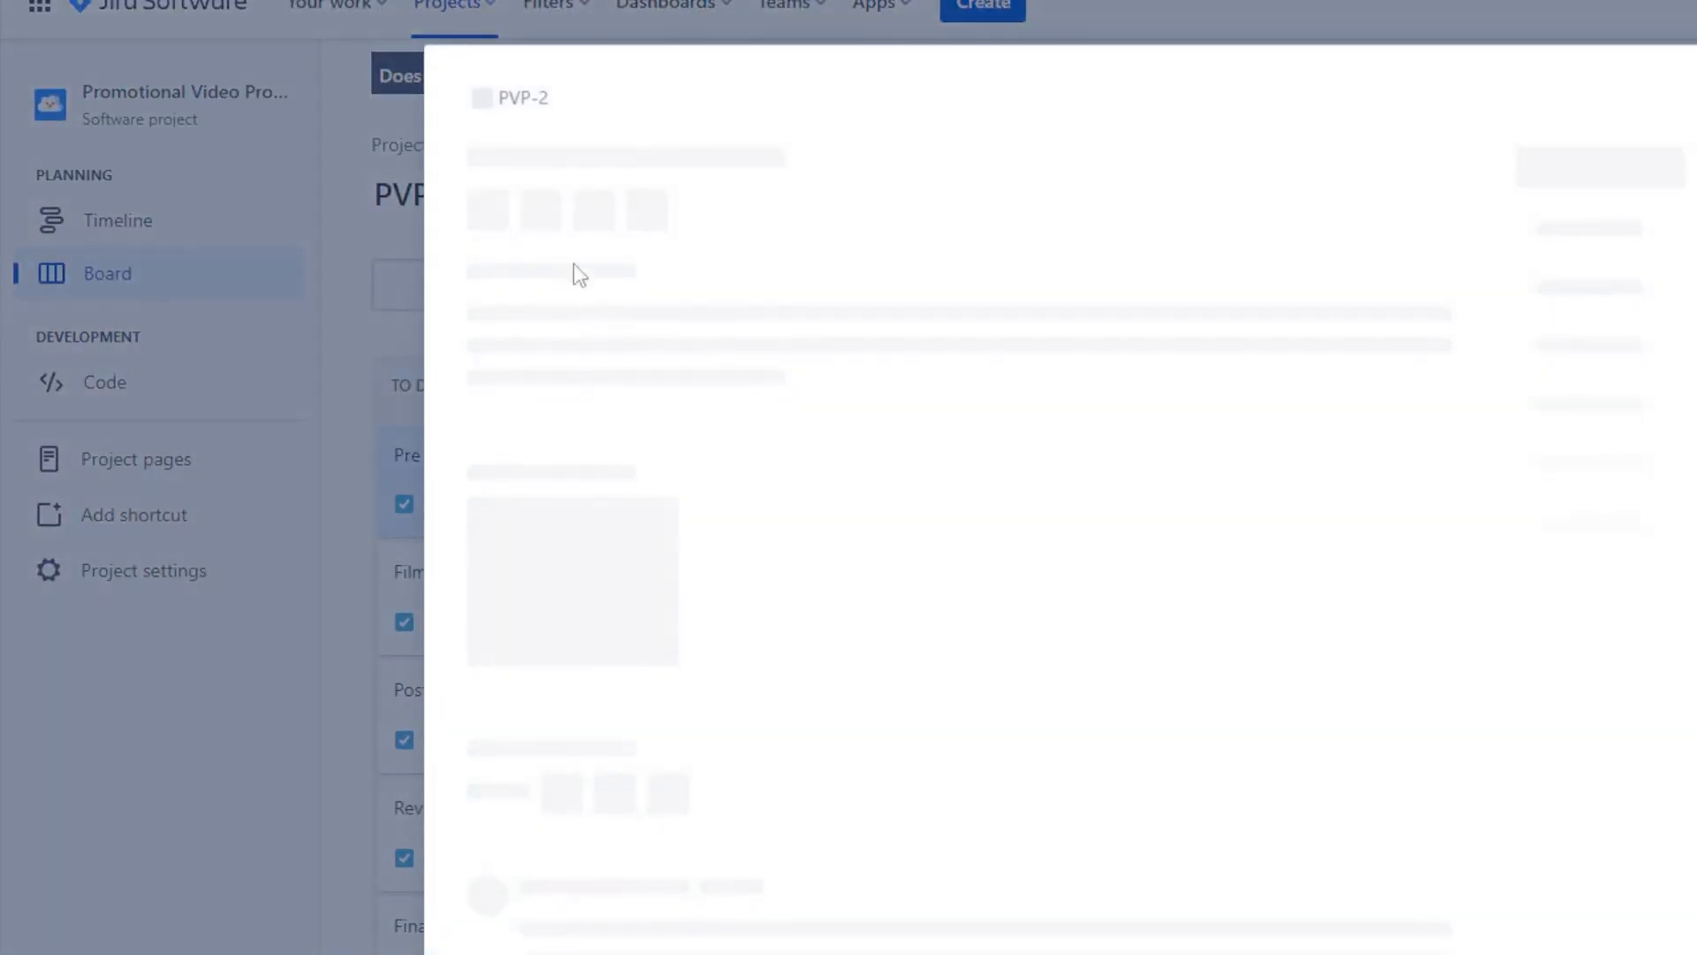
pyautogui.click(526, 97)
pyautogui.click(570, 334)
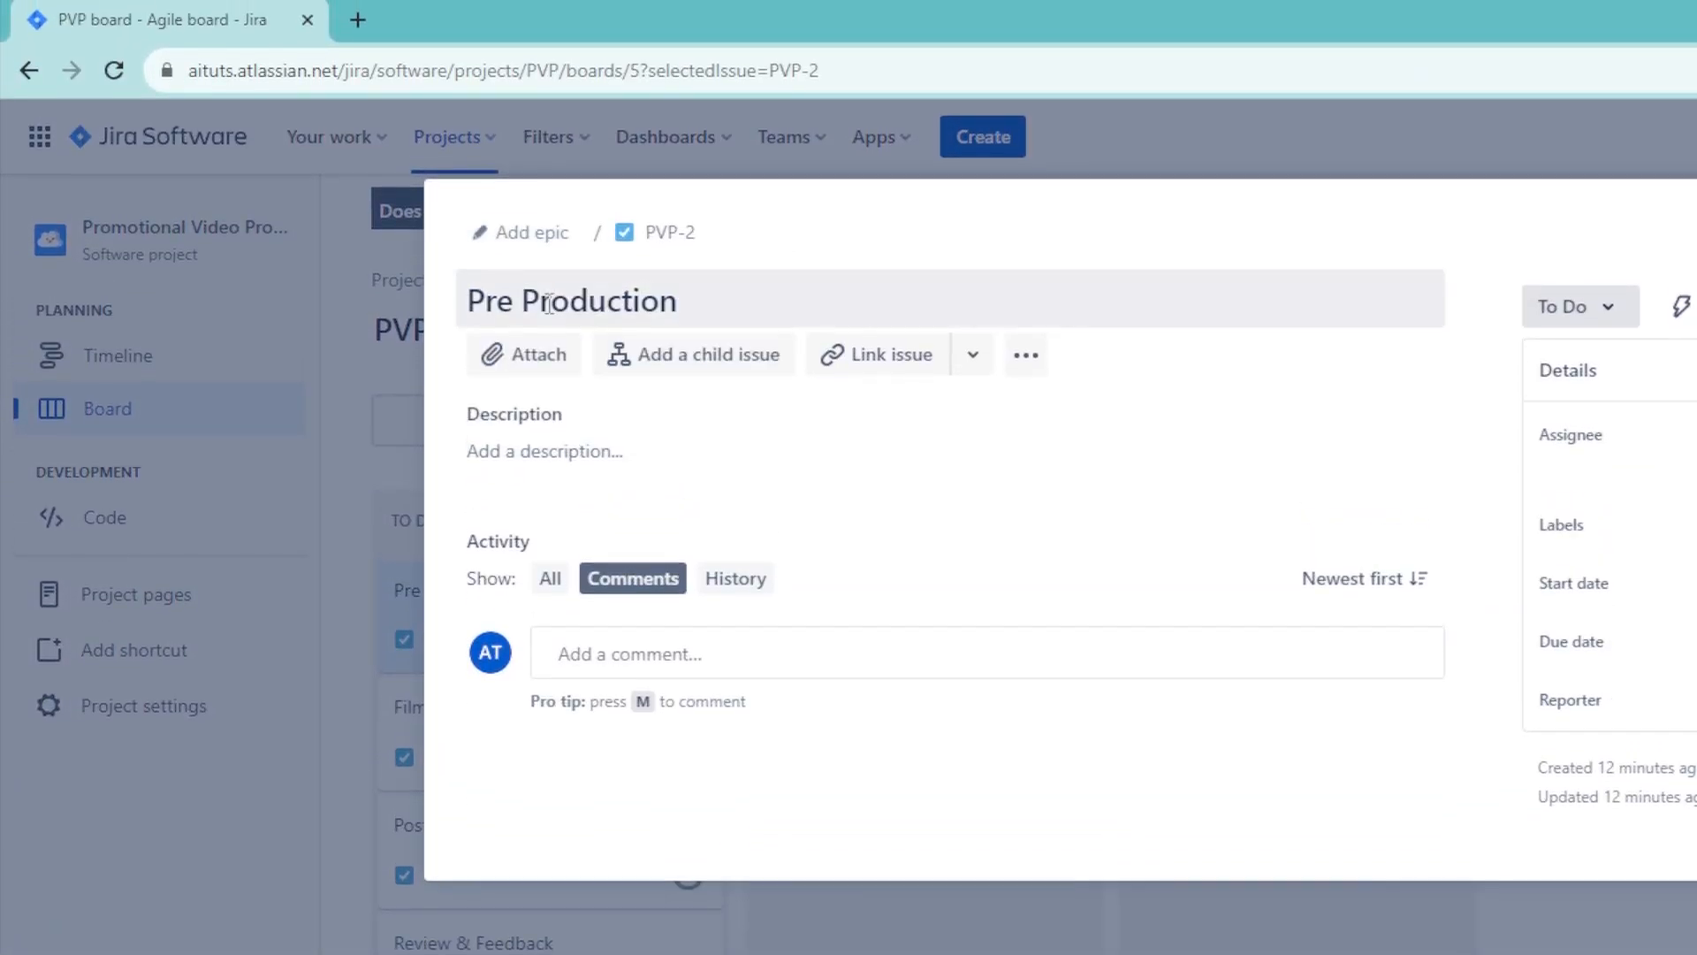
pyautogui.click(860, 913)
# Examine the issues listed under the First Video Production epic on the timeline.
pyautogui.click(150, 358)
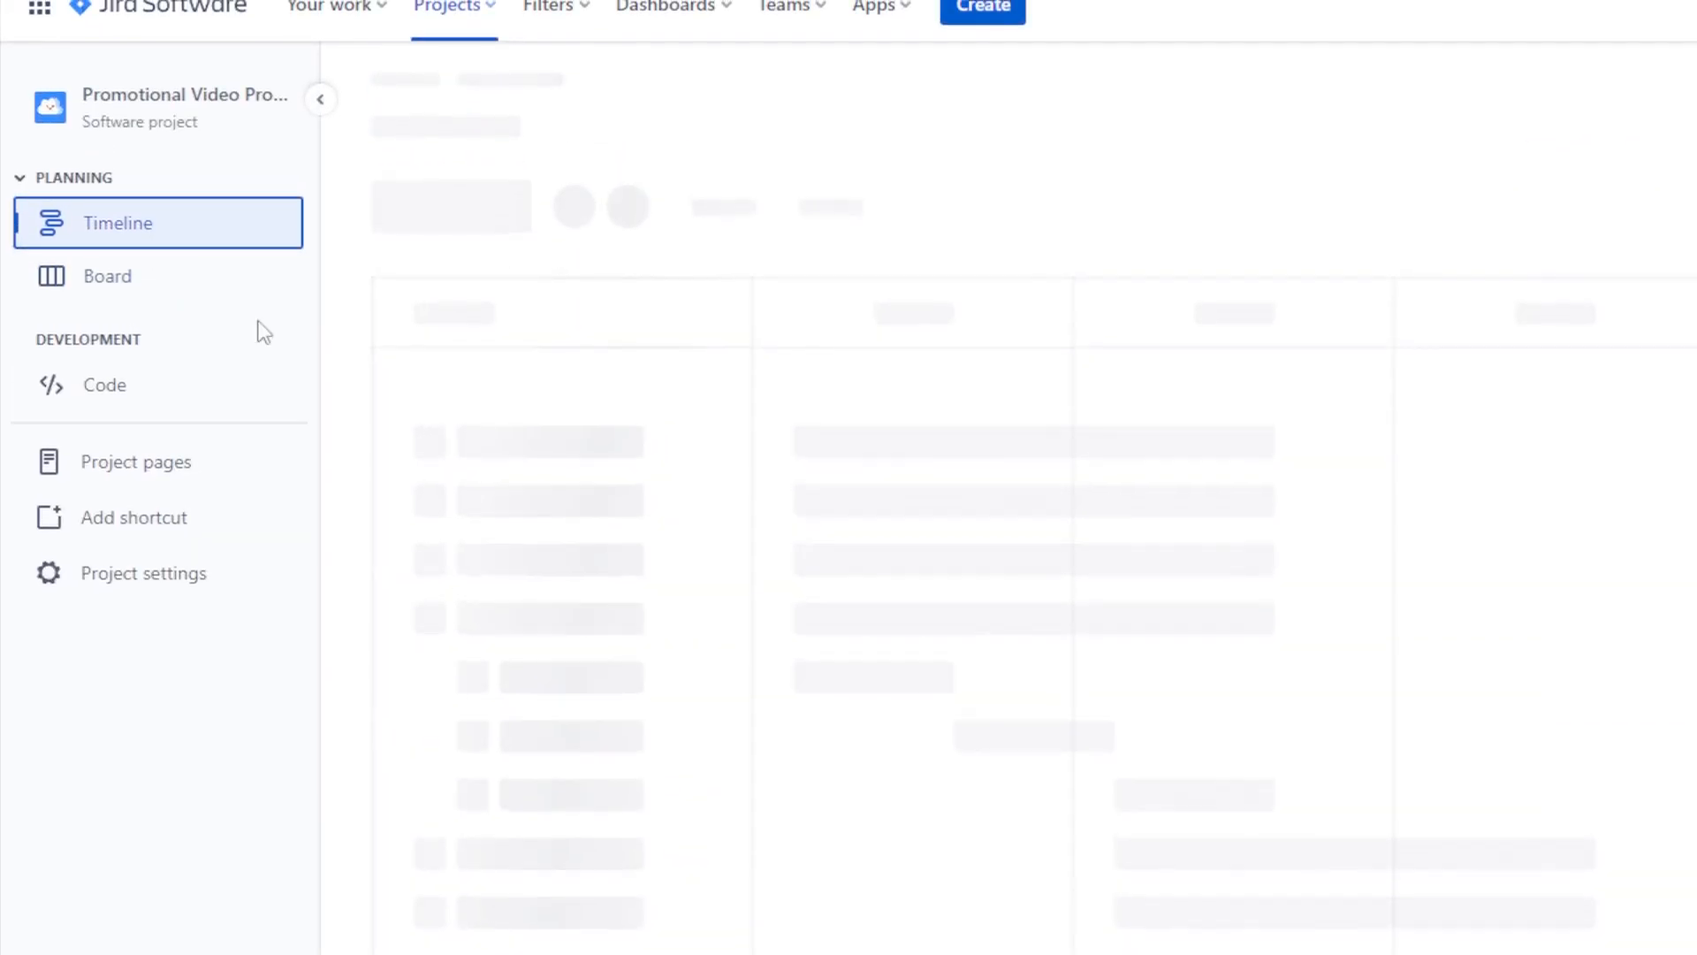
pyautogui.click(388, 344)
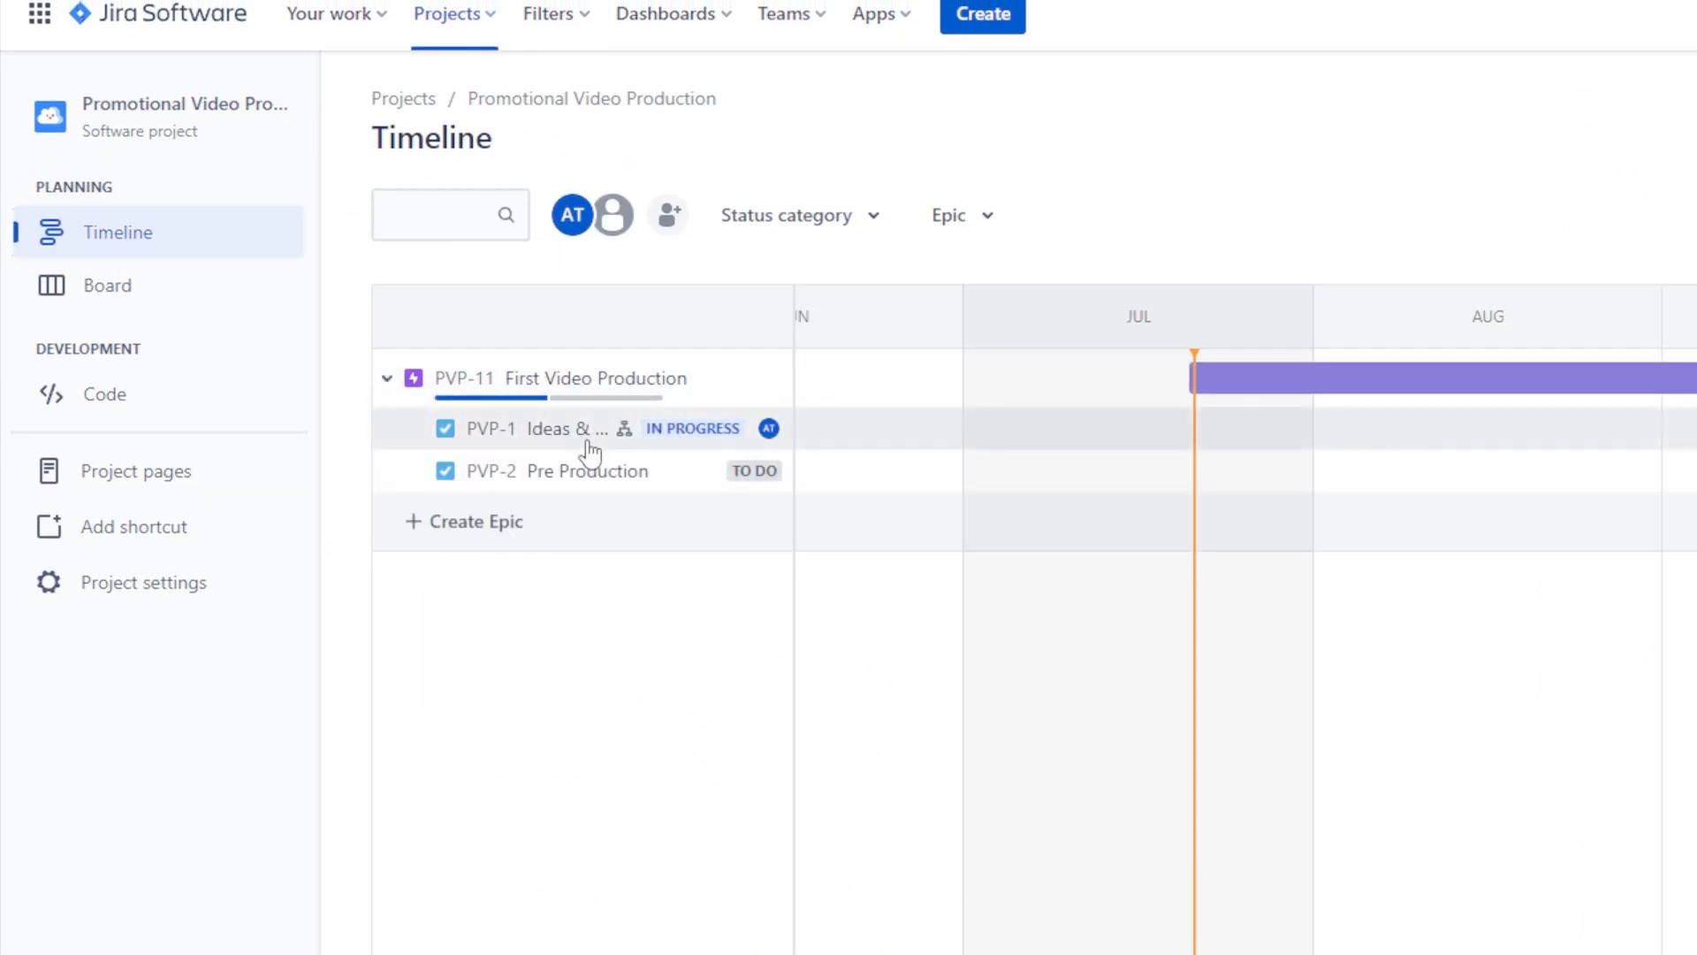
pyautogui.moveTo(539, 460)
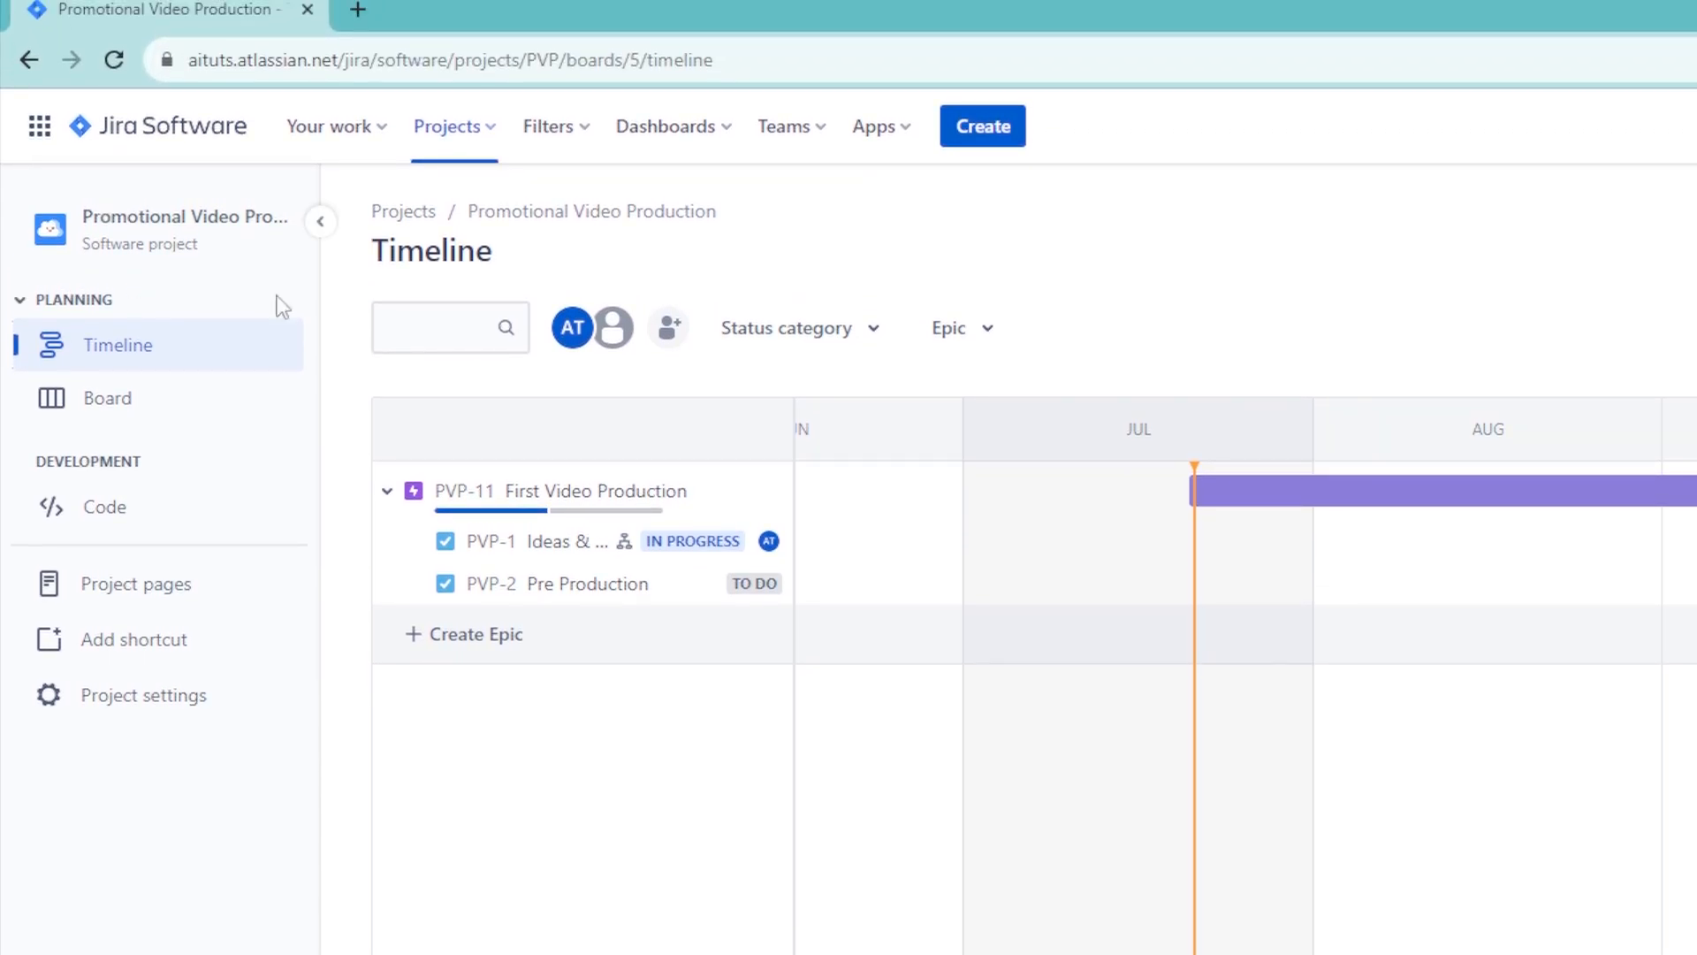
# Look through the timeline's status category and epic filter options and its view settings.
pyautogui.click(847, 332)
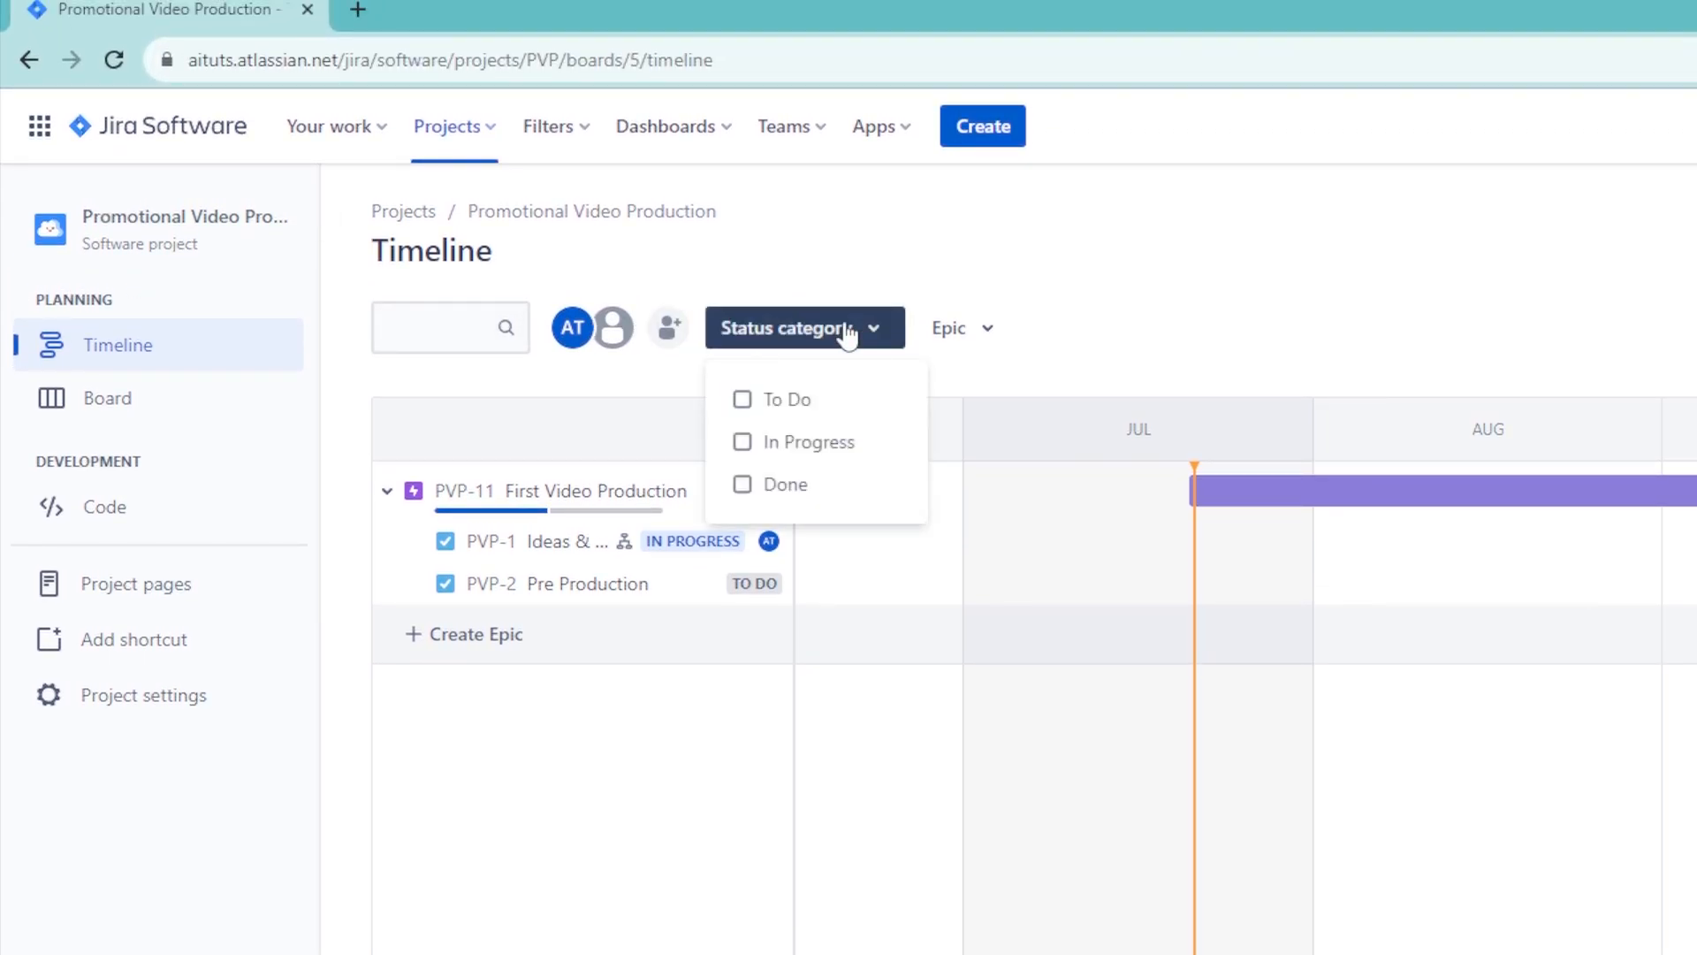
pyautogui.click(847, 333)
pyautogui.click(968, 329)
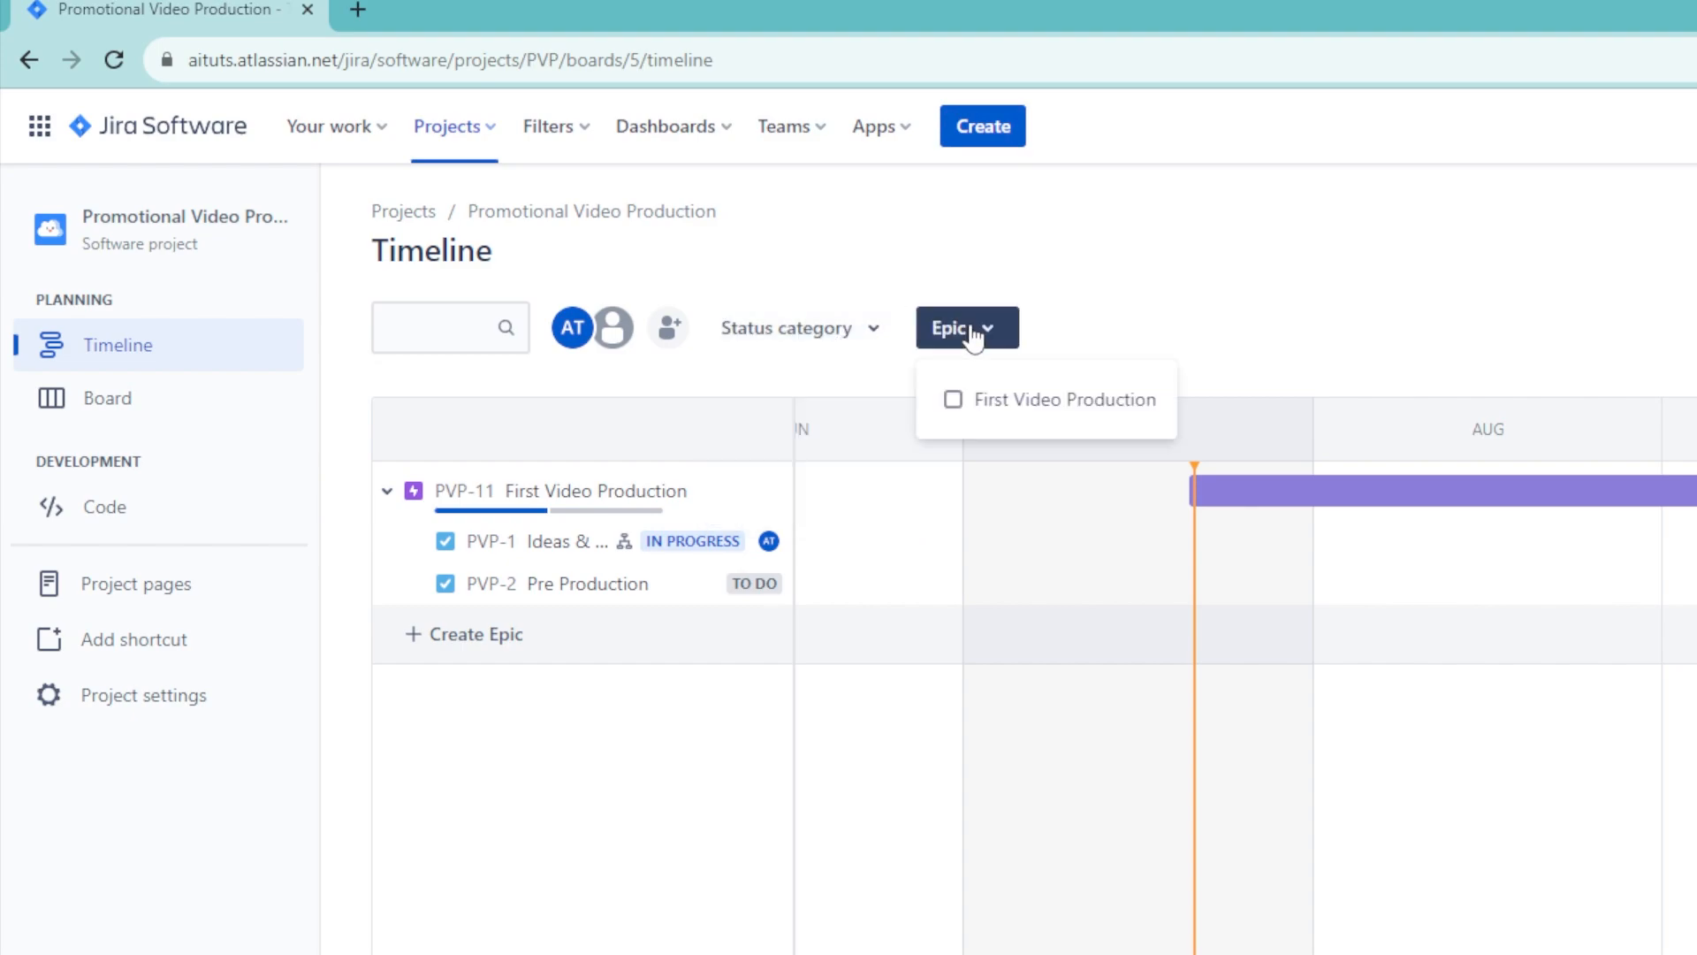
pyautogui.click(1680, 329)
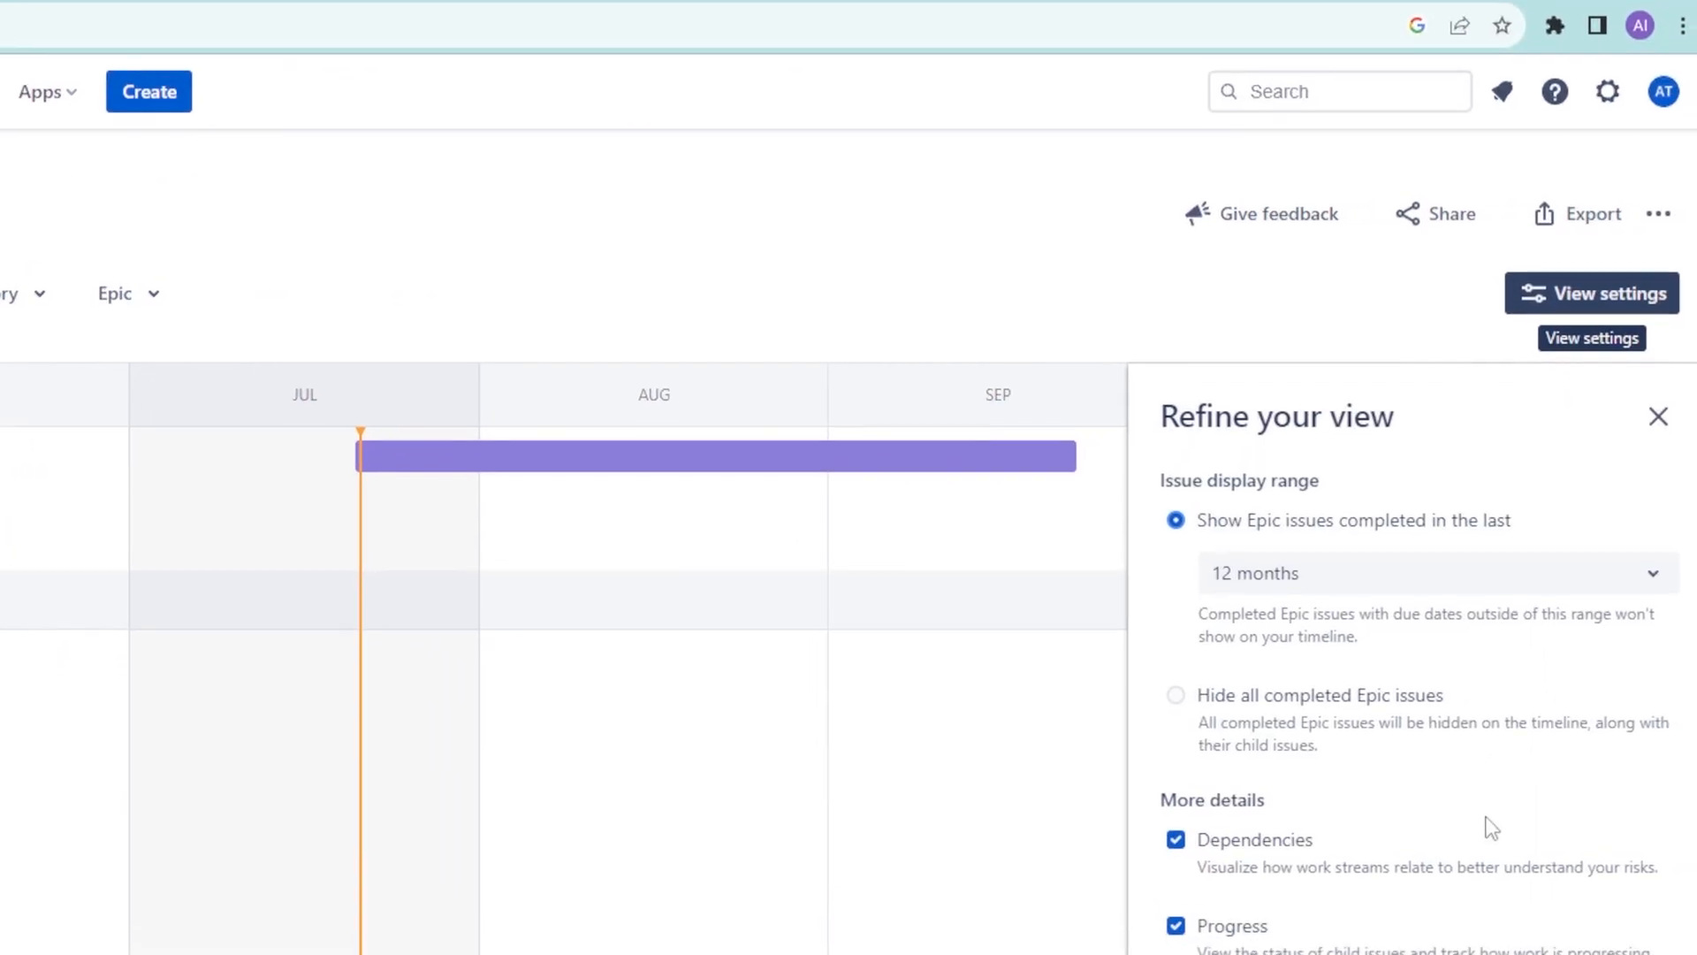
pyautogui.click(1647, 159)
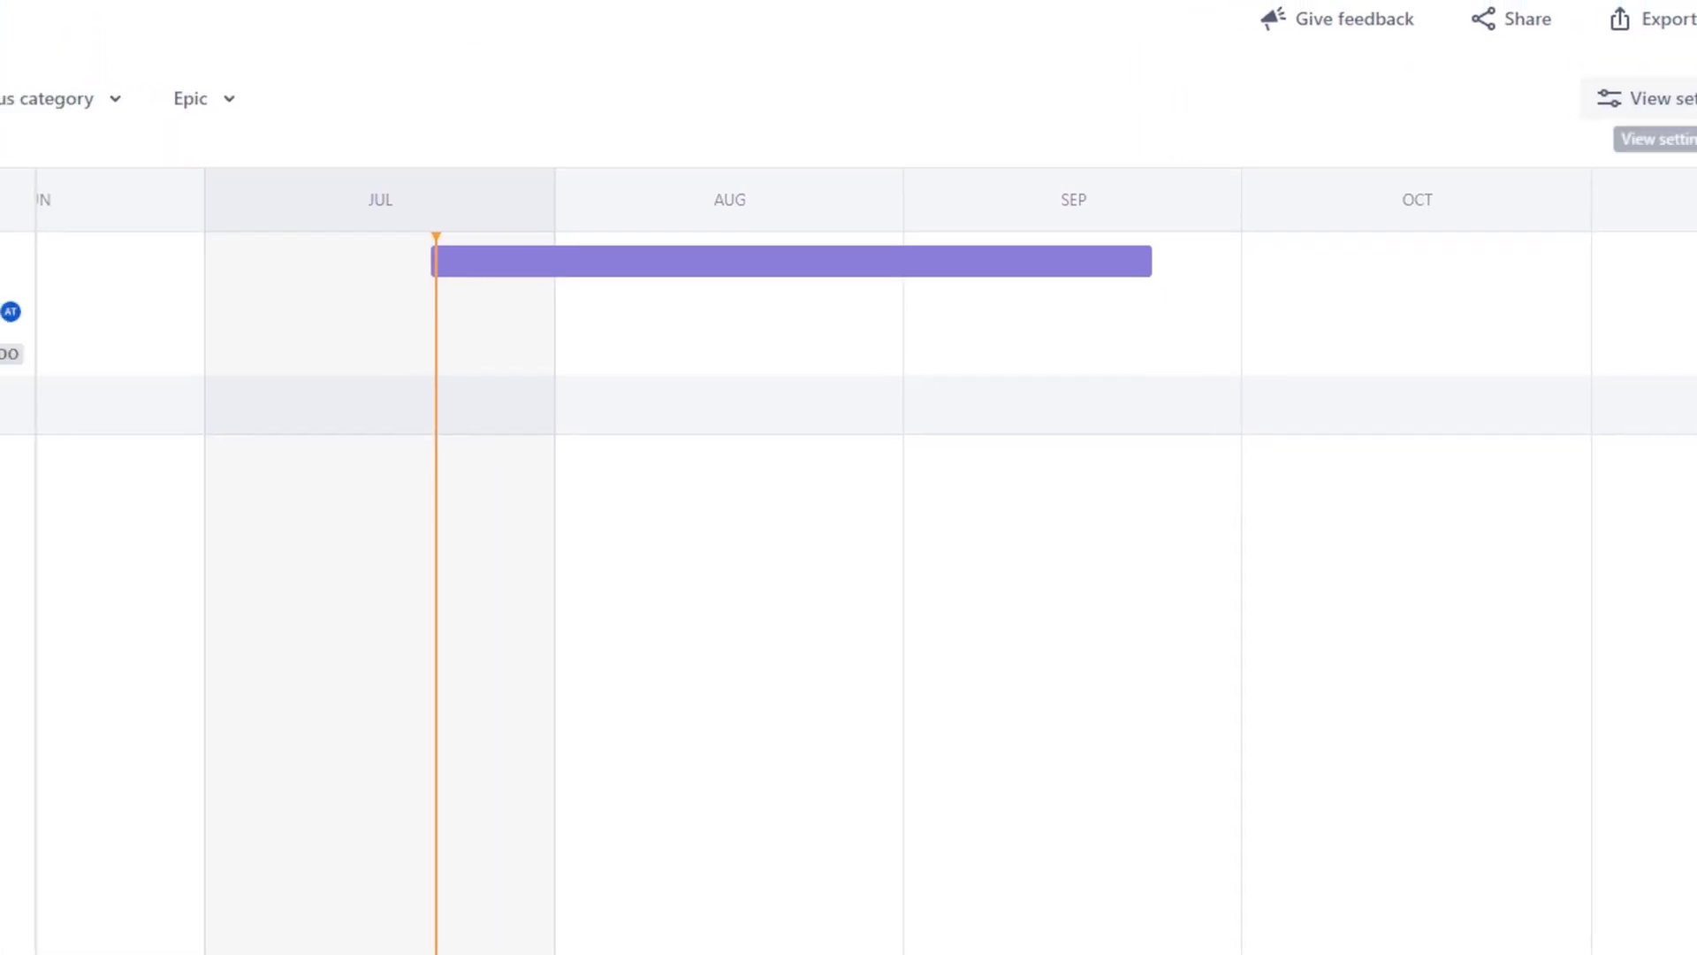
# Return to the board, dismiss the issue creation notification and look over the issues in all columns.
pyautogui.click(75, 217)
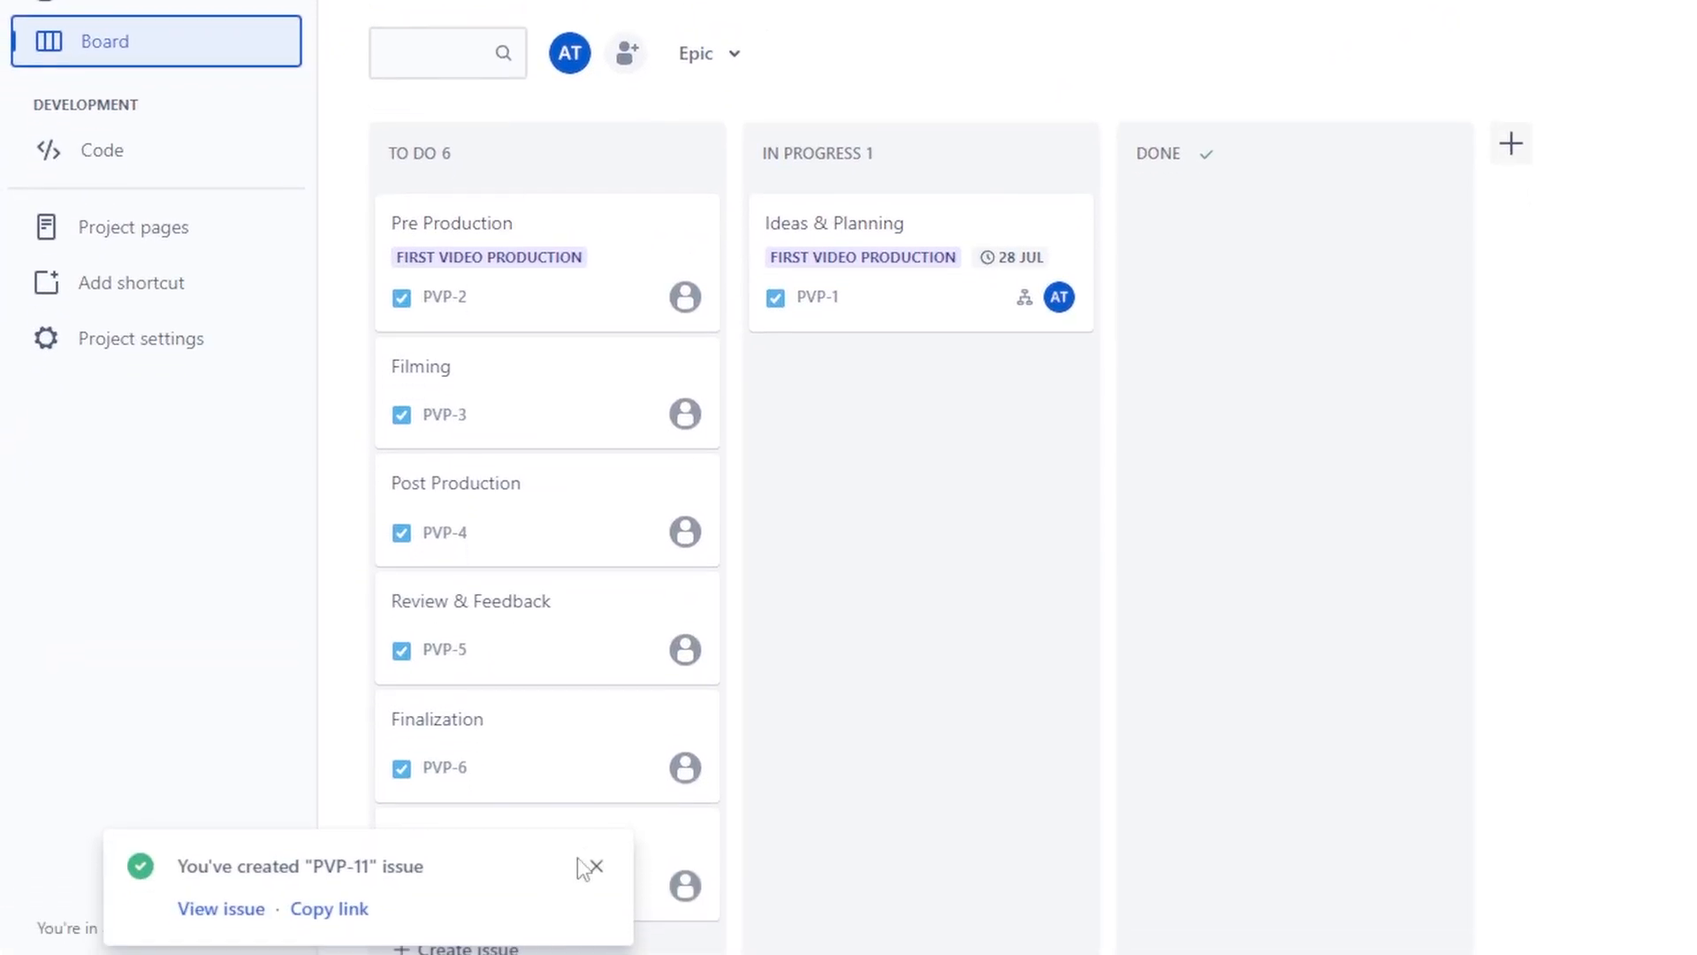
pyautogui.click(600, 799)
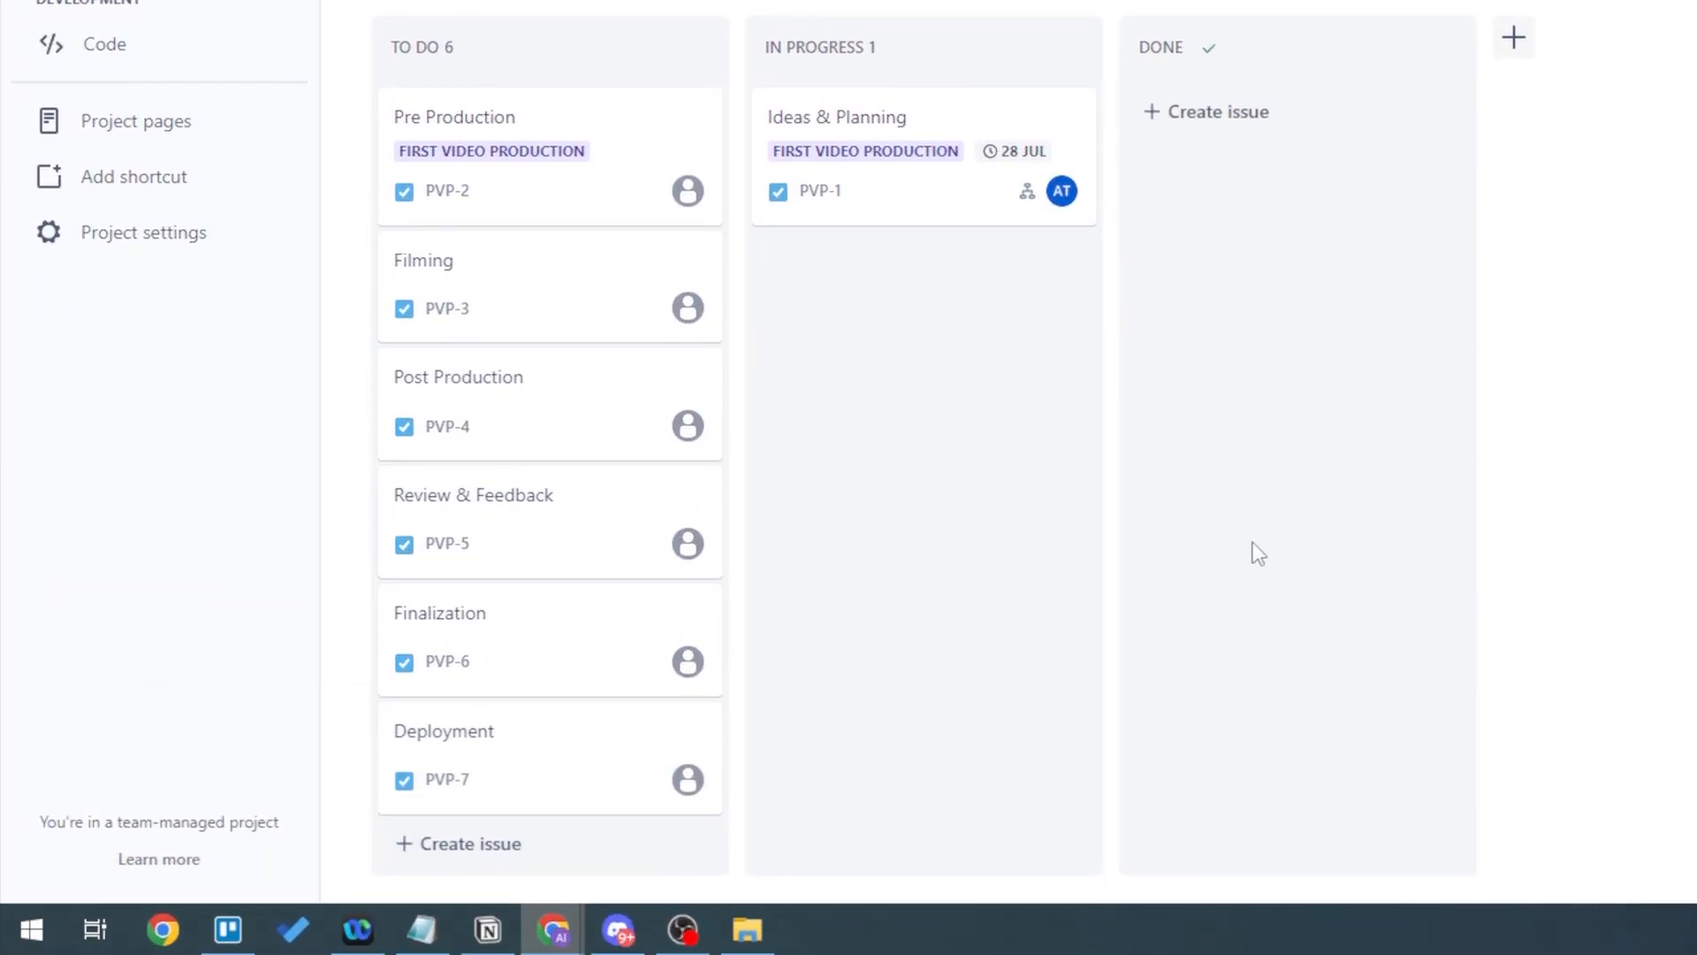
pyautogui.scroll(-1, 1229, 497)
pyautogui.scroll(1, 1228, 497)
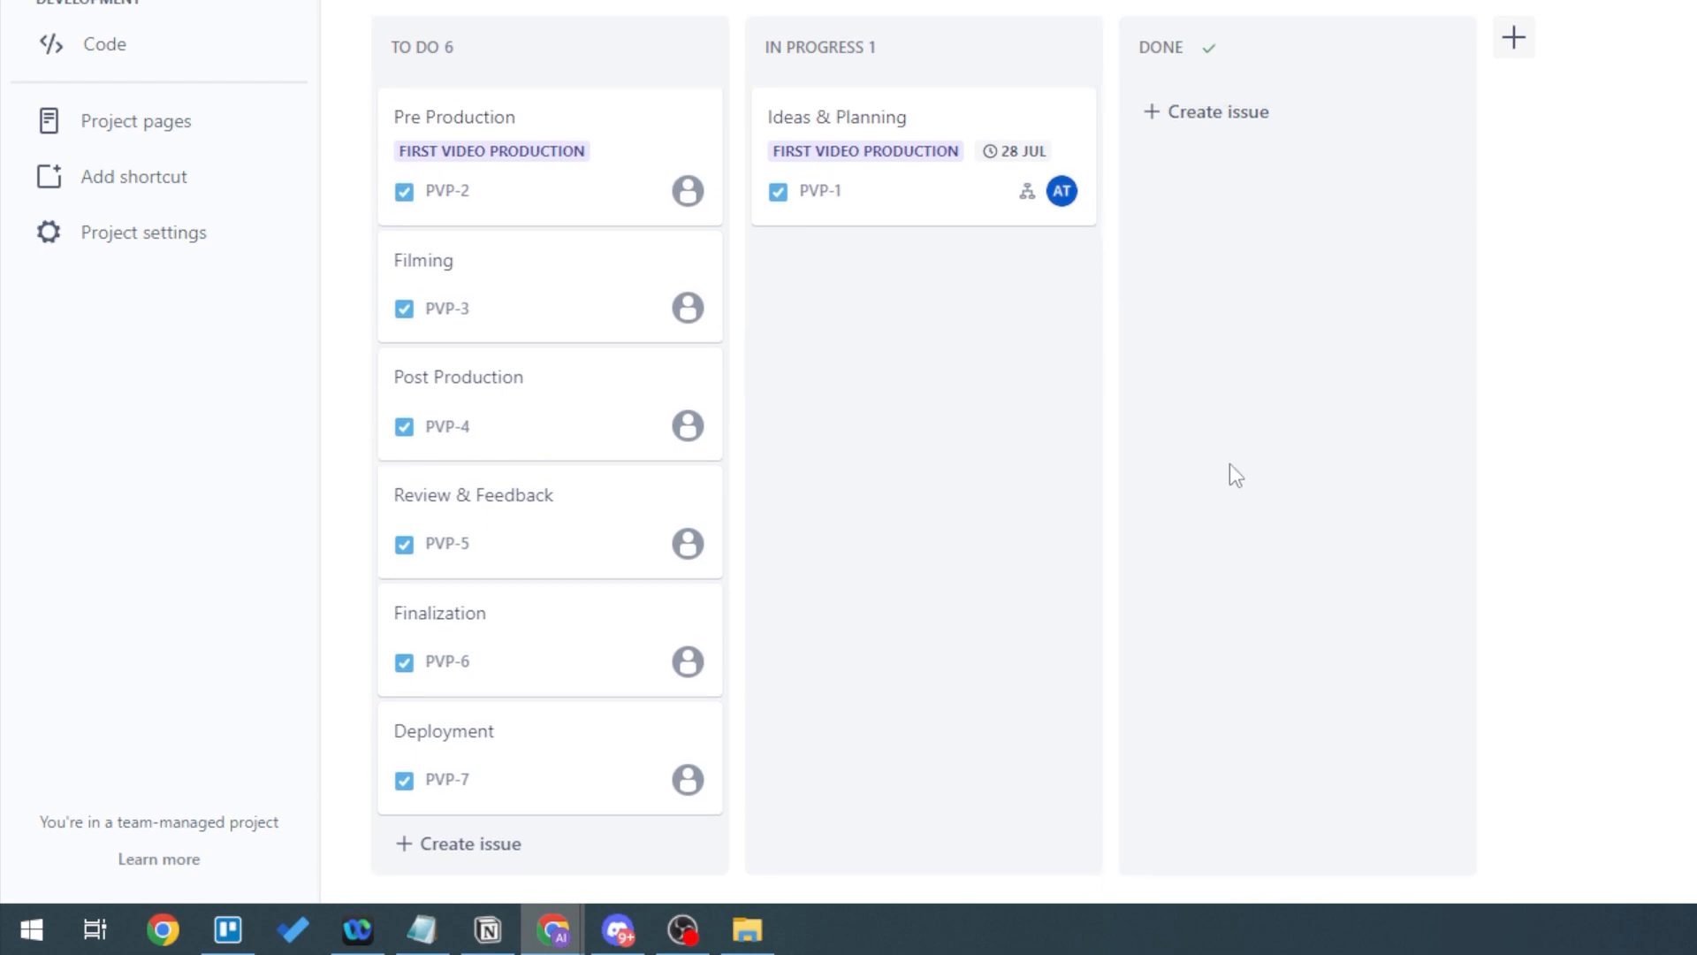